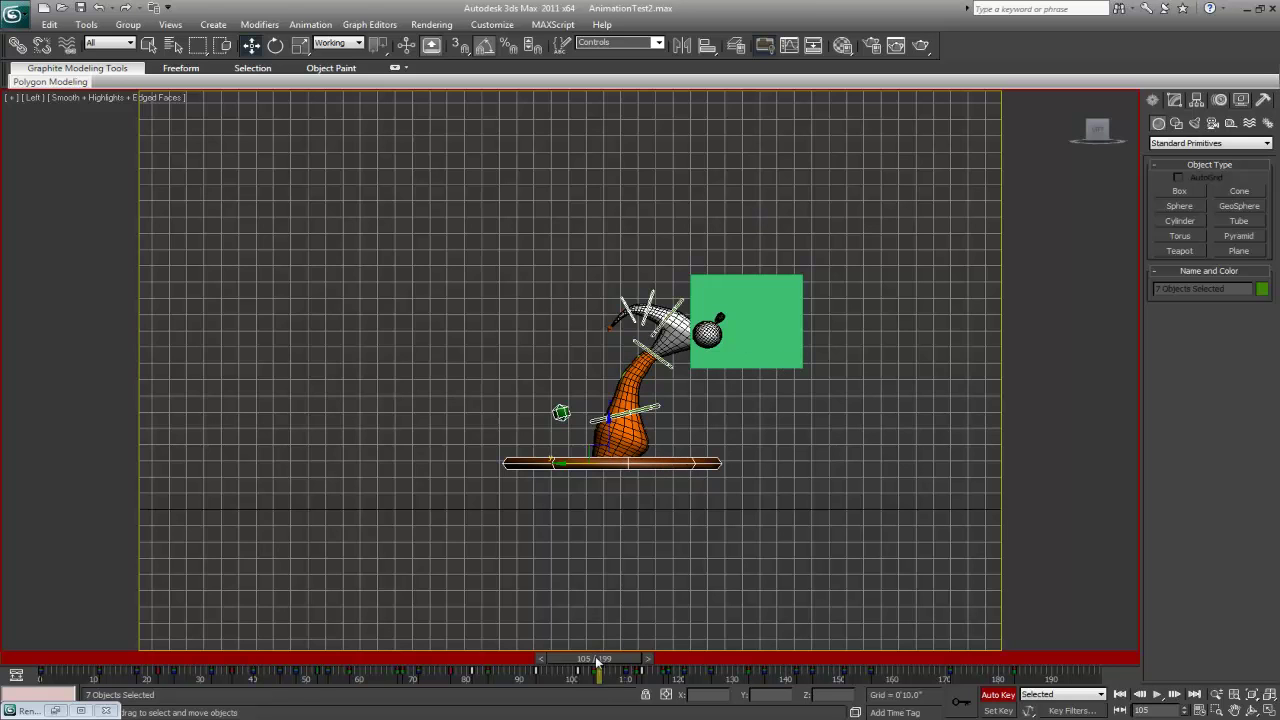
Step: At frame 104, move Ctrl_Root_01 upward and forward to about Z 5'6.7" to stretch the character's body
mouse_move(592, 662)
mouse_down()
mouse_move(797, 667)
mouse_move(535, 664)
mouse_move(612, 668)
mouse_move(593, 668)
mouse_up()
key(w)
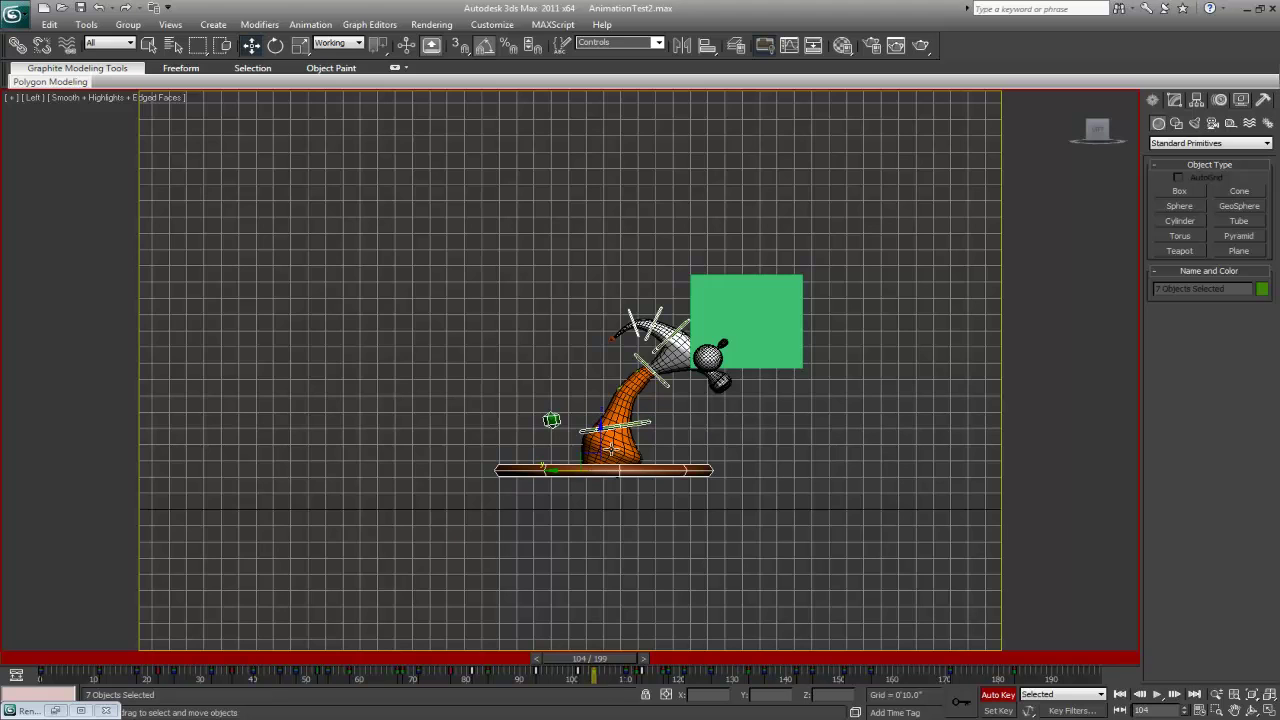
mouse_move(593, 668)
mouse_down()
mouse_move(572, 668)
mouse_move(590, 677)
mouse_up()
key(w)
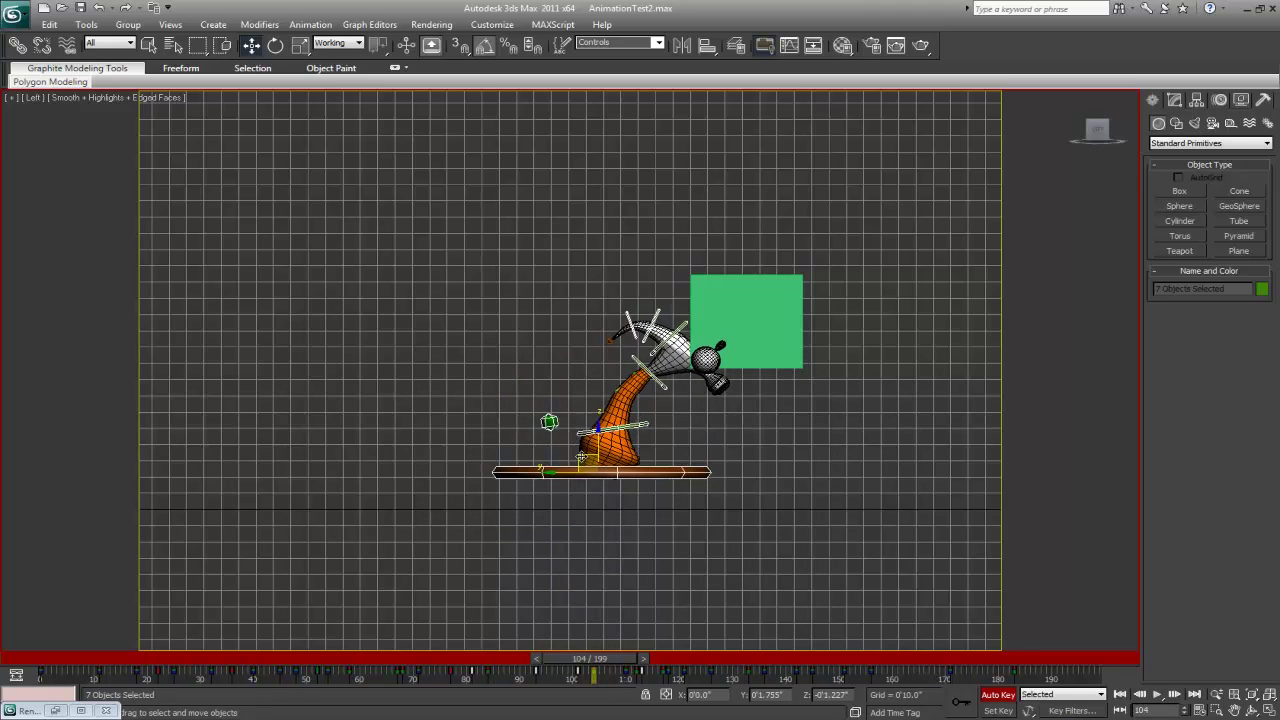
click(615, 427)
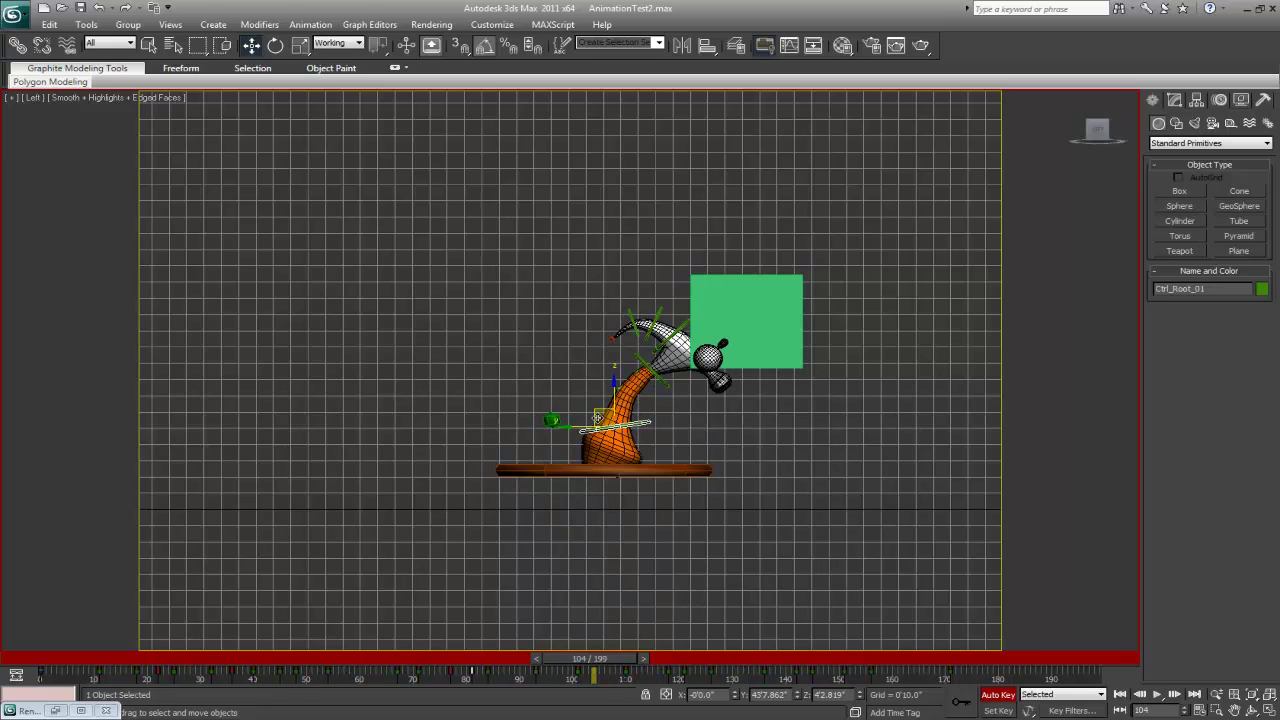
drag(596, 414, 611, 388)
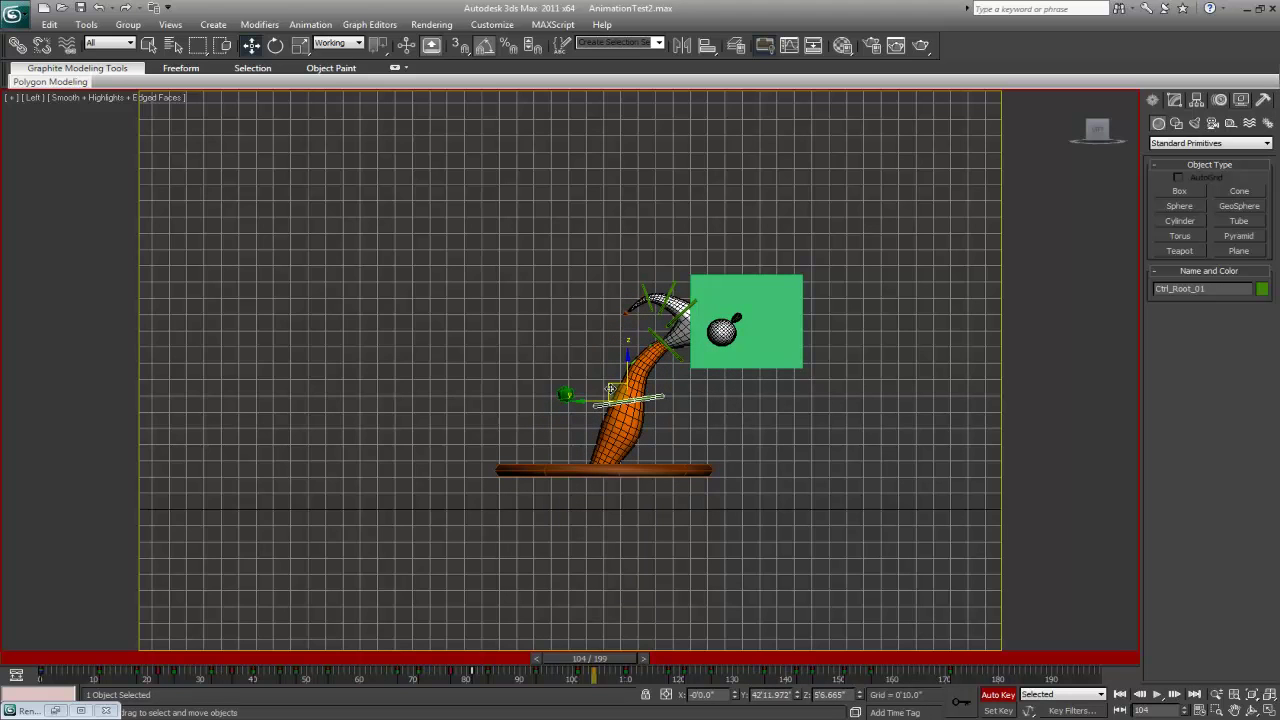
Step: Open the Curve Editor for Ctrl_Master_01 and show only its Z Position curve around the first large jump
click(571, 464)
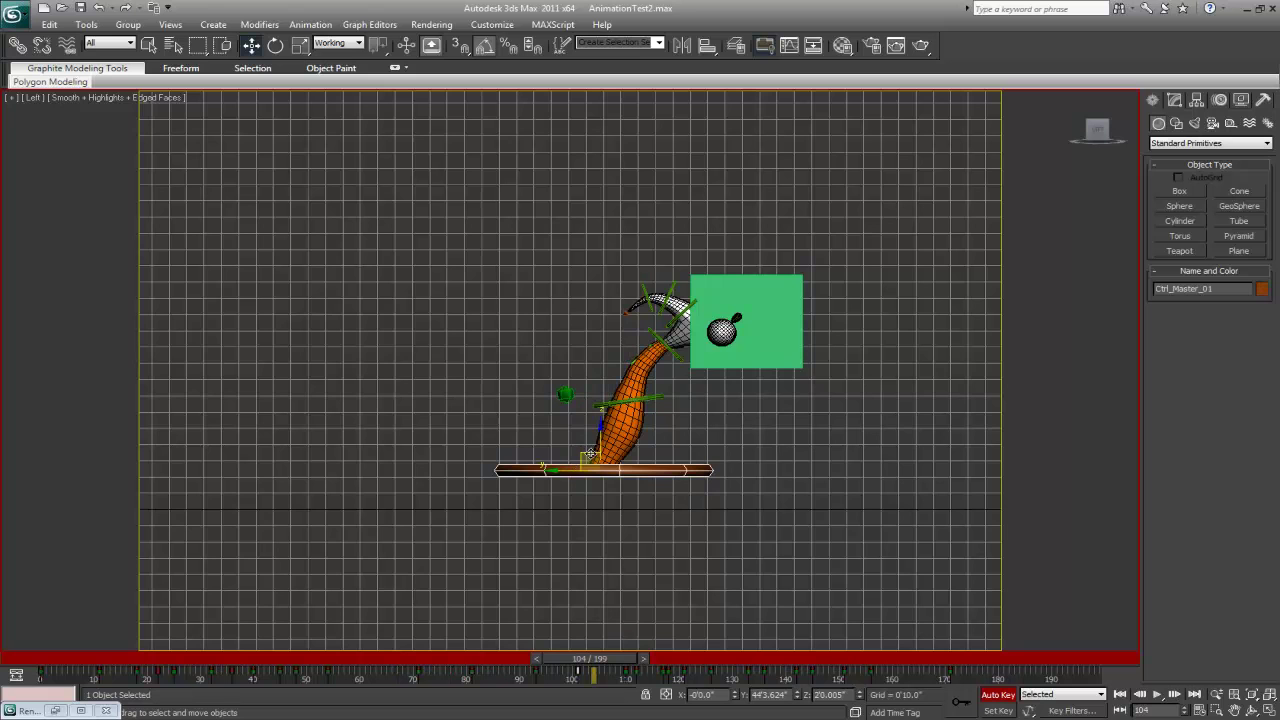
mouse_move(619, 664)
mouse_down()
mouse_move(585, 655)
mouse_move(650, 649)
mouse_move(591, 651)
mouse_move(617, 653)
mouse_up()
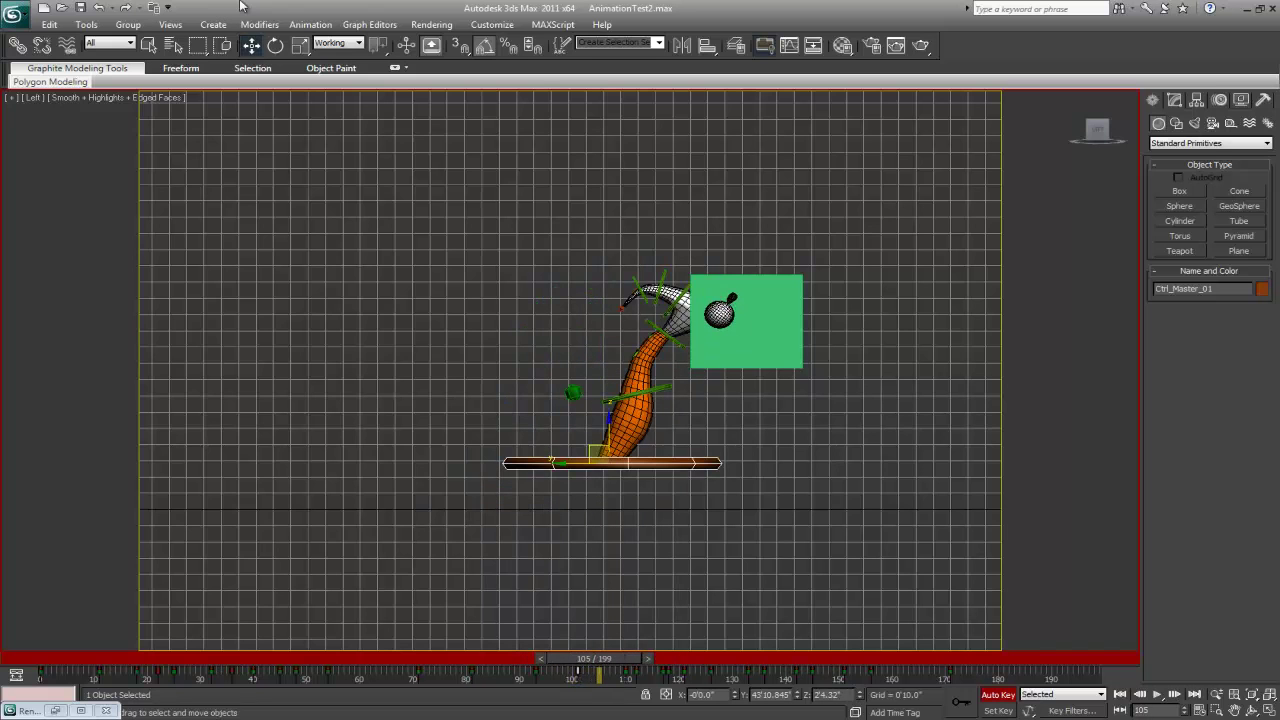
click(370, 24)
click(400, 40)
scroll(734, 230, down, 1)
click(251, 160)
click(251, 195)
click(221, 235)
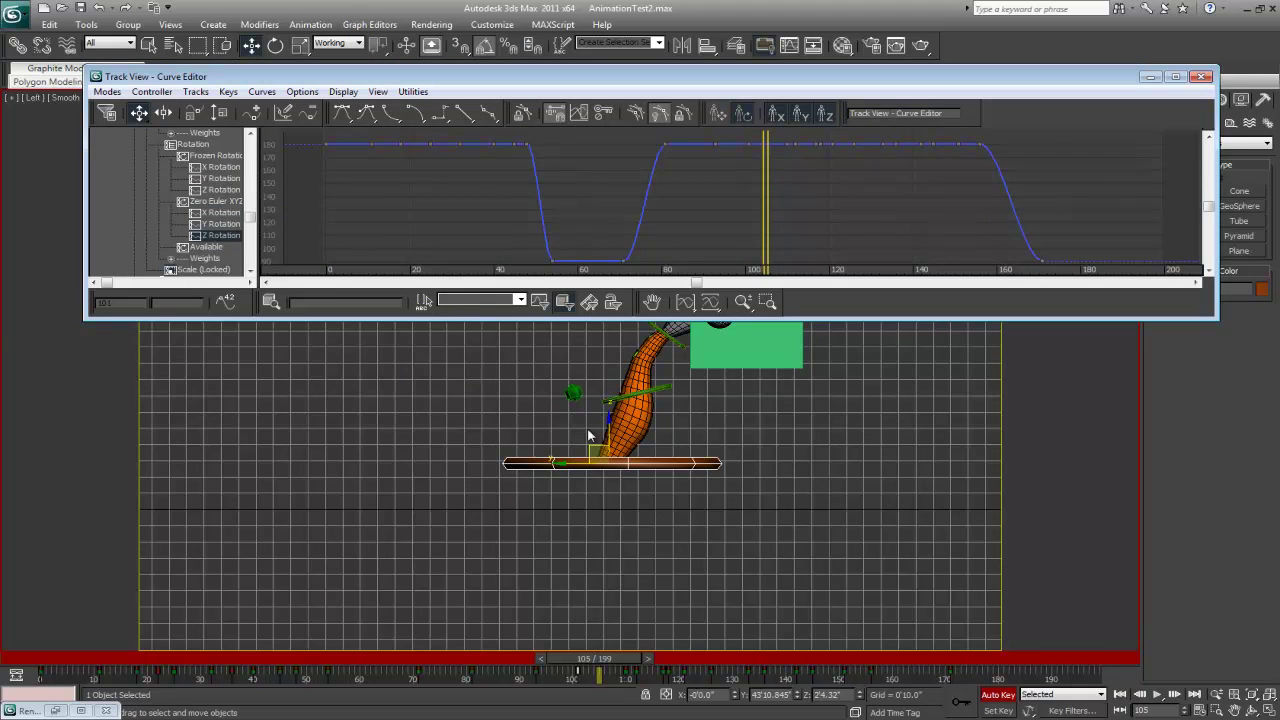
drag(249, 221, 251, 197)
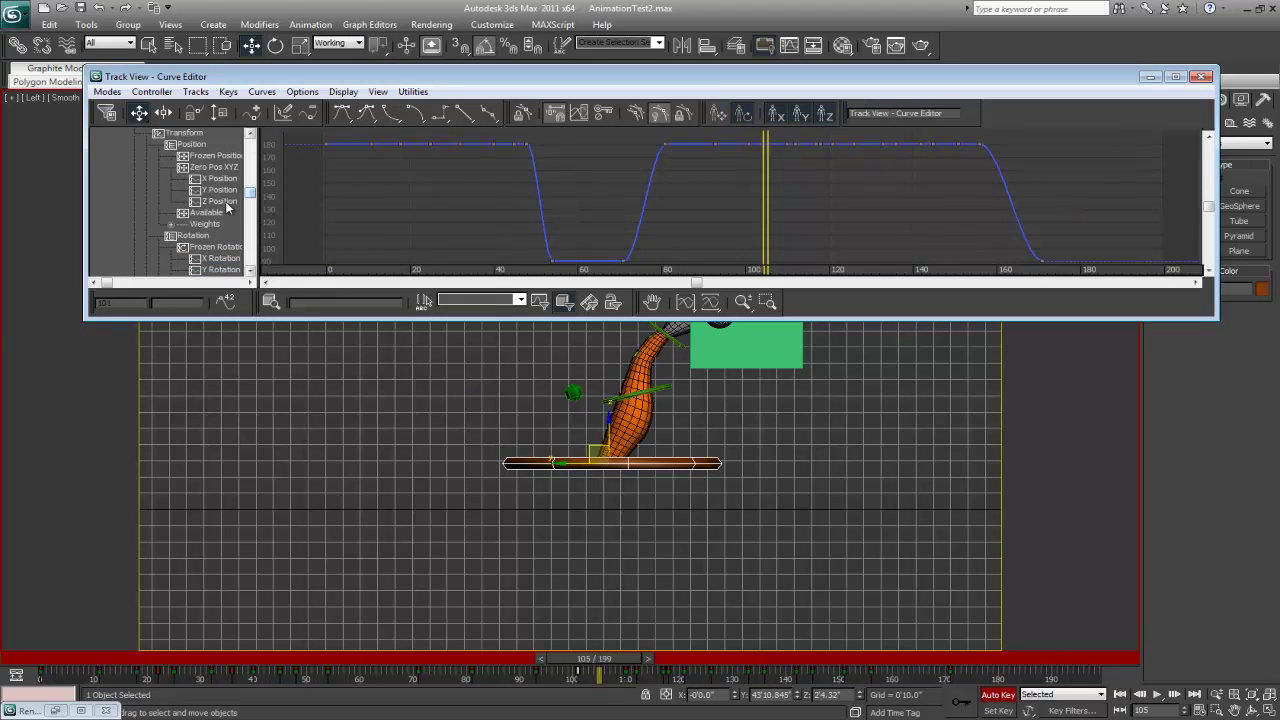
click(222, 202)
middle_drag(782, 188, 715, 174)
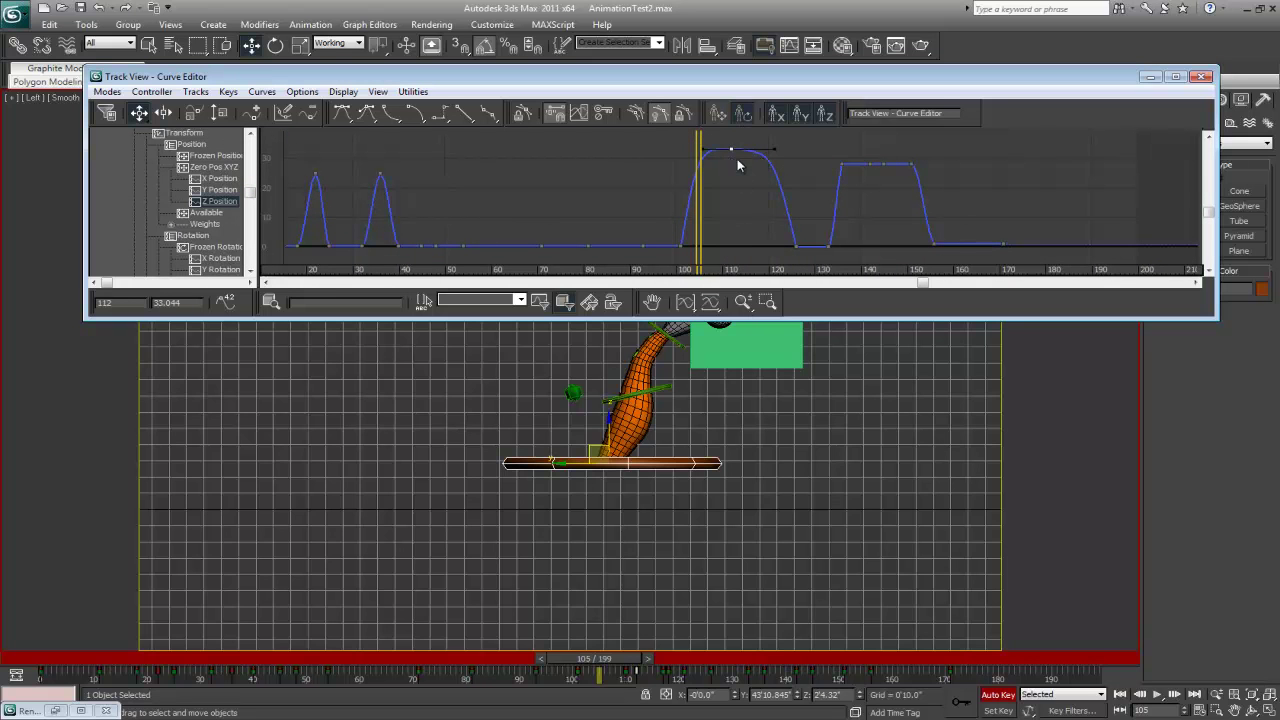
Step: Lower Ctrl_Master_01's Z Position key at frame 112 and reshape the tangents at frames 101 and 126 to round the jump arc
middle_drag(604, 554, 575, 600)
mouse_move(582, 659)
mouse_down()
mouse_move(655, 664)
mouse_move(570, 677)
mouse_move(597, 677)
mouse_up()
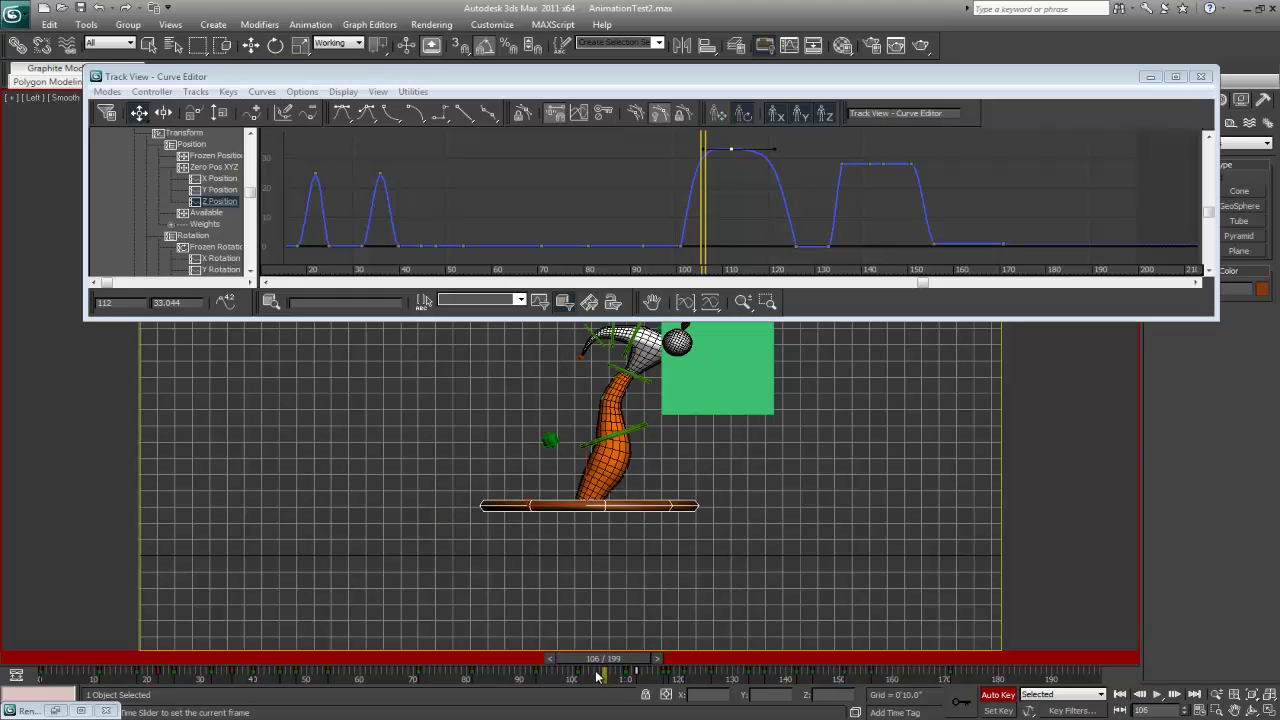
key(w)
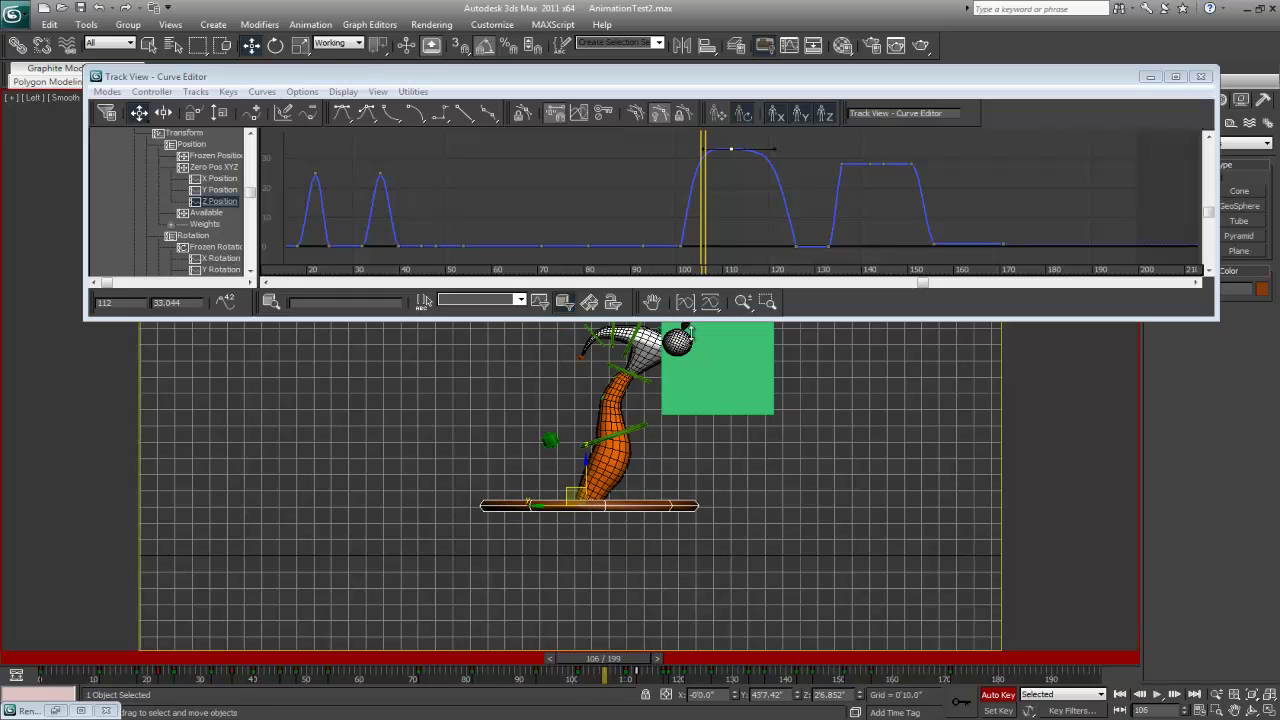
drag(730, 147, 731, 167)
drag(669, 229, 697, 266)
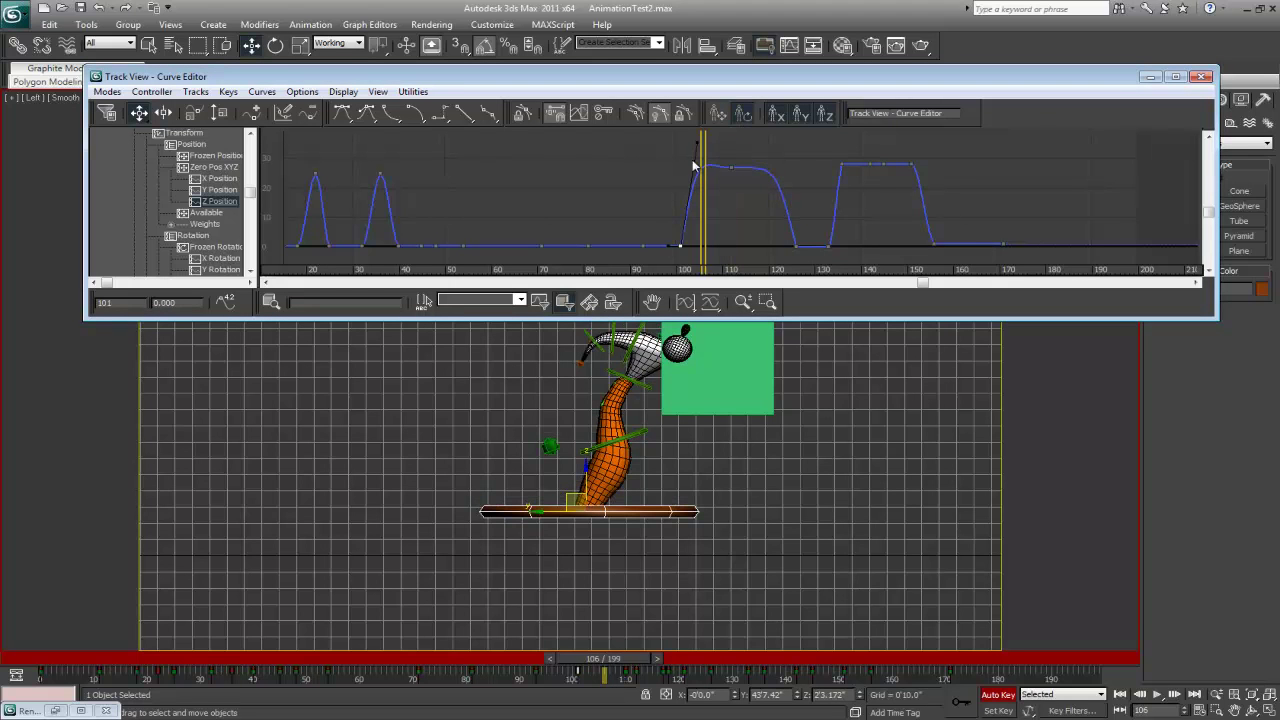
click(787, 229)
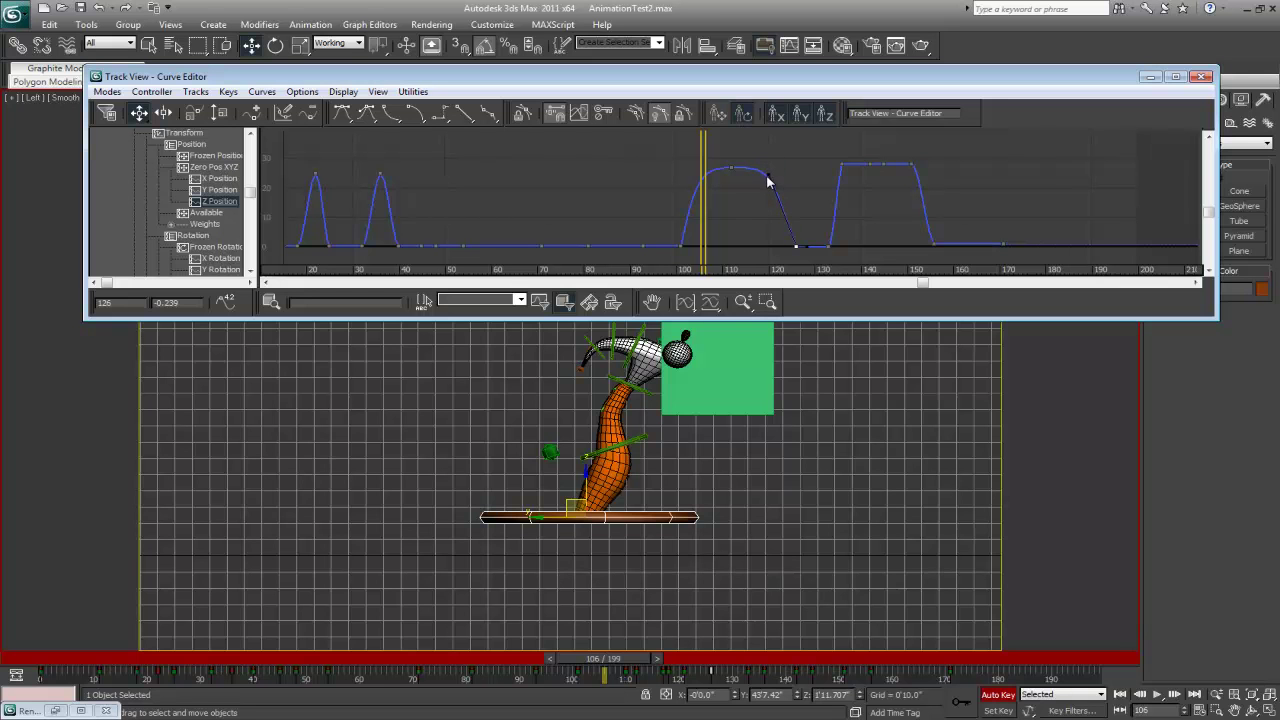
Step: Copy the keys of the Controls selection set from frame 126 to frame 131
drag(554, 658, 694, 692)
key(w)
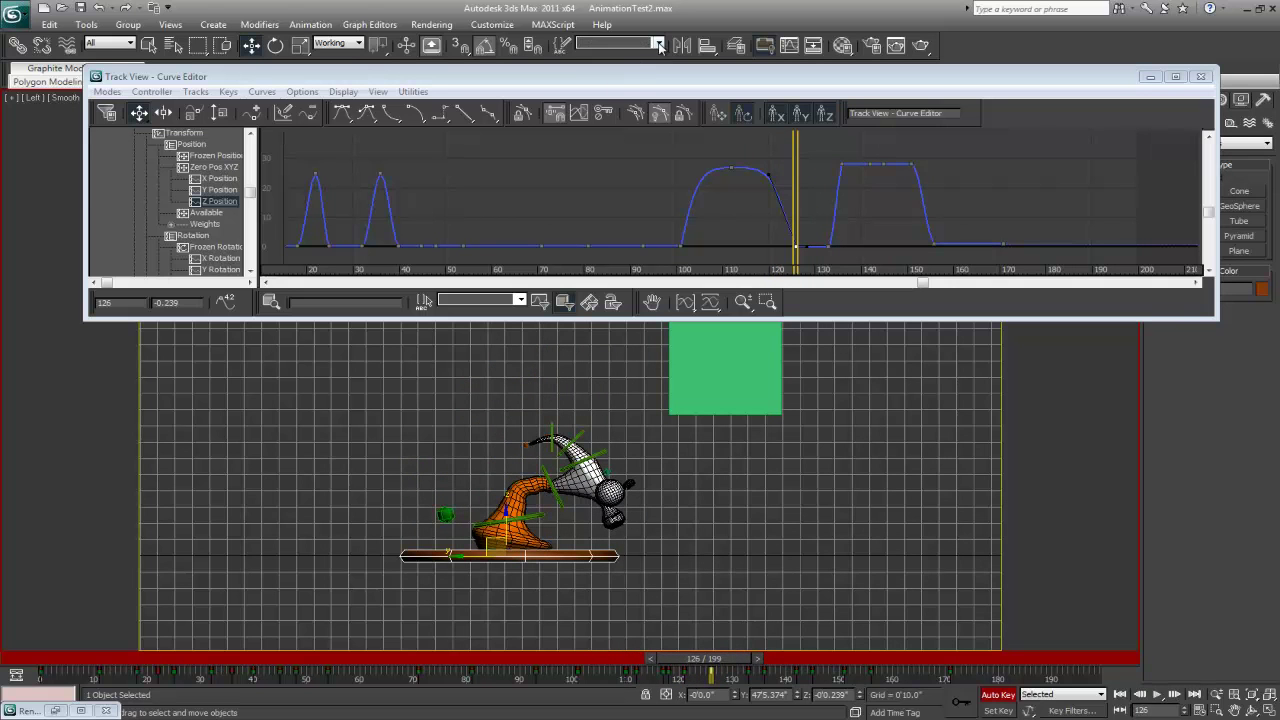
click(624, 55)
mouse_move(729, 677)
mouse_down()
mouse_move(702, 686)
mouse_move(724, 676)
mouse_move(634, 672)
mouse_move(741, 680)
mouse_up()
key(w)
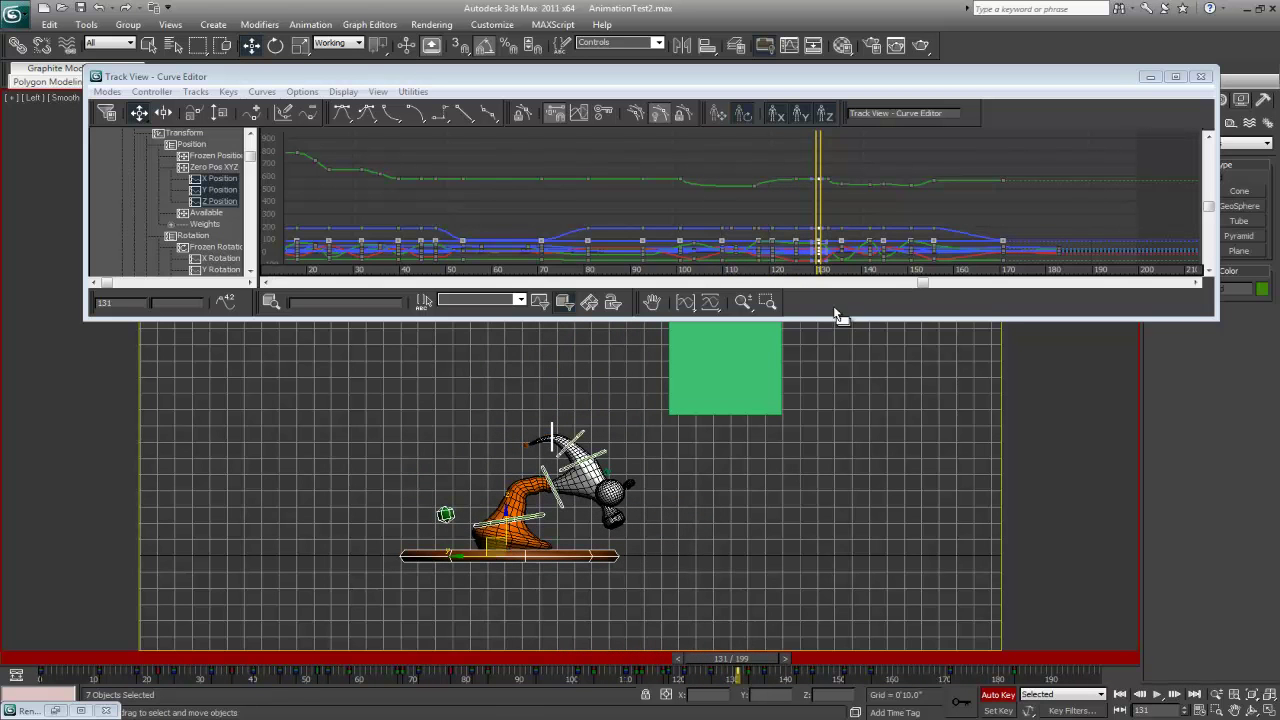
Step: Isolate Ctrl_Master_01's Z Position curve and delete its key at frame 131
click(394, 578)
click(412, 557)
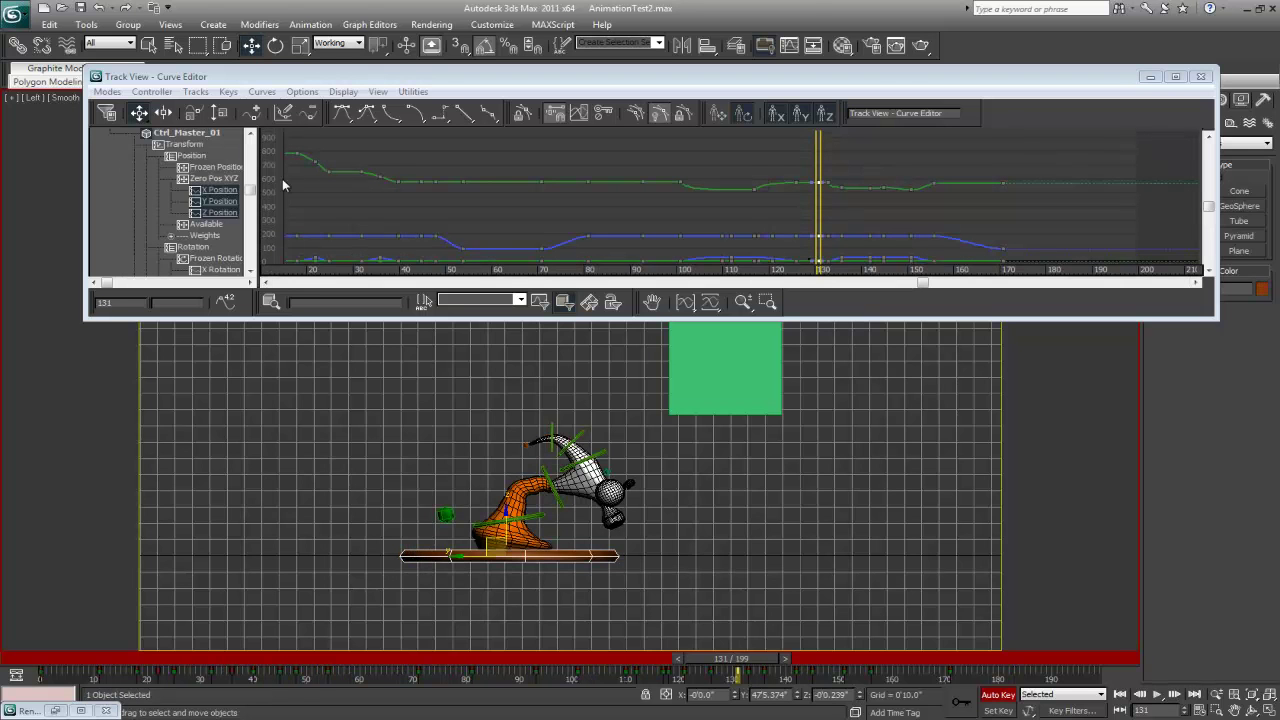
click(218, 212)
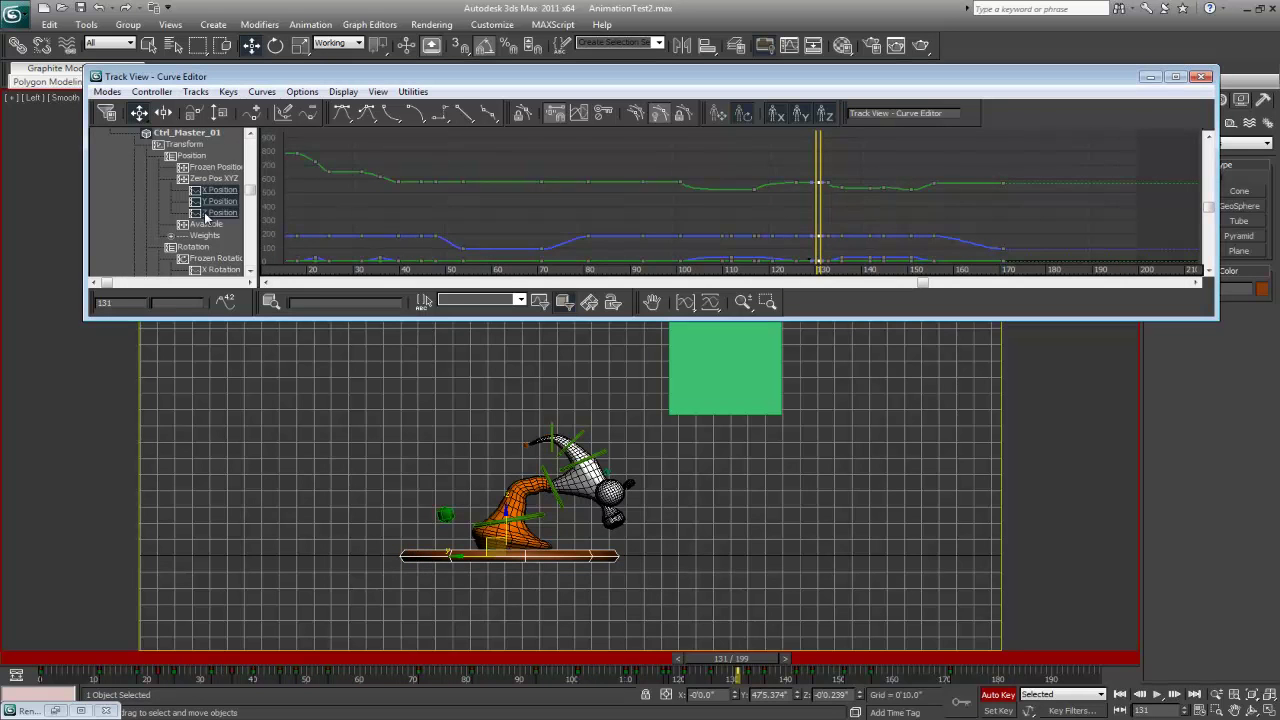
scroll(830, 205, up, 2)
scroll(830, 205, up, 6)
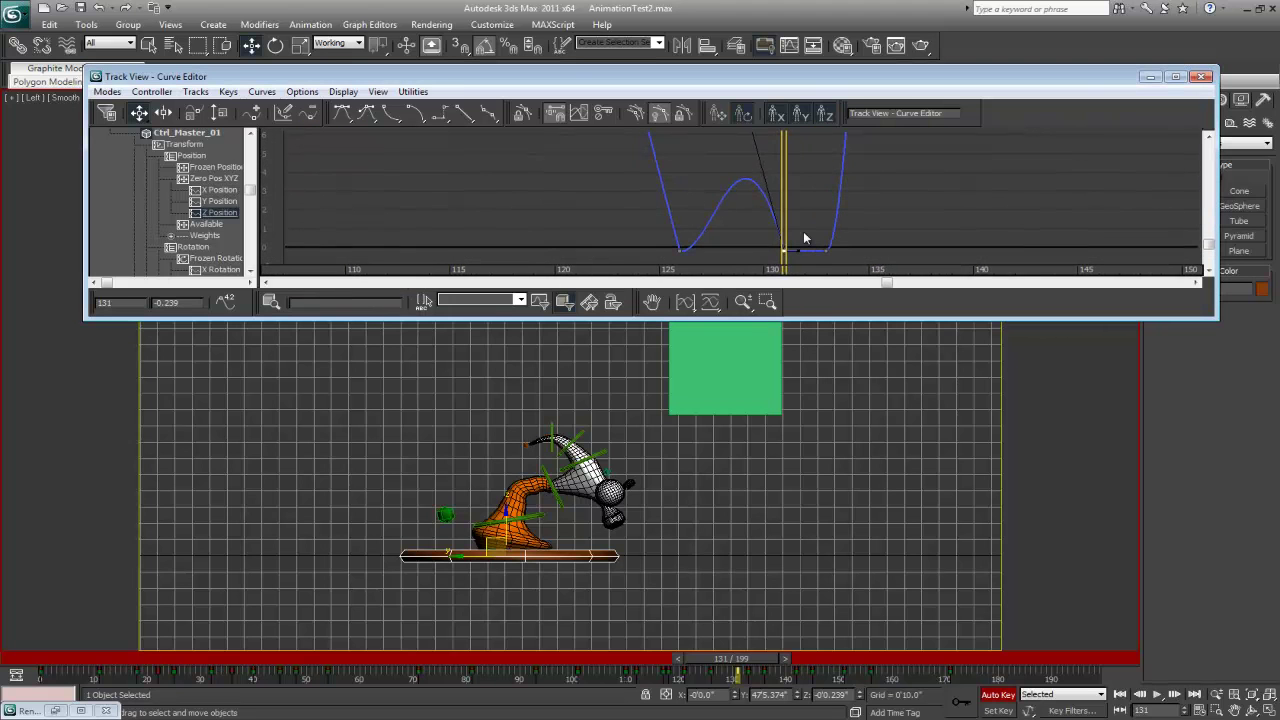
key(Delete)
Step: Raise the Z Position keys at frames 126 and 133 to about -0.032, near ground level
drag(631, 232, 876, 255)
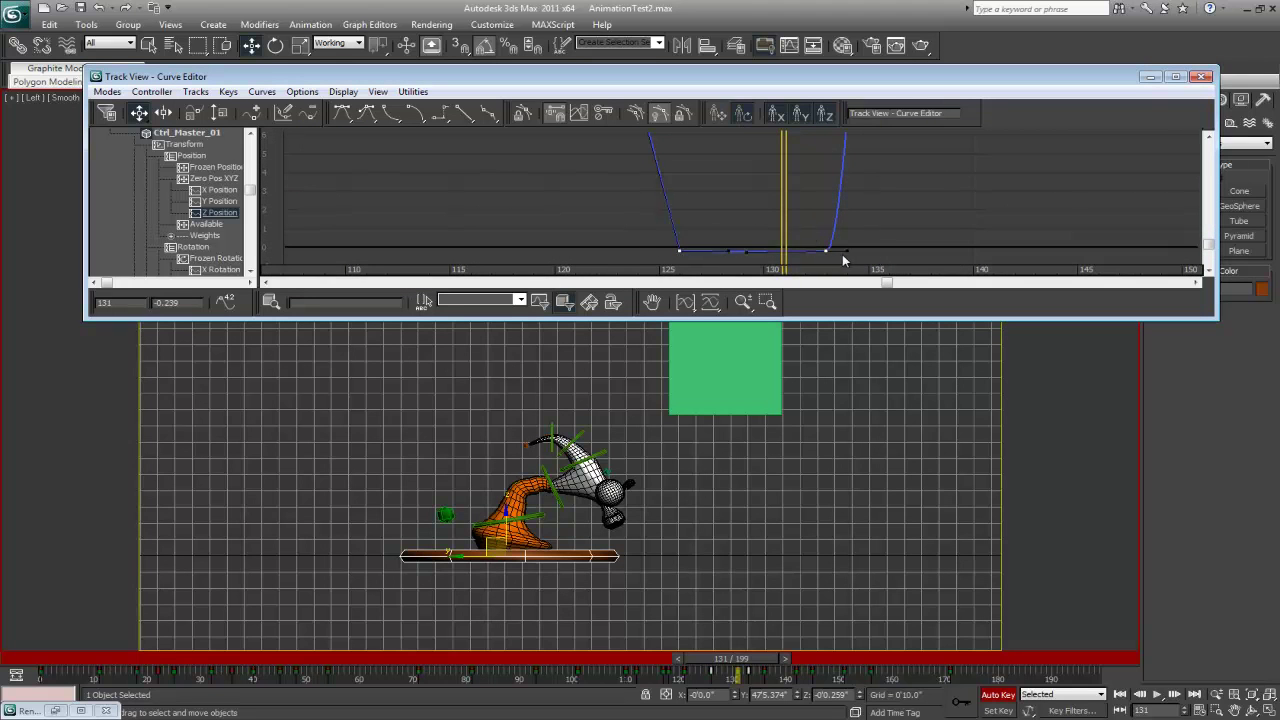
middle_drag(833, 253, 857, 214)
scroll(857, 214, up, 1)
drag(857, 213, 851, 208)
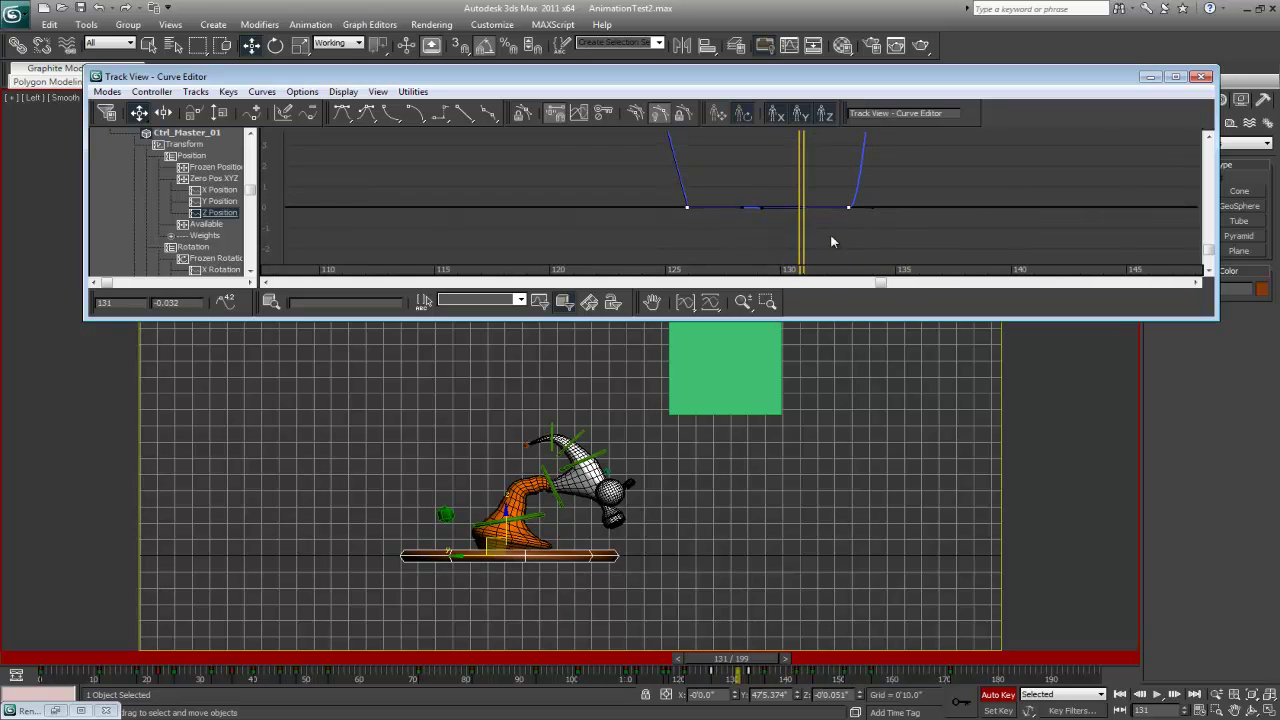
click(707, 239)
scroll(707, 239, down, 2)
Step: At frame 126, rotate Ctrl_Root_01 forward so the body leans down on landing
mouse_move(705, 652)
mouse_down()
mouse_move(615, 660)
mouse_move(731, 673)
mouse_move(711, 676)
mouse_up()
key(w)
click(598, 540)
click(538, 515)
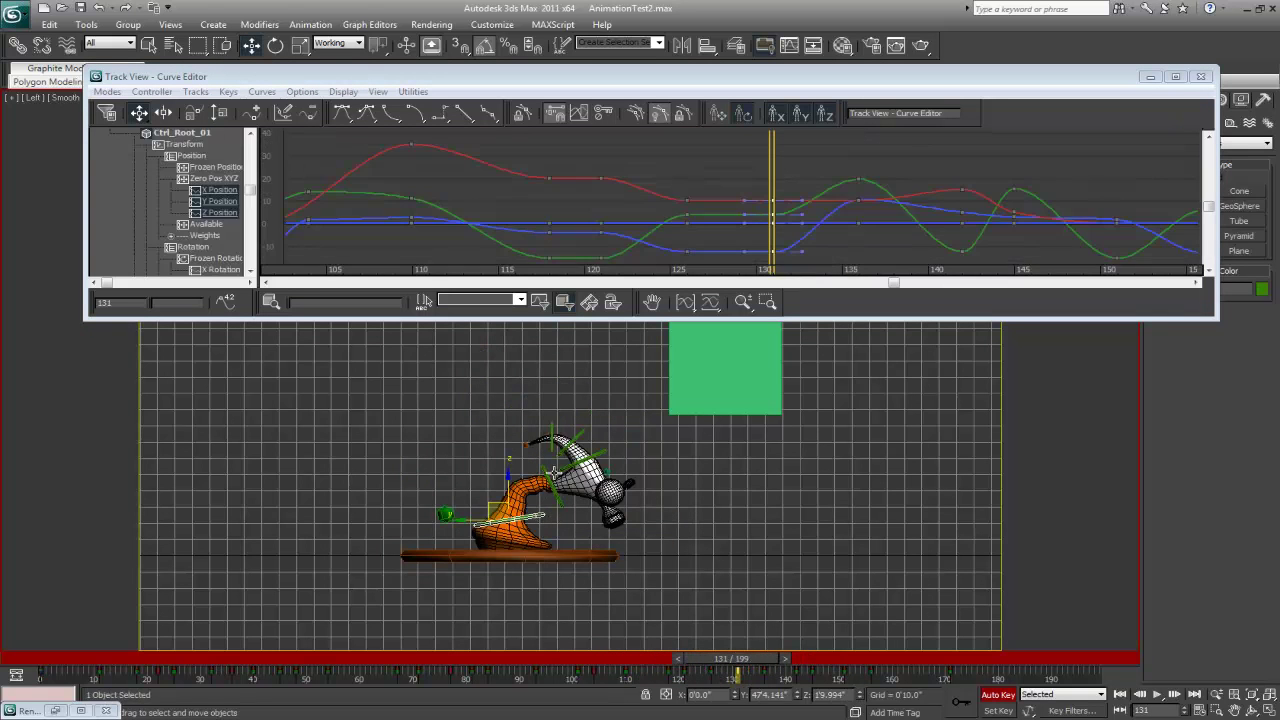
drag(743, 663, 717, 655)
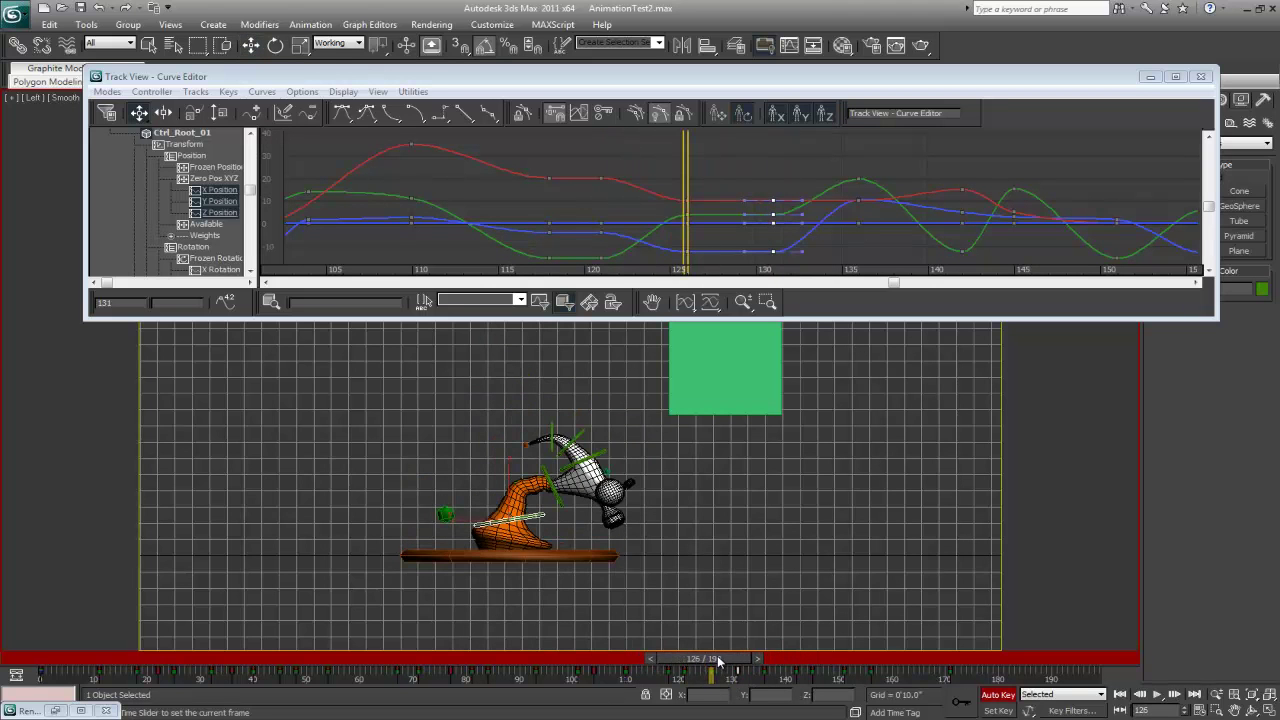
key(e)
drag(529, 490, 540, 494)
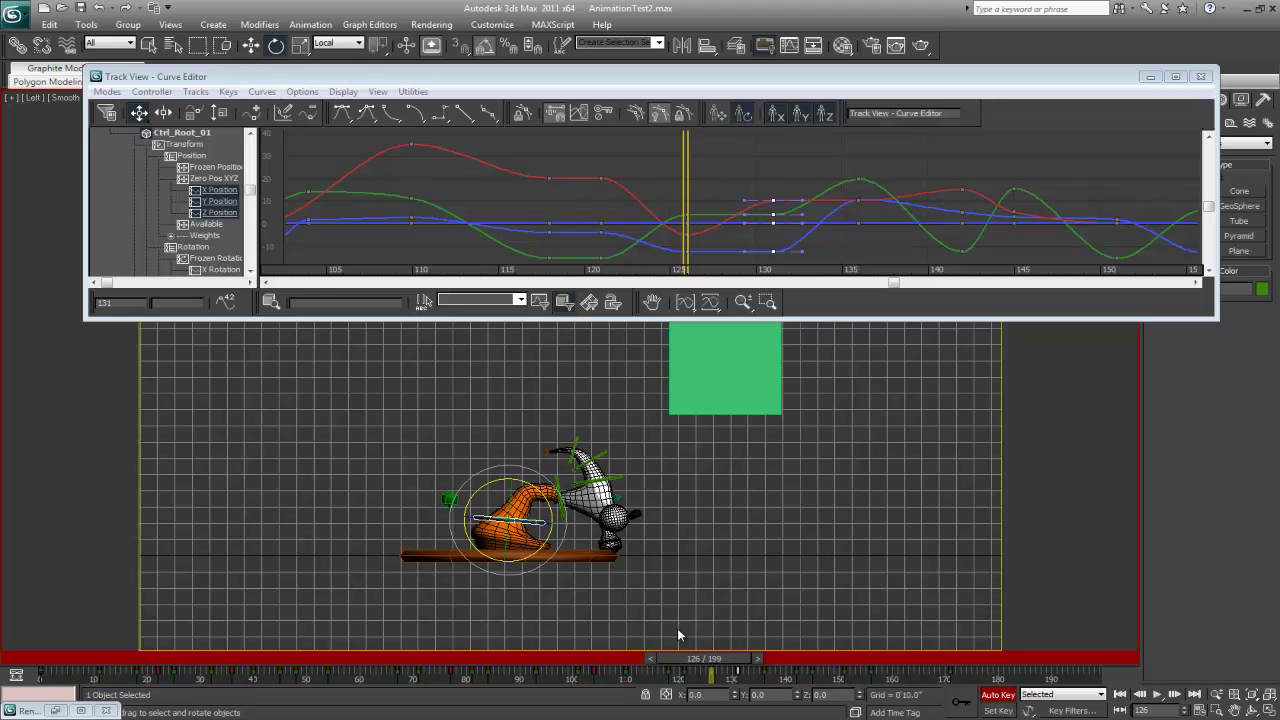
Step: Move Ctrl_Root_01's keys from frame 126 to frame 129 and check the head control's pose there
click(727, 680)
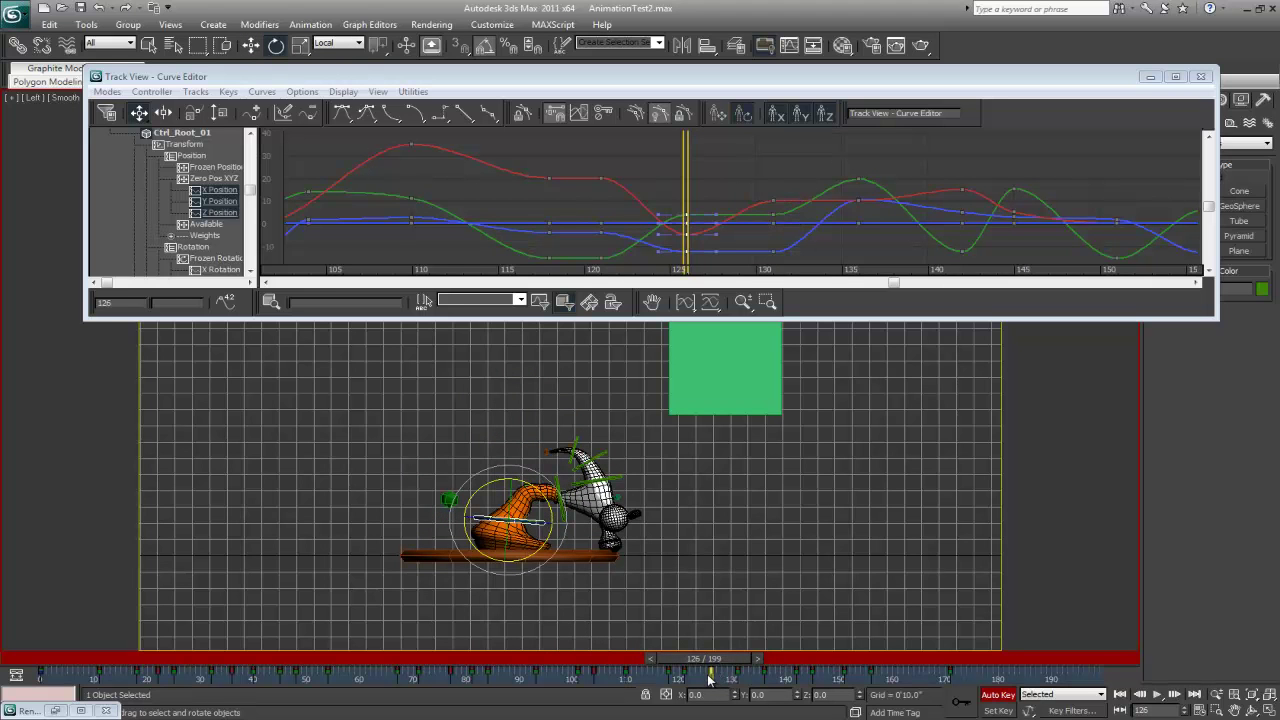
drag(710, 671, 737, 695)
key(e)
click(563, 512)
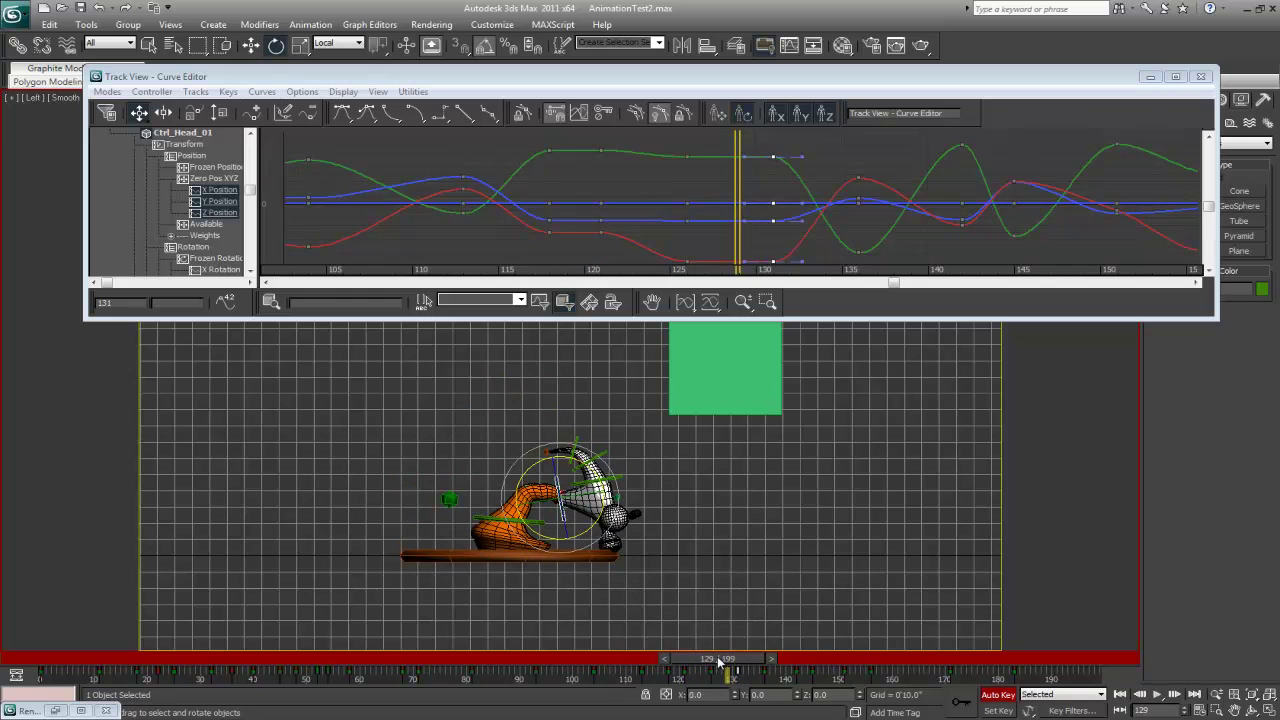
mouse_move(727, 665)
mouse_down()
mouse_move(702, 670)
mouse_move(755, 670)
mouse_move(734, 660)
mouse_up()
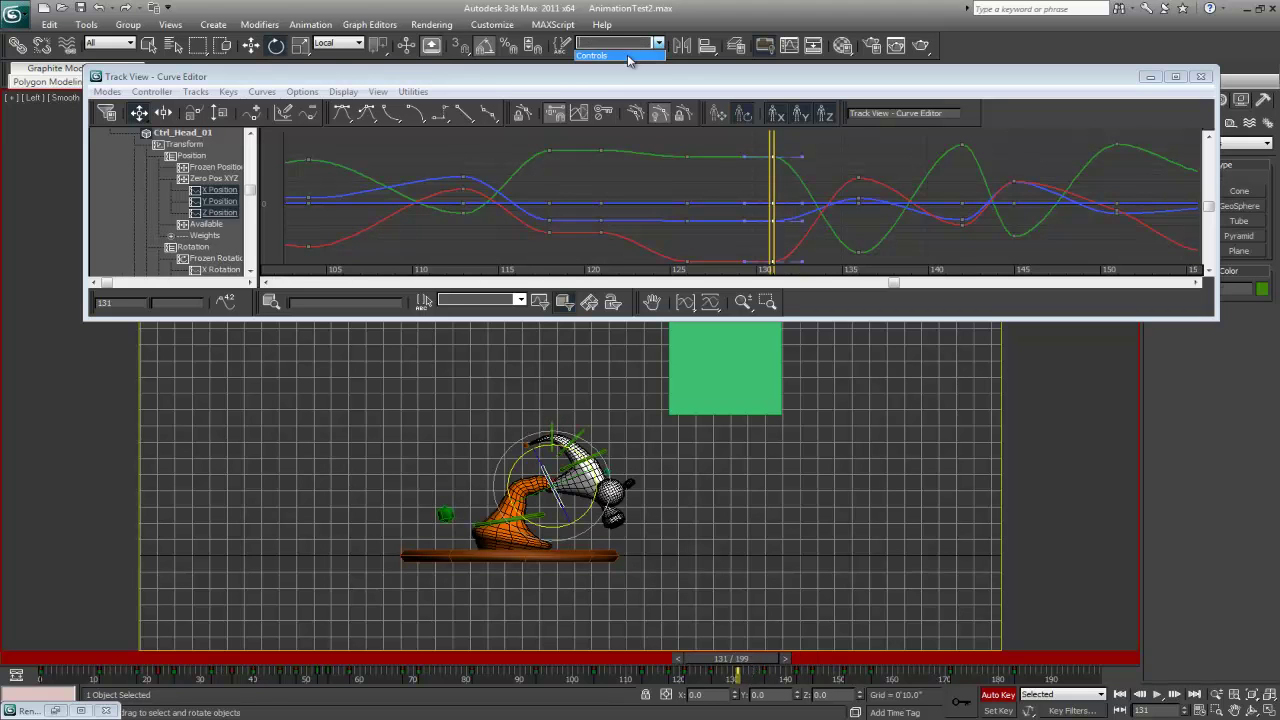
Step: Select the Controls set and delete its keys at frame 129
click(632, 53)
mouse_move(729, 672)
mouse_down()
mouse_move(708, 668)
mouse_move(754, 663)
mouse_move(711, 680)
mouse_move(736, 662)
mouse_move(693, 663)
mouse_move(744, 674)
mouse_move(686, 664)
mouse_move(760, 672)
mouse_move(722, 662)
mouse_up()
key(e)
key(e)
key(ctrl+z)
key(ctrl+z)
key(e)
right_click(727, 680)
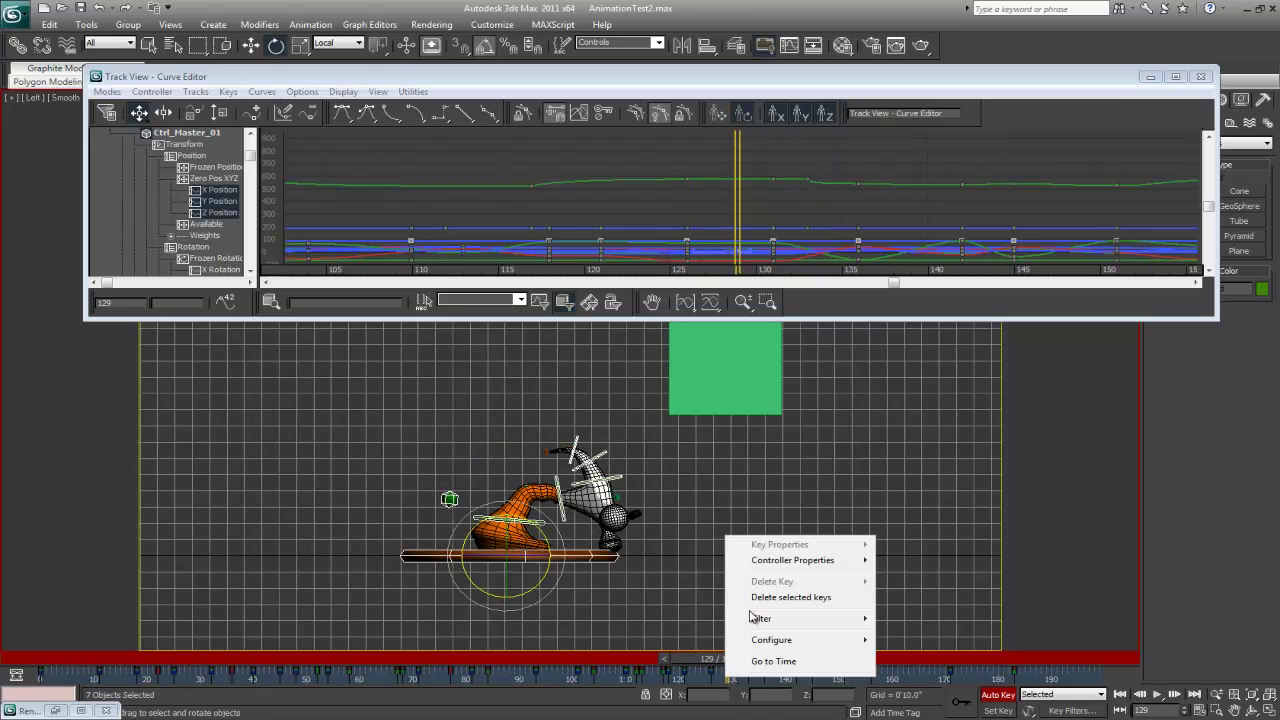
click(759, 598)
Step: At frame 131, rotate Ctrl_Root_01 and Ctrl_Head_01 slightly further forward
mouse_move(720, 661)
mouse_down()
mouse_move(662, 664)
mouse_move(733, 678)
mouse_up()
key(e)
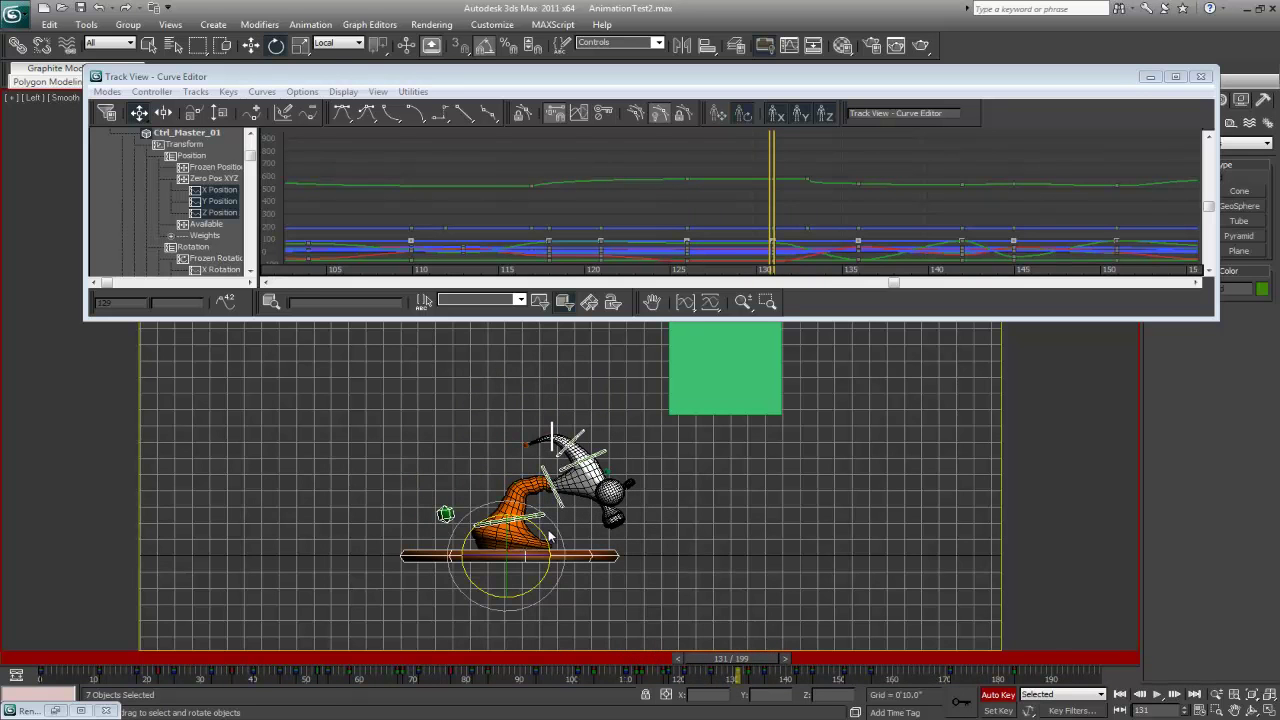
click(543, 517)
drag(544, 497, 547, 502)
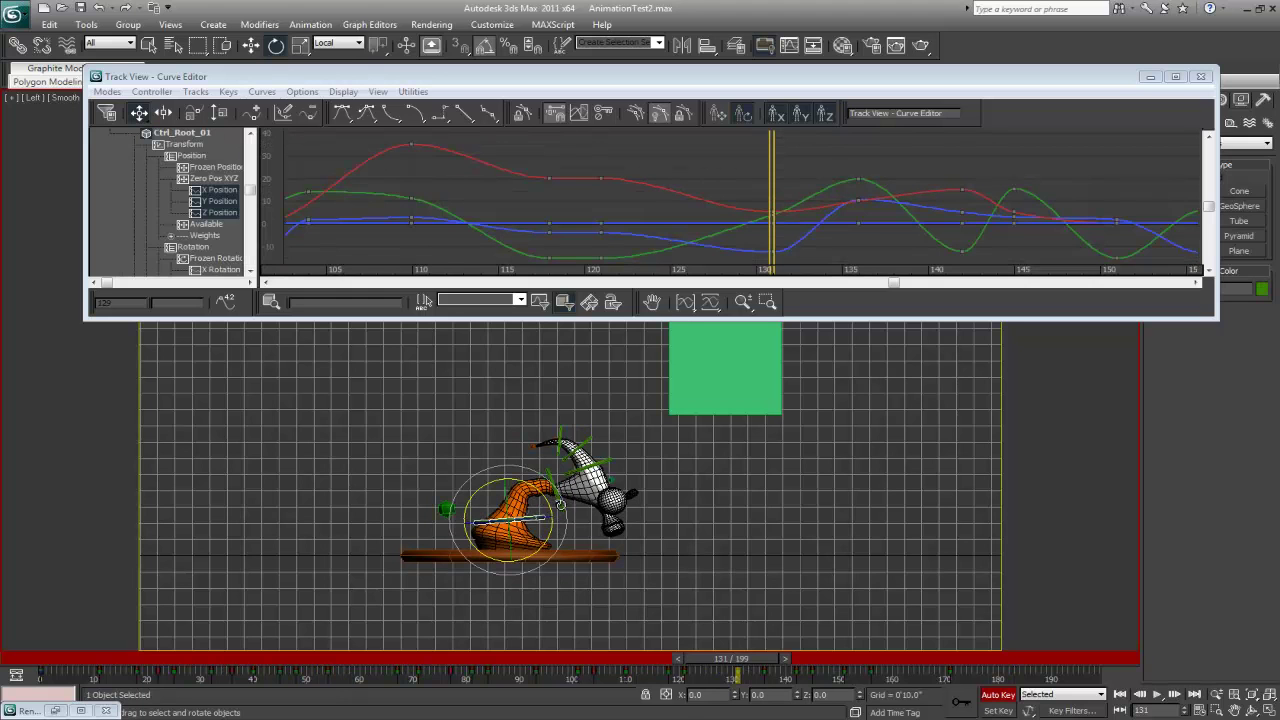
click(567, 515)
click(562, 505)
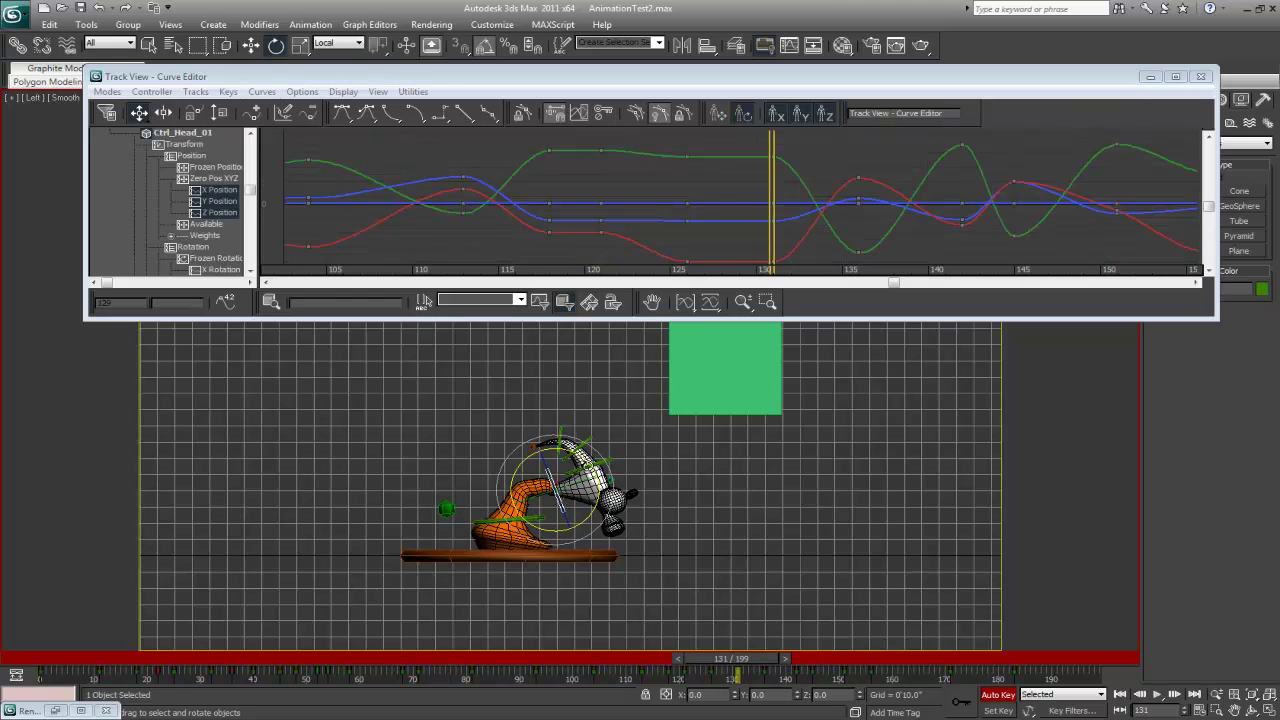
drag(583, 459, 591, 463)
Step: On Ctrl_Master_01's Z Position curve, steepen the outgoing tangent of the key at frame 133 for a faster takeoff
mouse_move(737, 659)
mouse_down()
mouse_move(716, 660)
mouse_move(764, 668)
mouse_move(730, 675)
mouse_move(743, 674)
mouse_up()
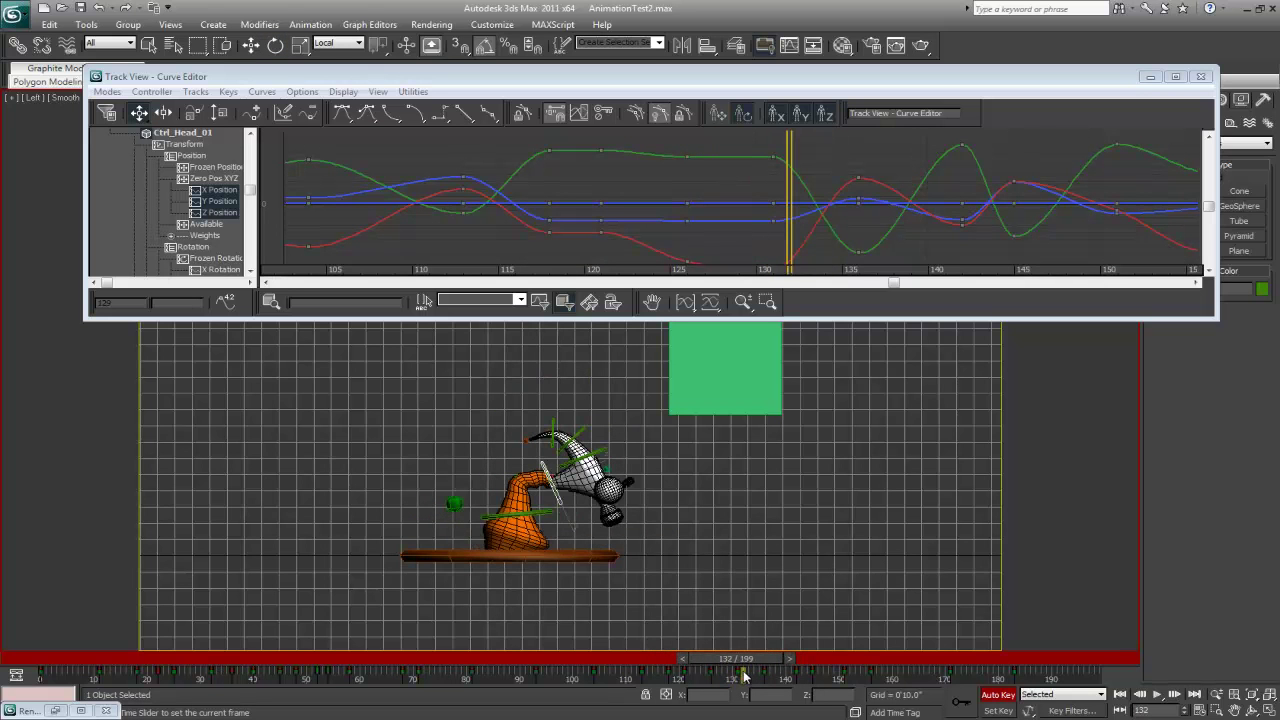
click(580, 557)
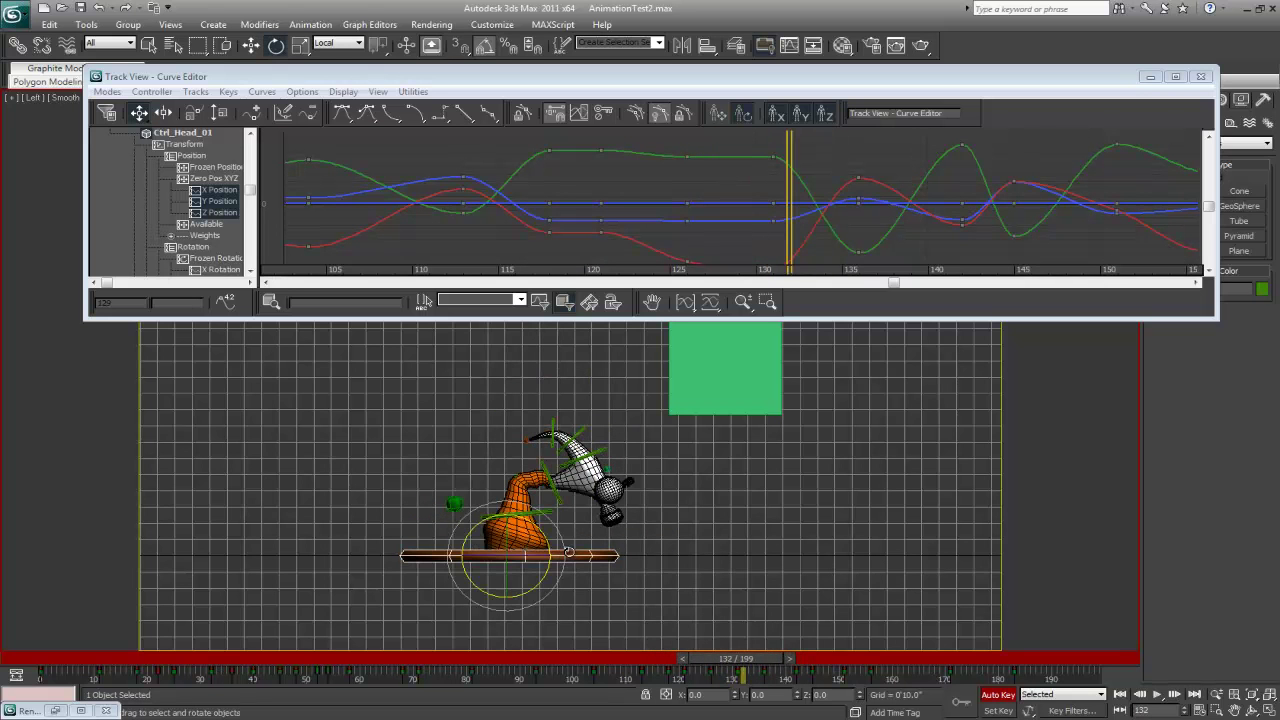
click(220, 212)
middle_drag(848, 247, 673, 232)
scroll(732, 206, up, 2)
click(684, 230)
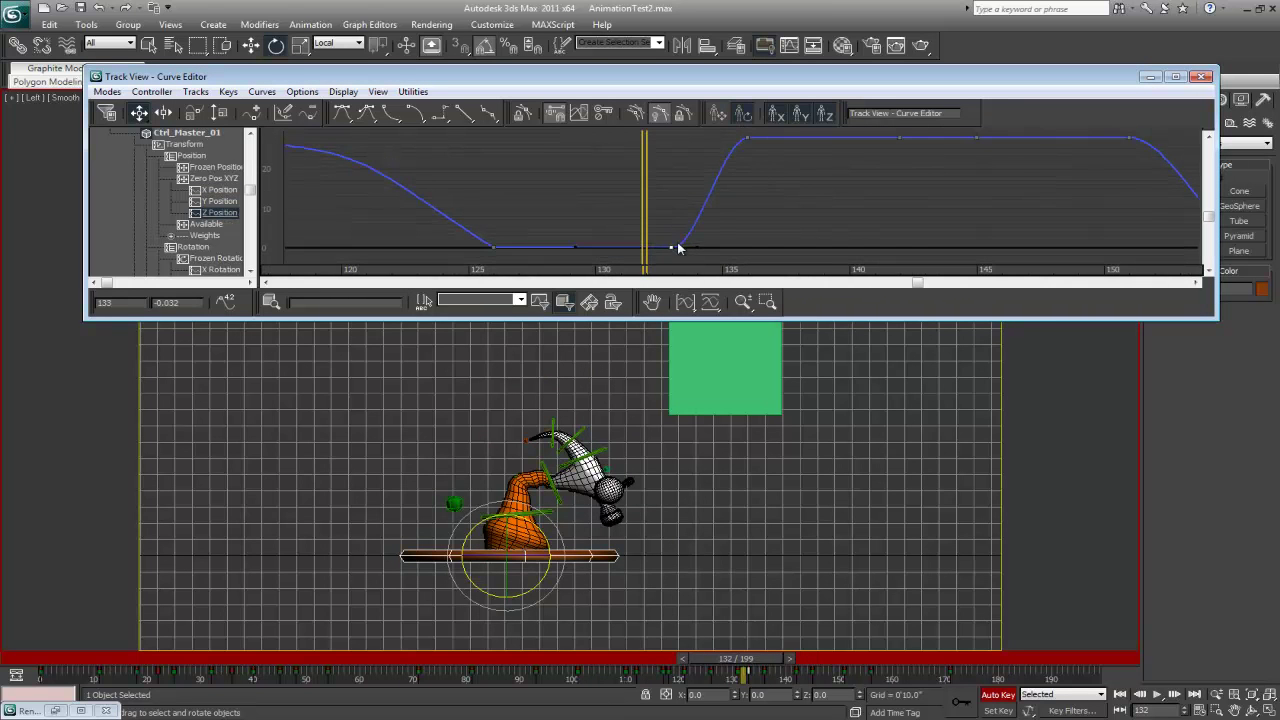
drag(697, 249, 674, 216)
drag(685, 162, 676, 148)
Step: Delete the intermediate Z Position keys at frames 136, 142 and 151 from Ctrl_Master_01's jump curve
middle_drag(934, 183, 638, 208)
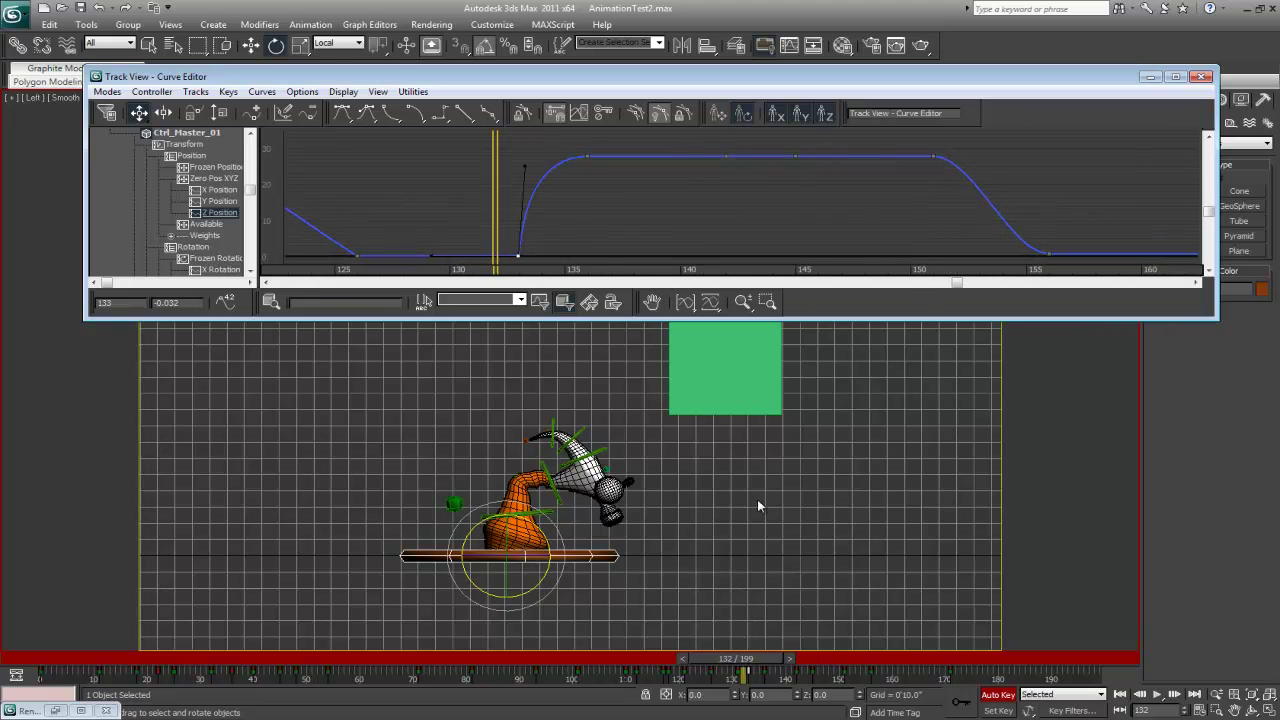
drag(723, 667, 794, 668)
key(e)
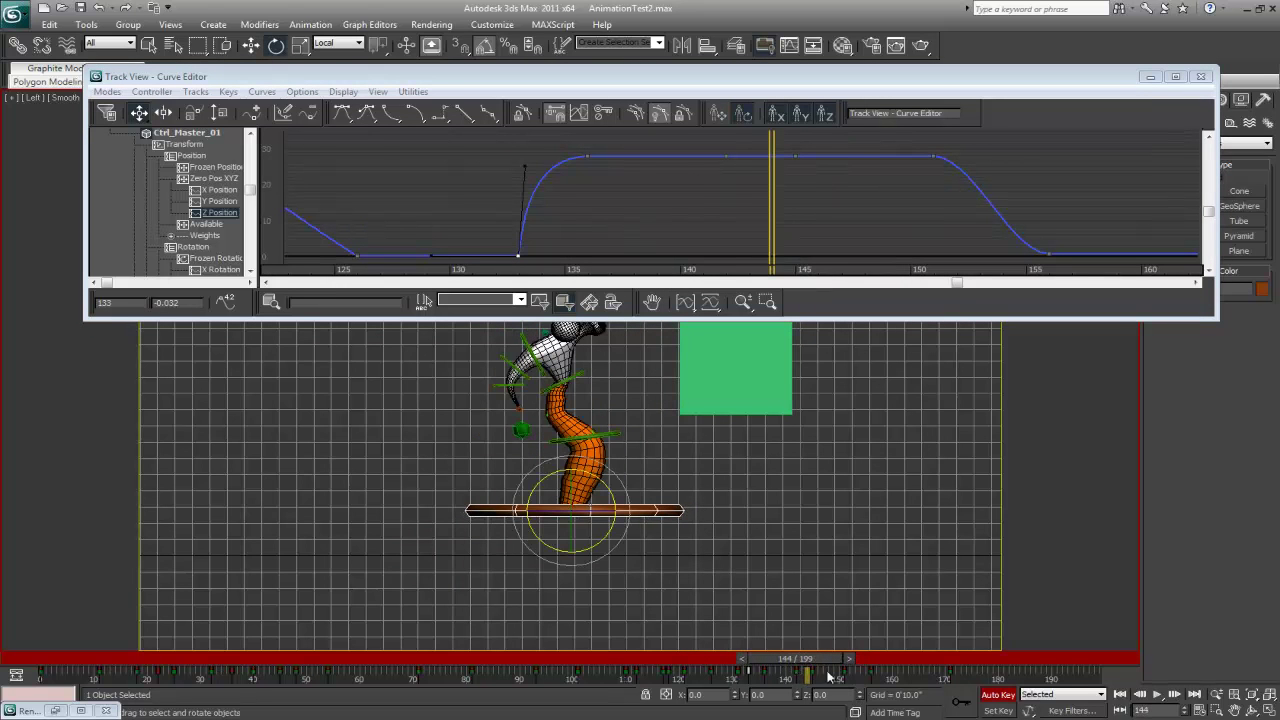
click(935, 157)
key(Delete)
drag(736, 172, 737, 168)
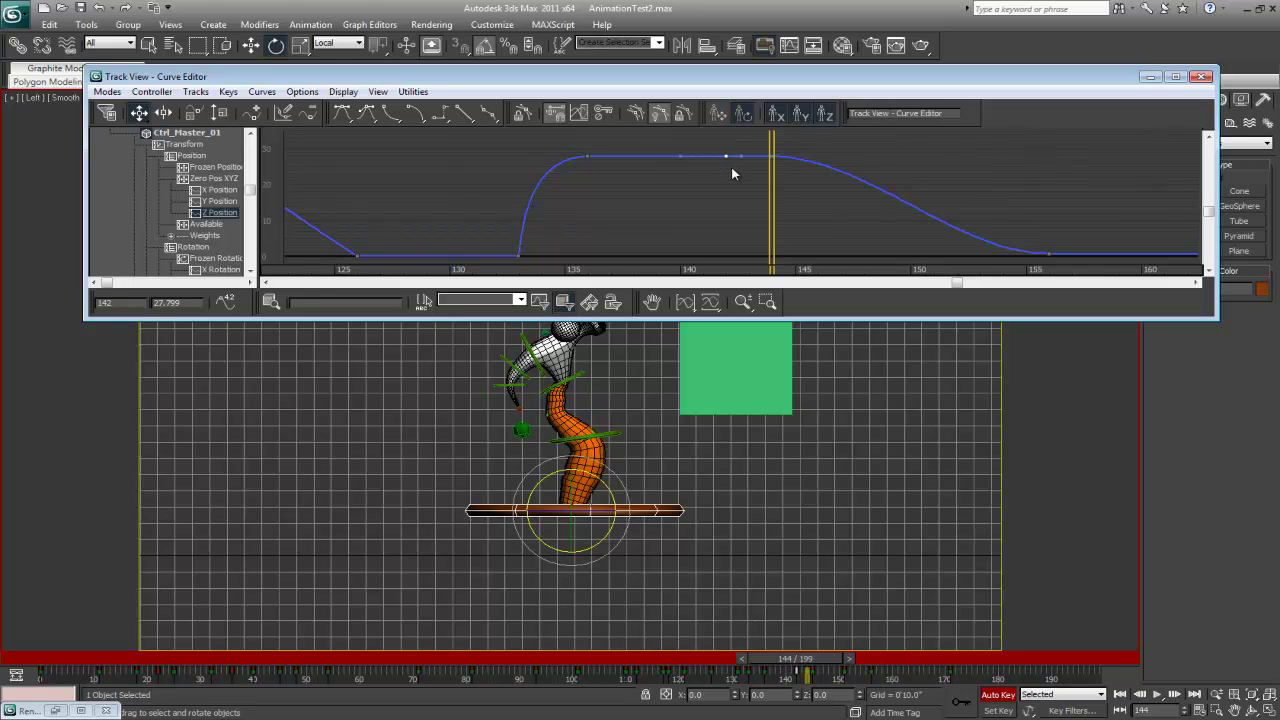
ctrl+alt+middle_drag(568, 143, 620, 231)
scroll(717, 193, down, 3)
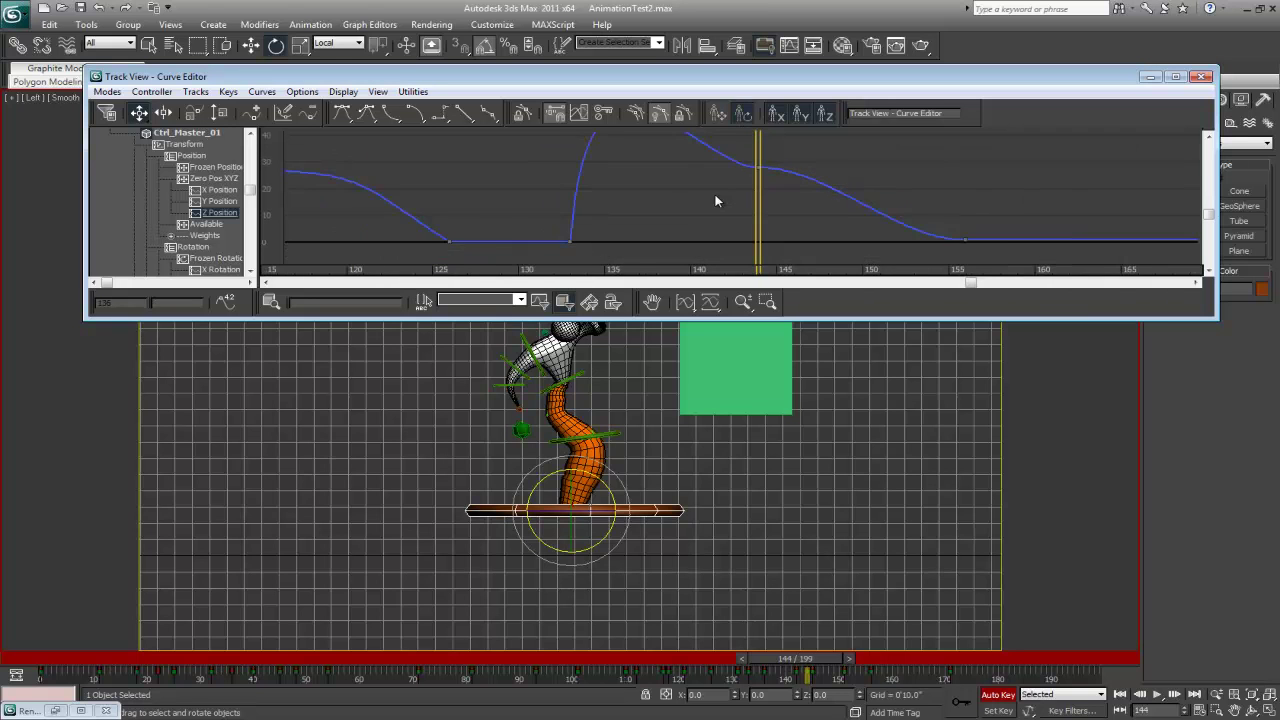
Step: Lower the outgoing Z Position tangent of the key at frame 133 so the curve rises smoothly into the peak
click(596, 230)
scroll(640, 255, down, 1)
scroll(552, 185, down, 3)
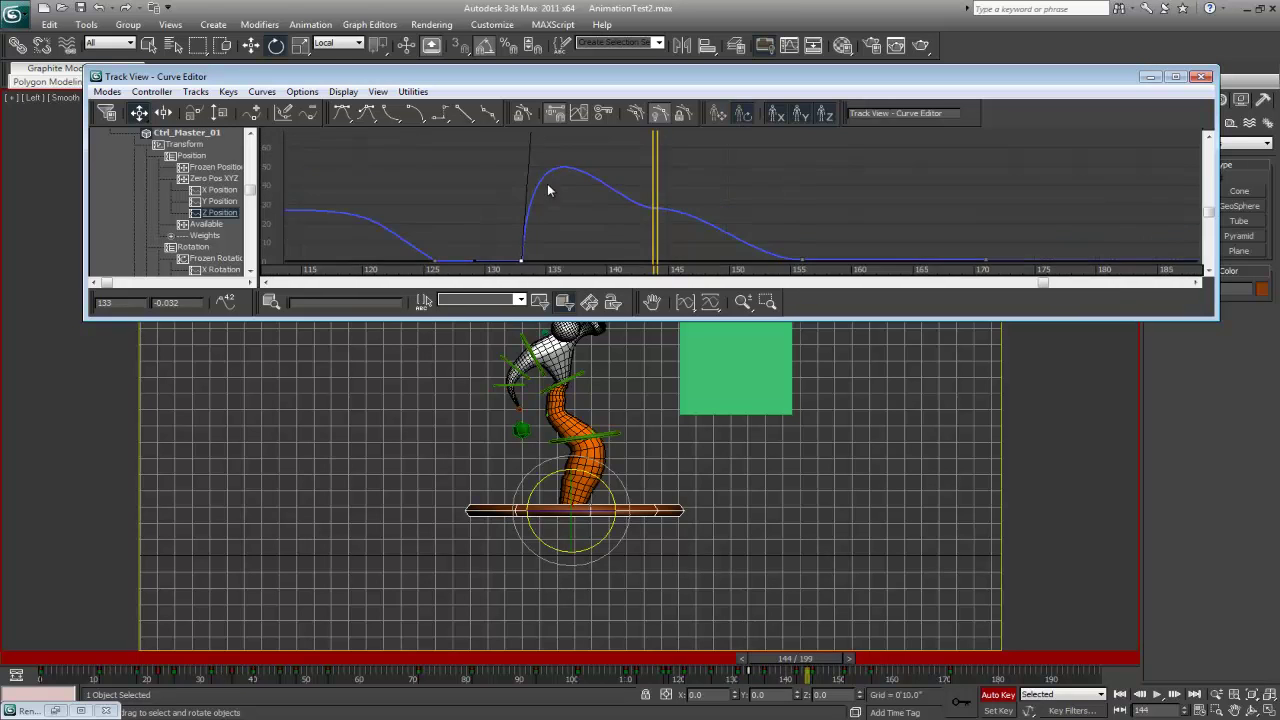
drag(491, 151, 514, 217)
scroll(628, 179, up, 2)
scroll(660, 211, up, 2)
Step: Raise the incoming Z Position tangent of the landing key at frame 156 for a steeper fall
click(789, 237)
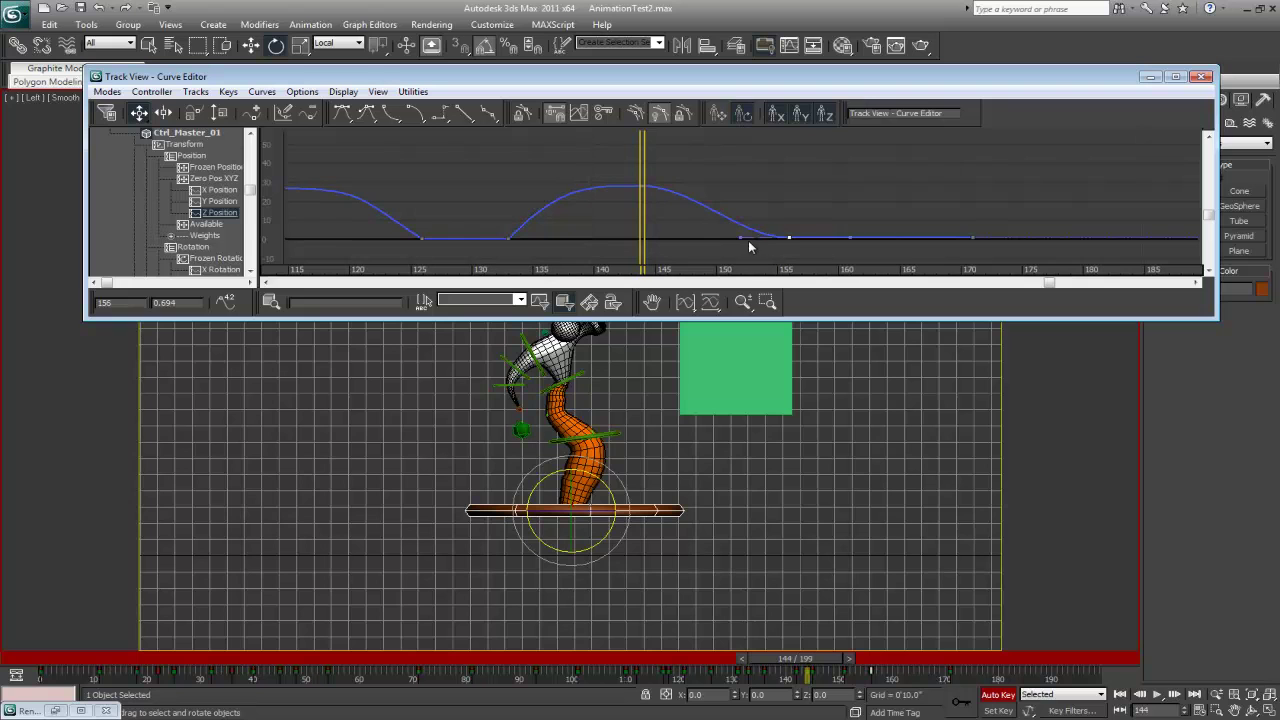
drag(743, 234, 711, 193)
scroll(666, 220, up, 2)
alt+scroll(684, 215, up, 5)
scroll(771, 214, down, 3)
middle_drag(732, 217, 549, 213)
middle_drag(819, 228, 836, 163)
middle_drag(642, 184, 842, 248)
scroll(738, 181, down, 1)
Step: Move the Z Position peak key to frame 144, adjust the takeoff tangent at frame 133 and lengthen the peak's incoming tangent
click(670, 151)
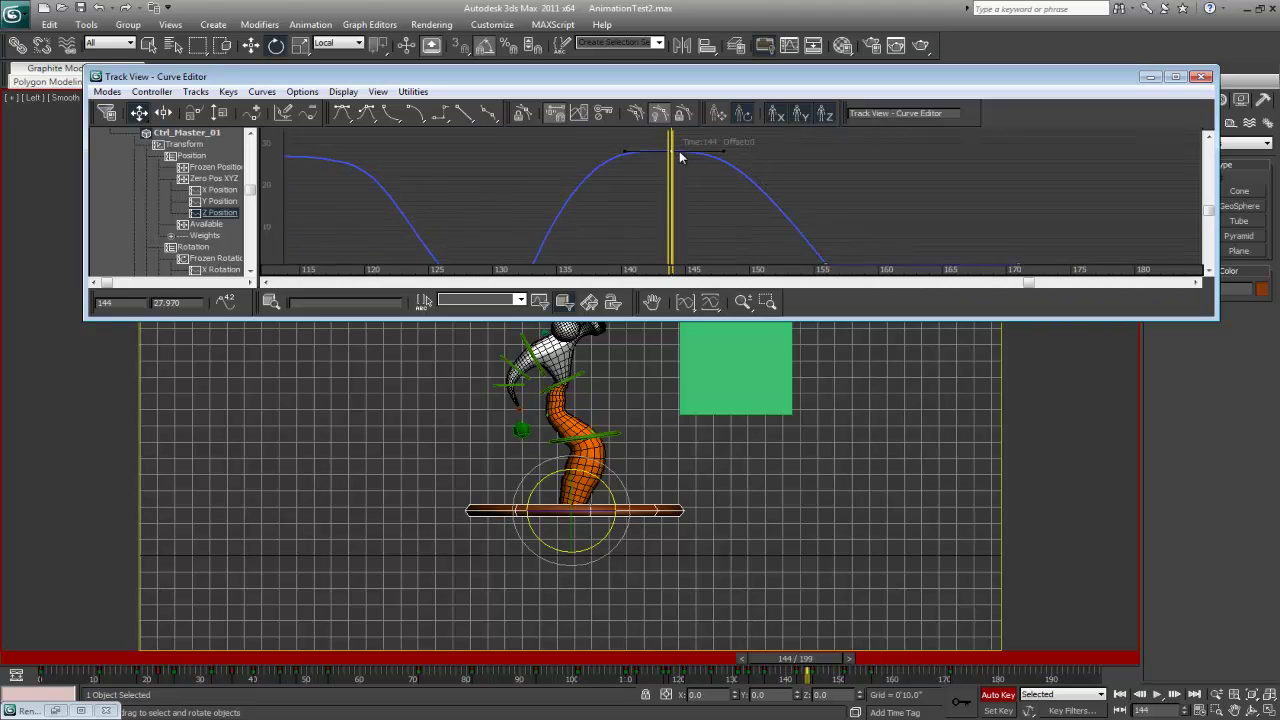
middle_drag(673, 152, 684, 141)
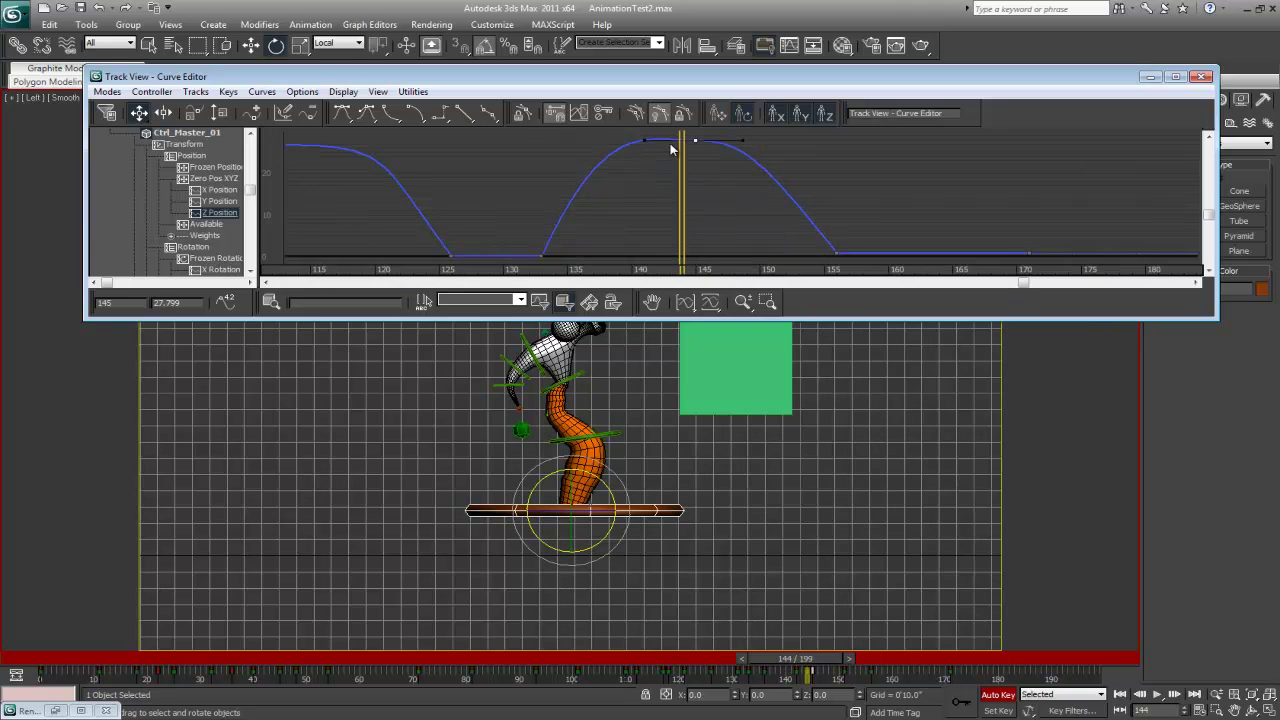
click(540, 256)
scroll(600, 170, down, 1)
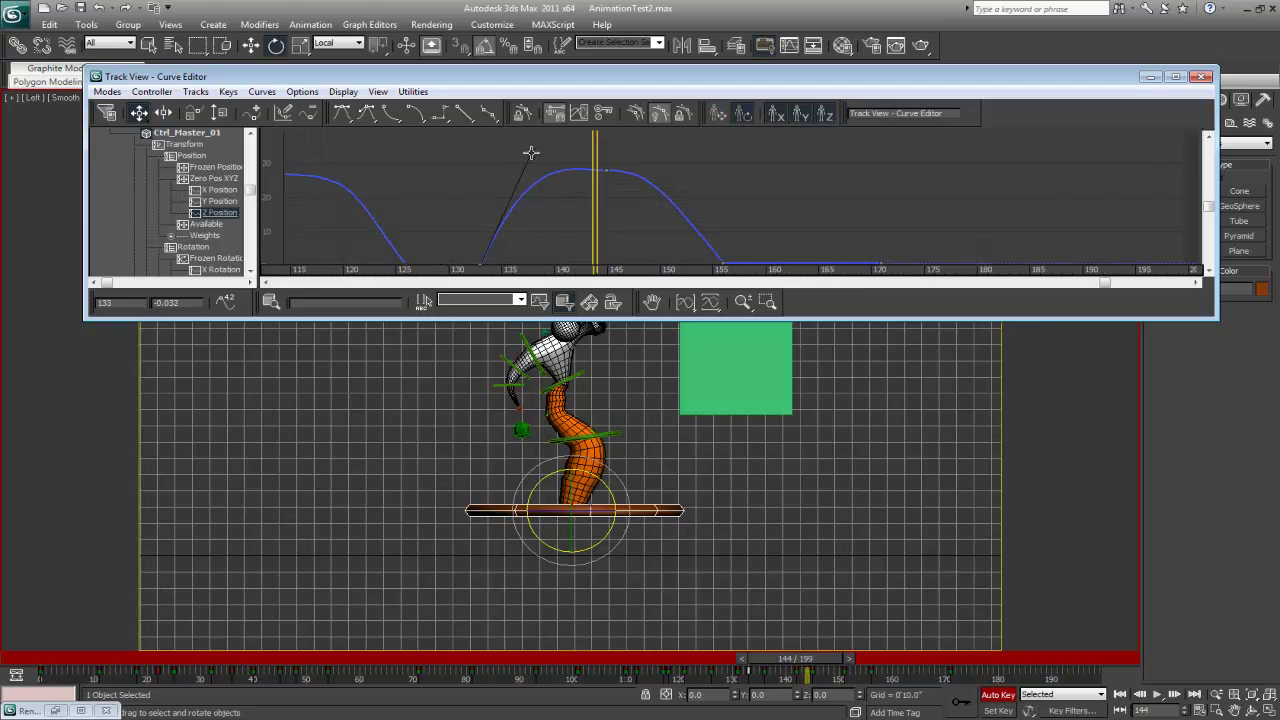
drag(531, 156, 677, 177)
click(605, 170)
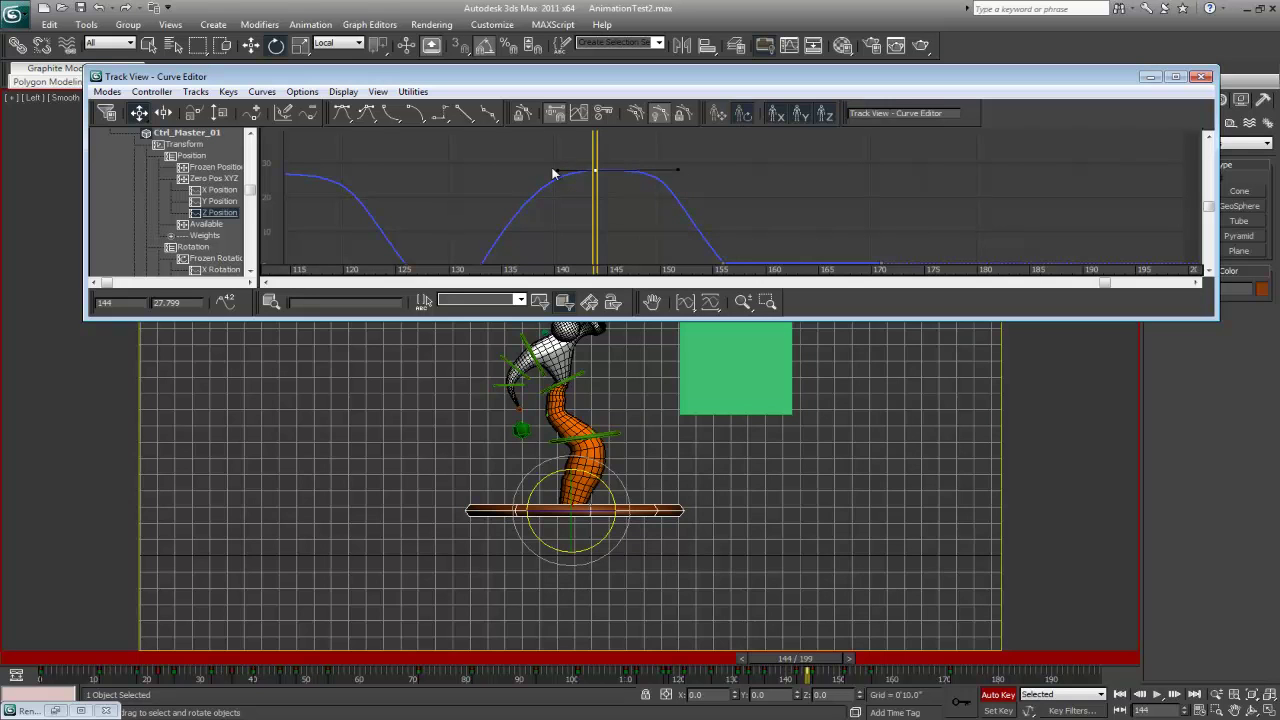
drag(559, 170, 528, 171)
Step: On Ctrl_Master_01's Y Position curve, delete the keys at frames 142 and 145
click(221, 200)
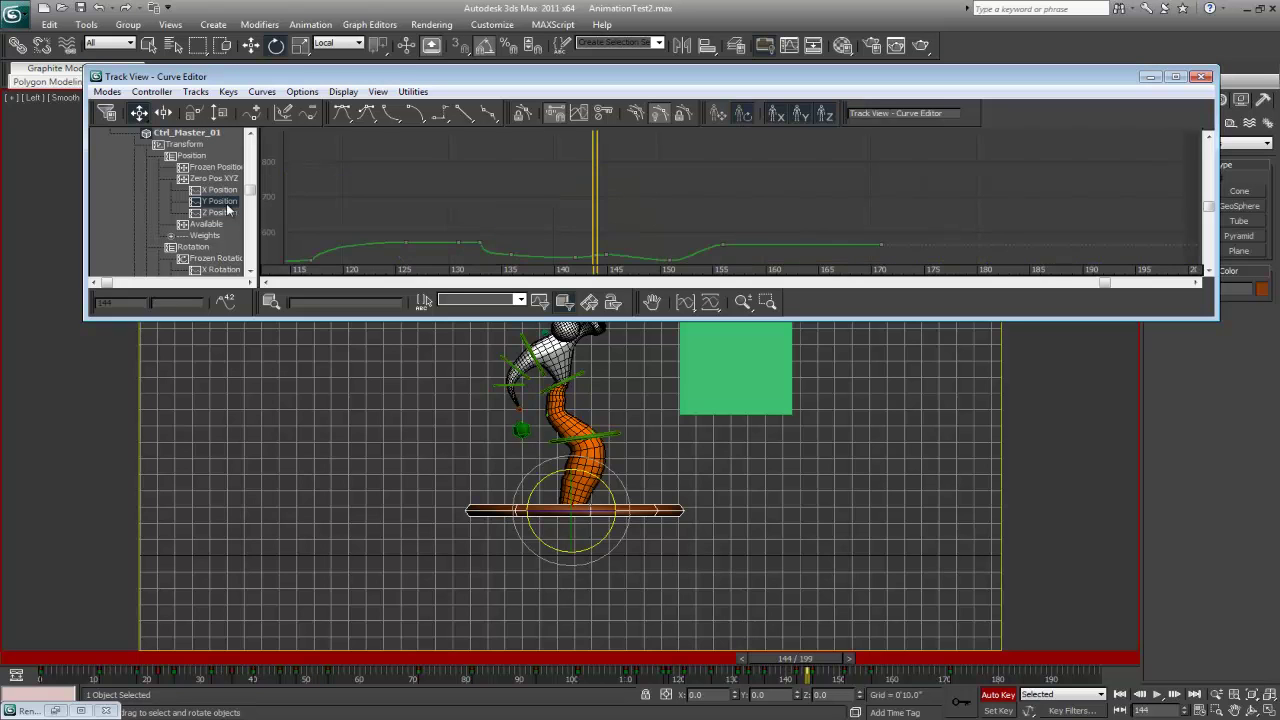
middle_drag(615, 240, 595, 310)
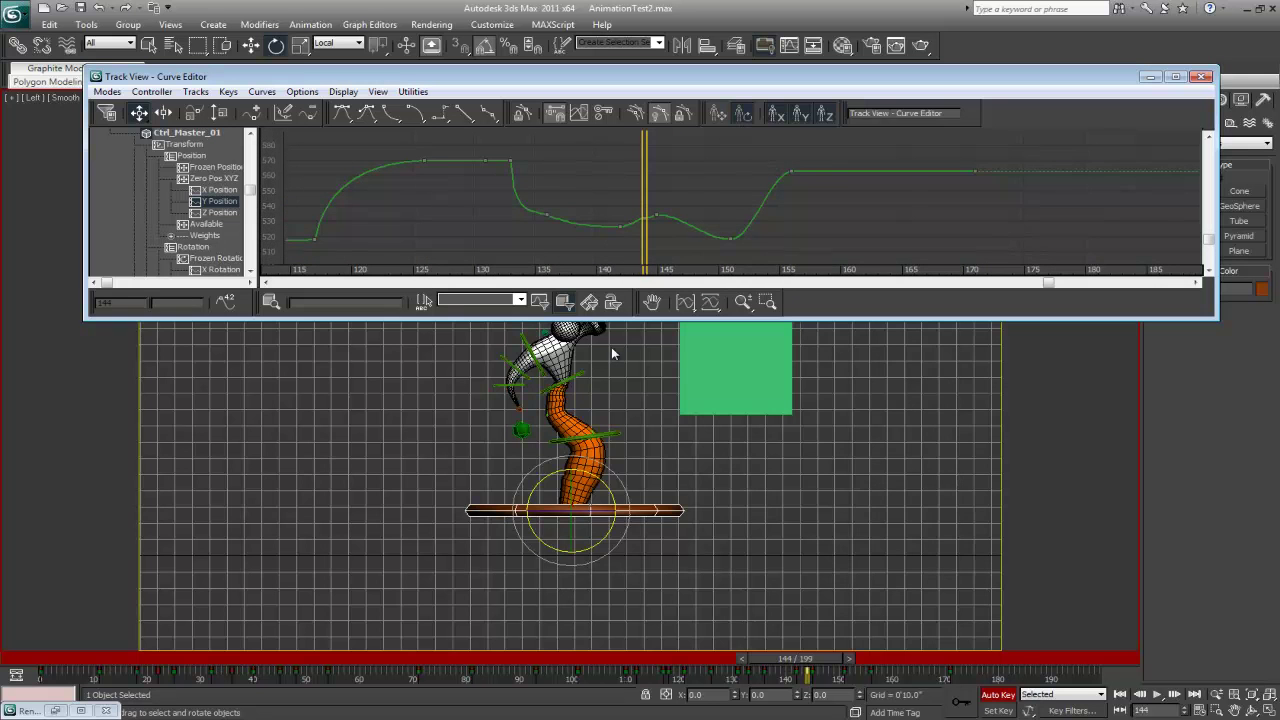
drag(793, 660, 790, 688)
key(e)
drag(517, 194, 634, 246)
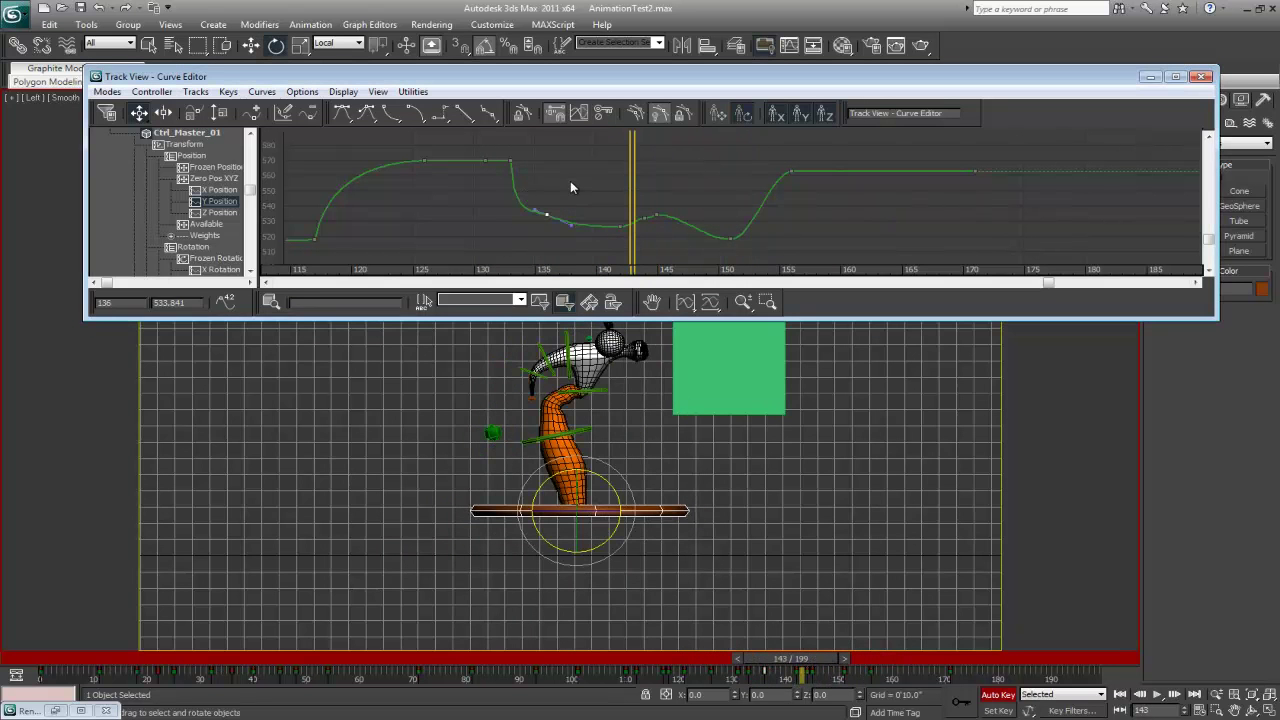
key(Delete)
Step: Move the Y Position key at frame 136 to frame 137, value 529.158, and soften the outgoing tangent at frame 133
drag(793, 662, 744, 679)
key(e)
mouse_move(545, 214)
mouse_down()
mouse_move(566, 241)
mouse_move(559, 220)
mouse_up()
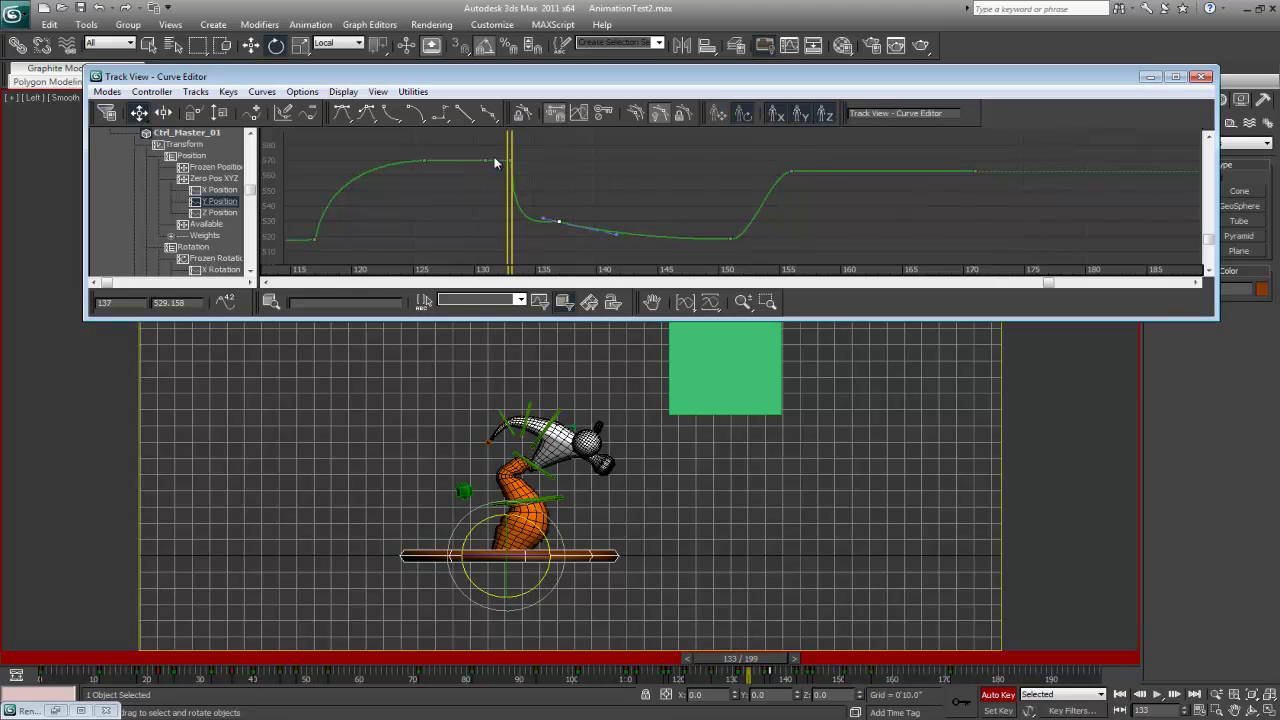
scroll(533, 209, up, 4)
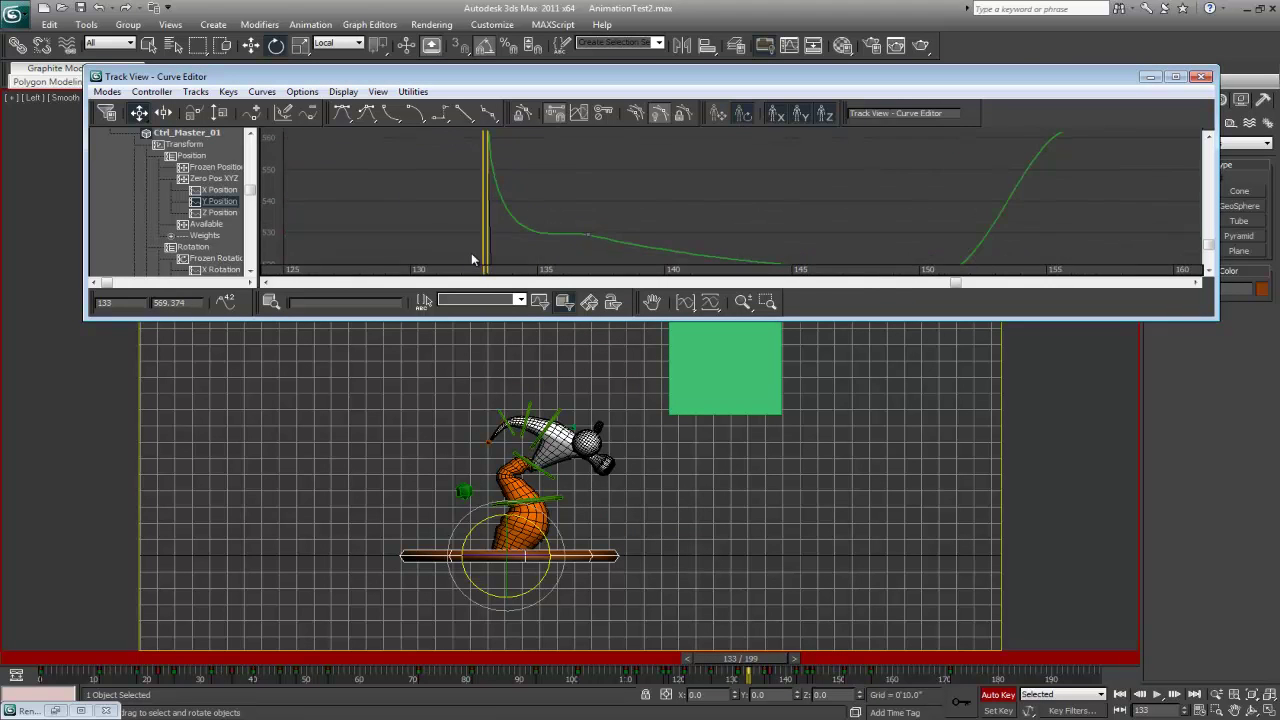
drag(492, 258, 516, 238)
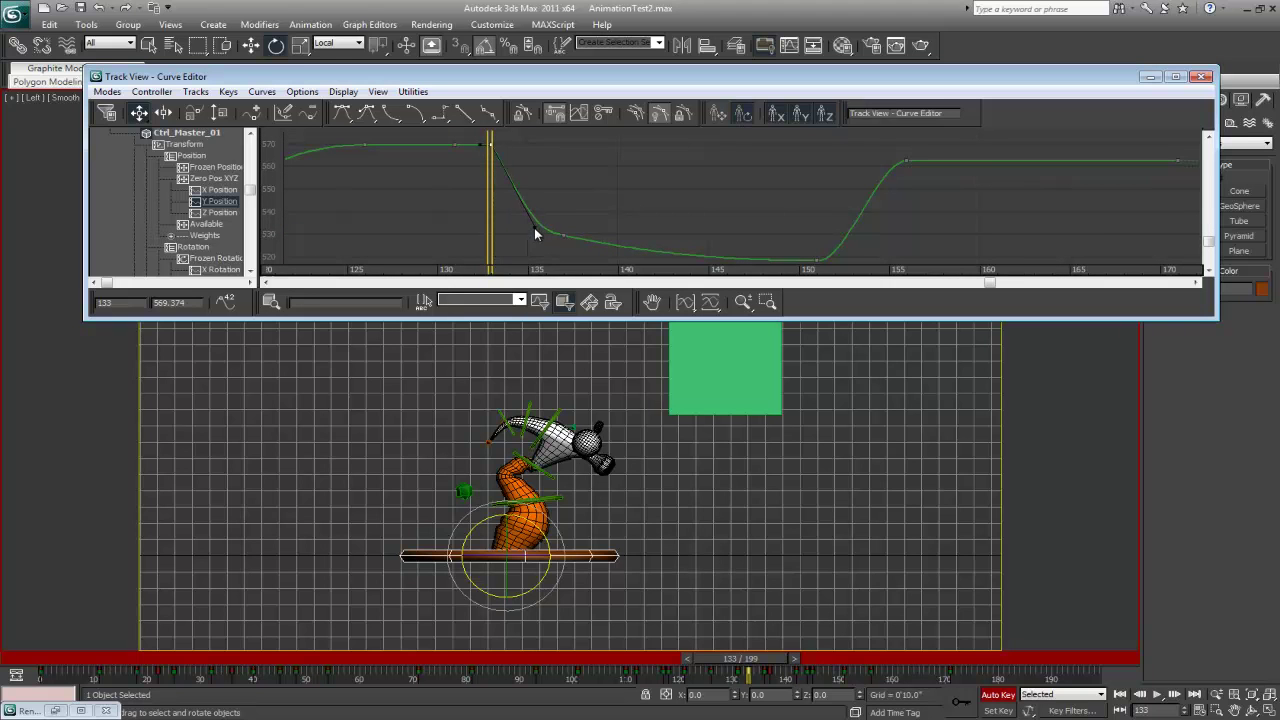
Step: Set a key for Ctrl_Master_01 at frame 141 and delete its Y Position key at frame 137
click(563, 235)
drag(752, 665, 793, 670)
key(e)
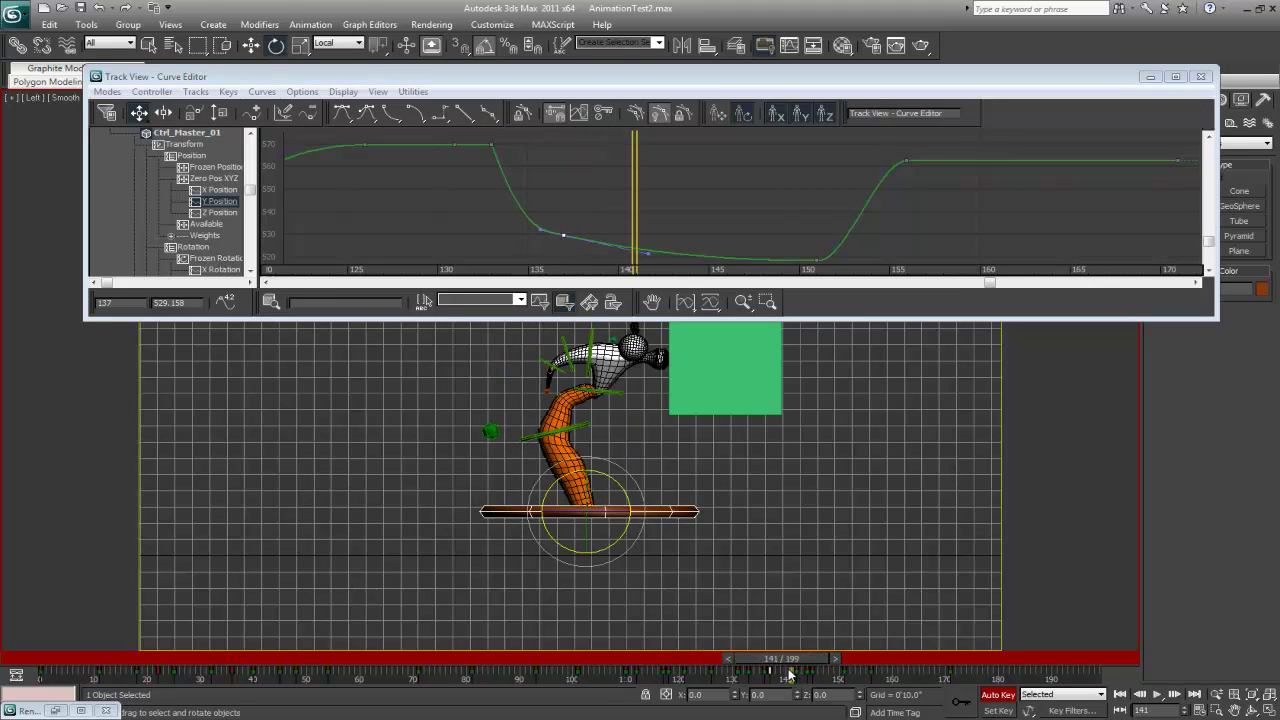
click(962, 704)
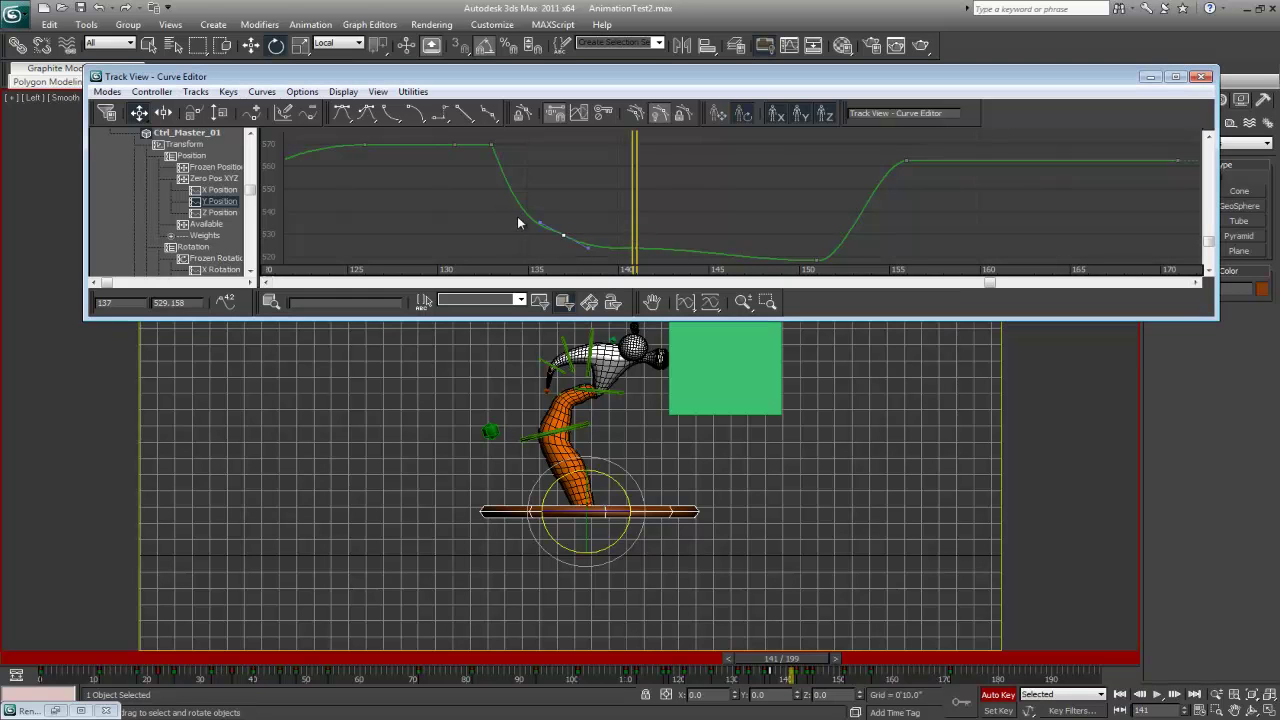
key(Delete)
Step: Reshape the Y Position tangents at frames 133 and 141 into a smooth descent without a dip before frame 141
click(636, 247)
middle_drag(595, 238, 542, 159)
click(529, 162)
scroll(590, 226, down, 3)
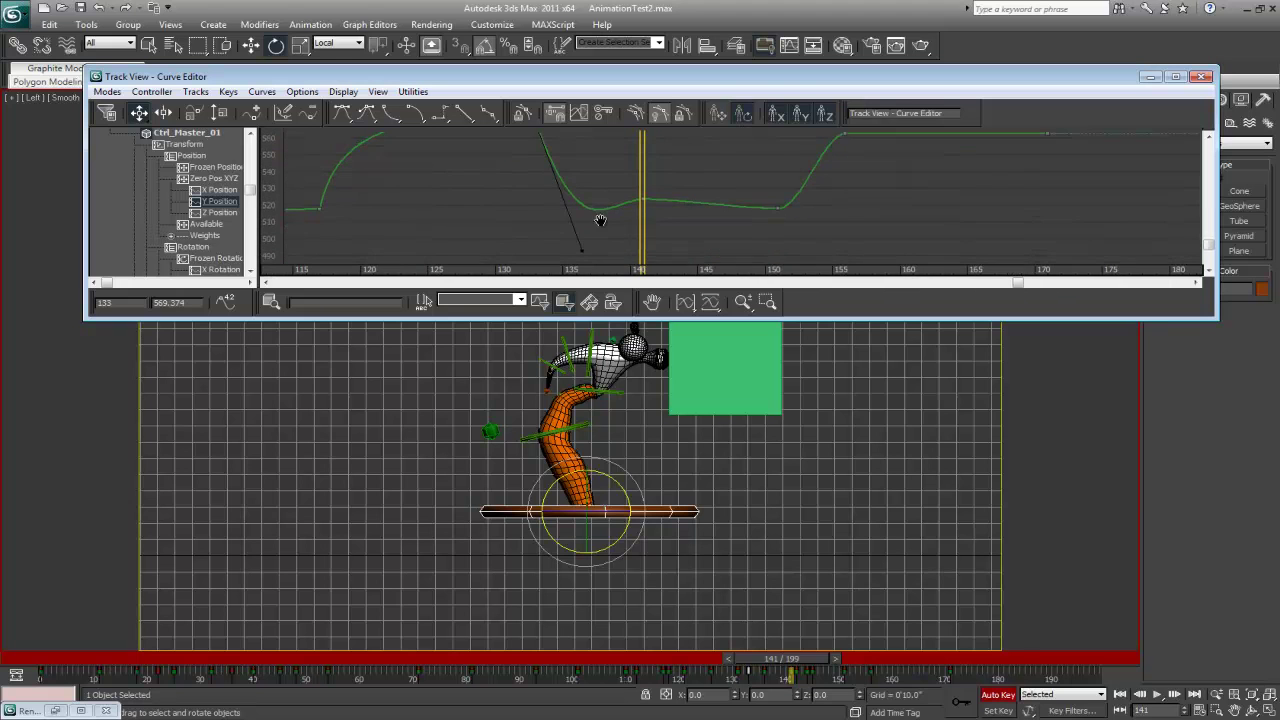
mouse_move(584, 212)
mouse_down()
mouse_move(588, 173)
mouse_move(662, 213)
mouse_move(598, 200)
mouse_up()
scroll(627, 185, up, 1)
scroll(633, 221, up, 3)
middle_drag(743, 206, 714, 231)
scroll(723, 226, down, 1)
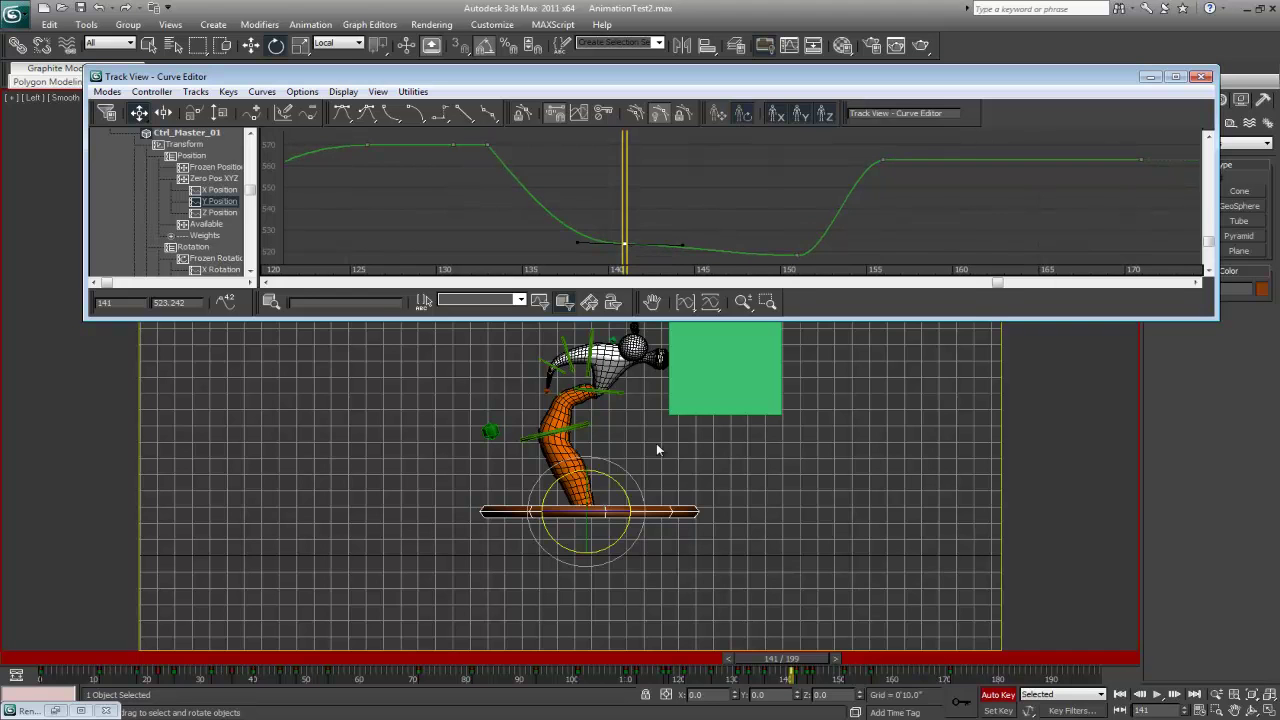
Step: Switch to the Move tool, isolate Ctrl_Master_01's Y Position curve again and examine its shape around frames 141 to 151
click(671, 510)
click(640, 522)
key(w)
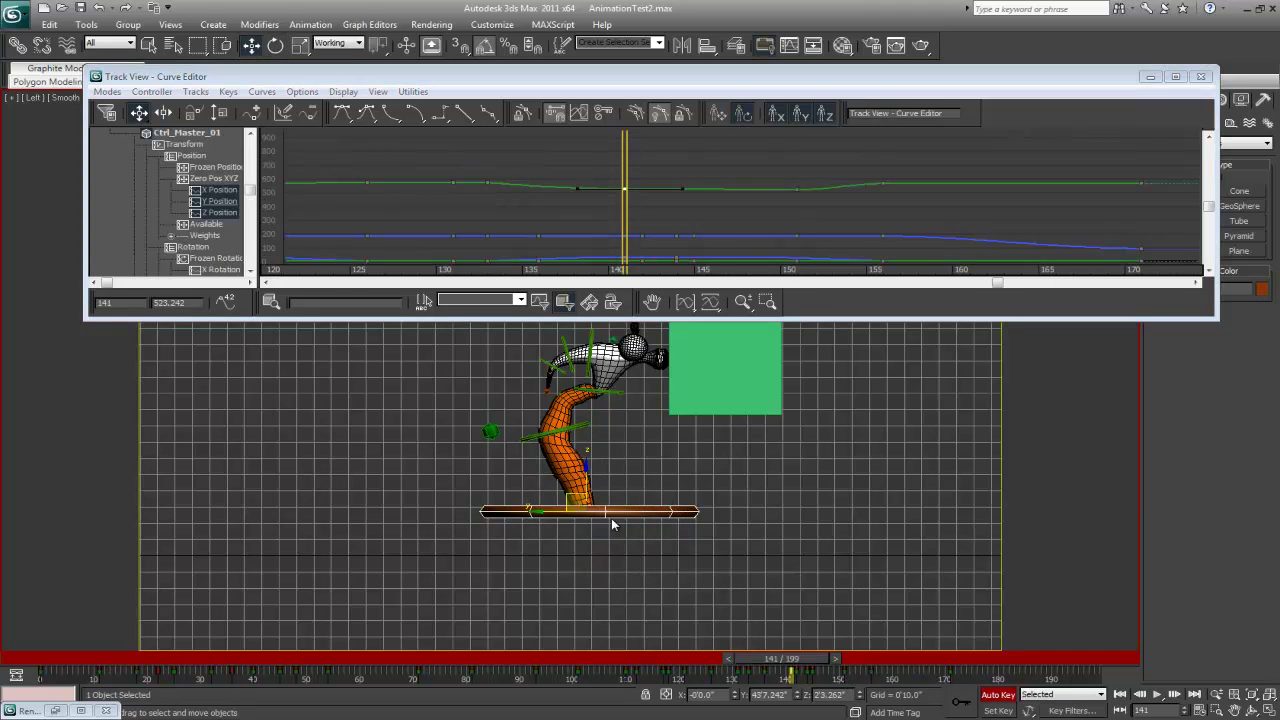
click(208, 203)
scroll(640, 196, up, 2)
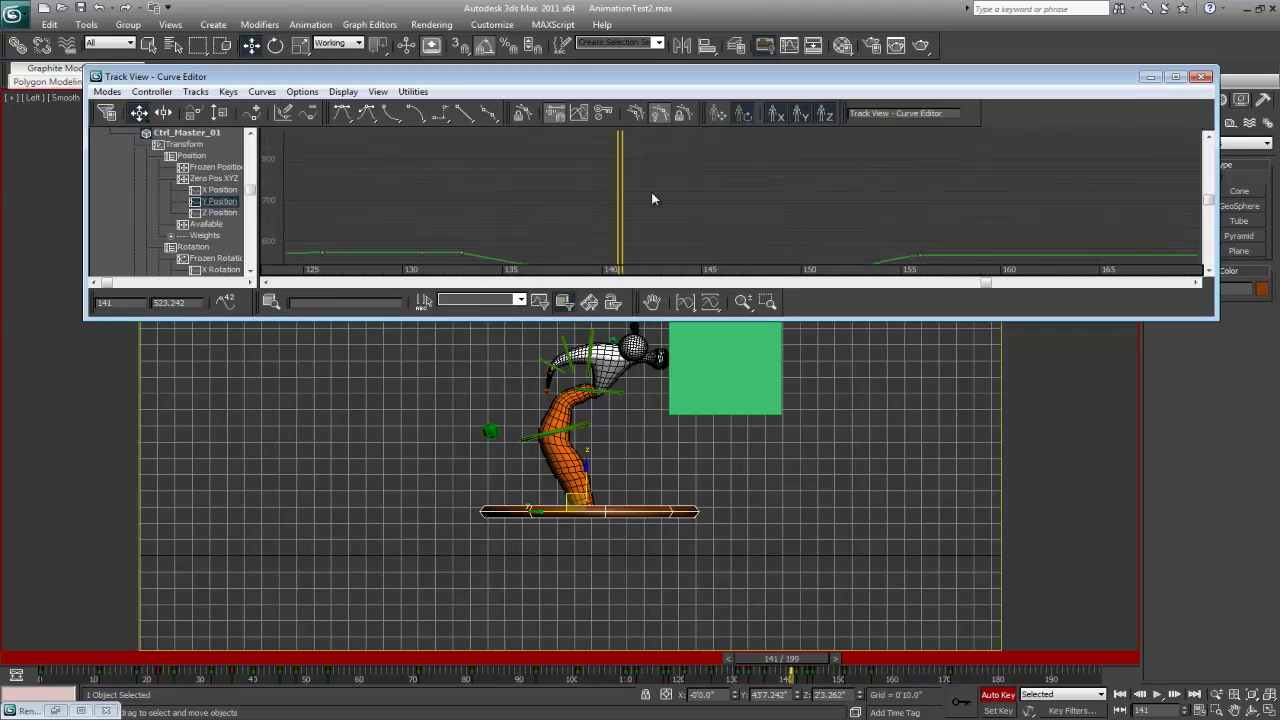
scroll(717, 191, up, 2)
middle_drag(717, 195, 740, 140)
alt+scroll(734, 190, up, 4)
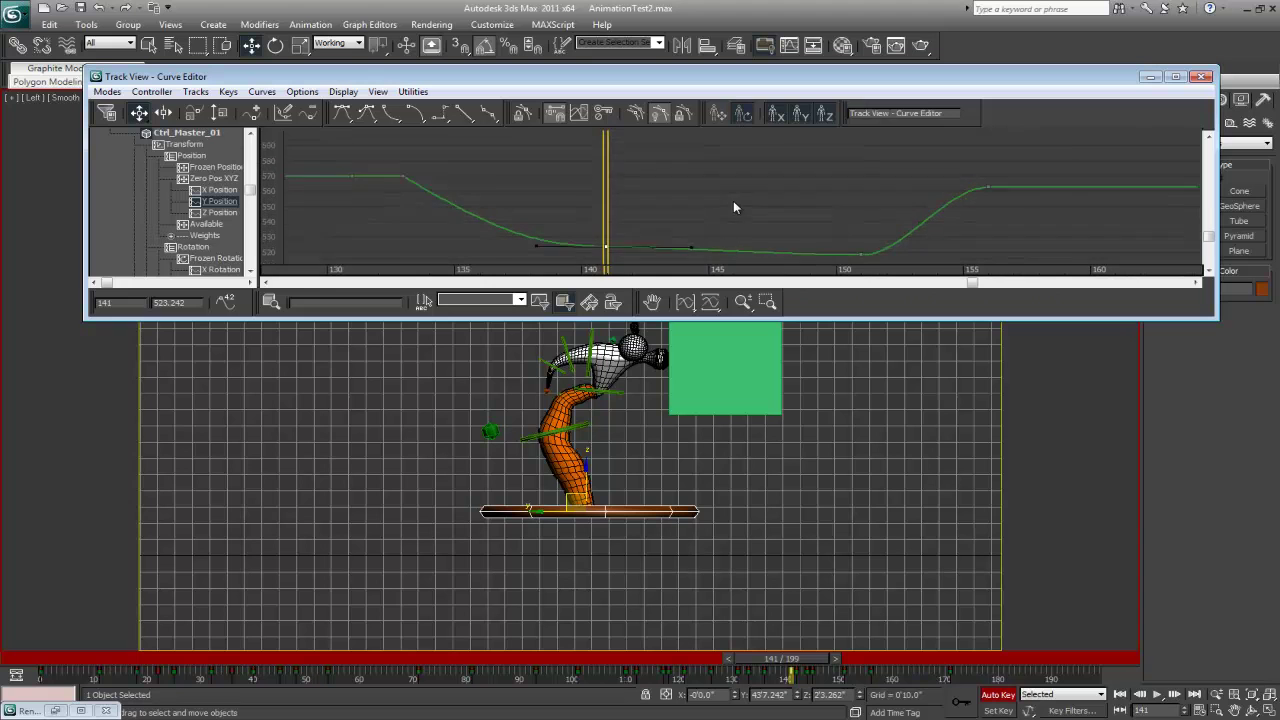
alt+scroll(740, 200, up, 2)
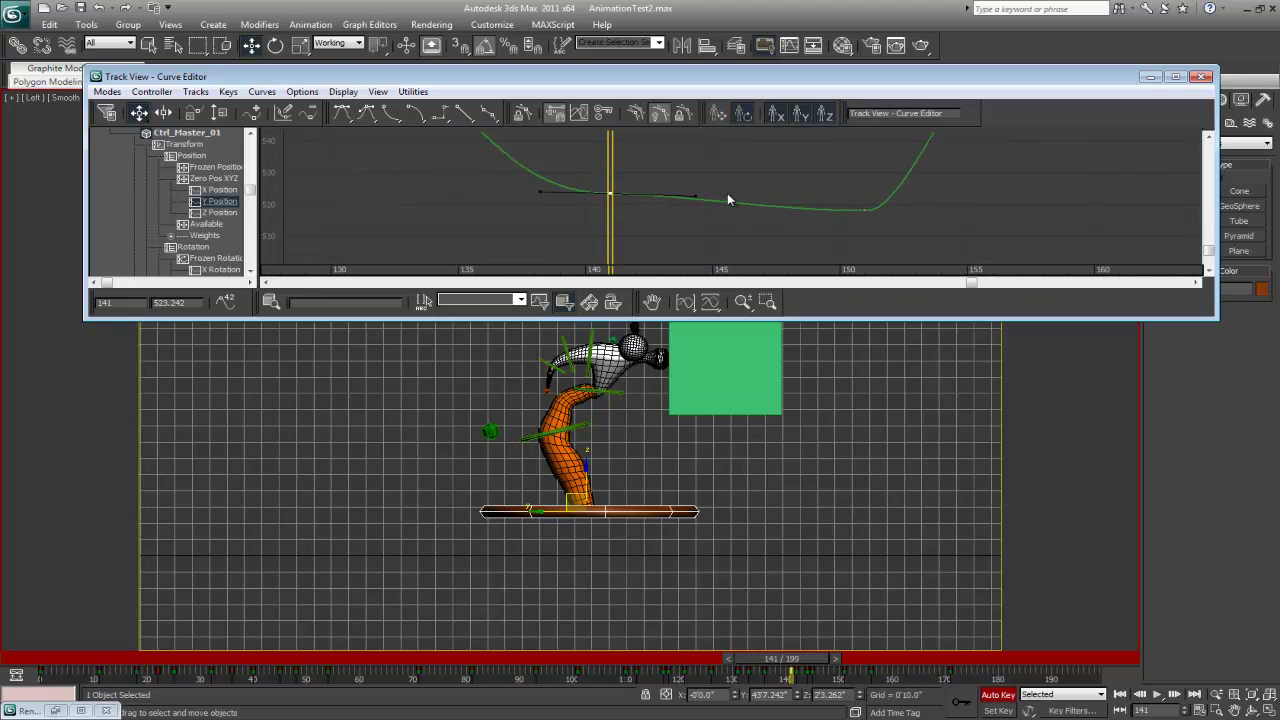
middle_drag(703, 178, 701, 208)
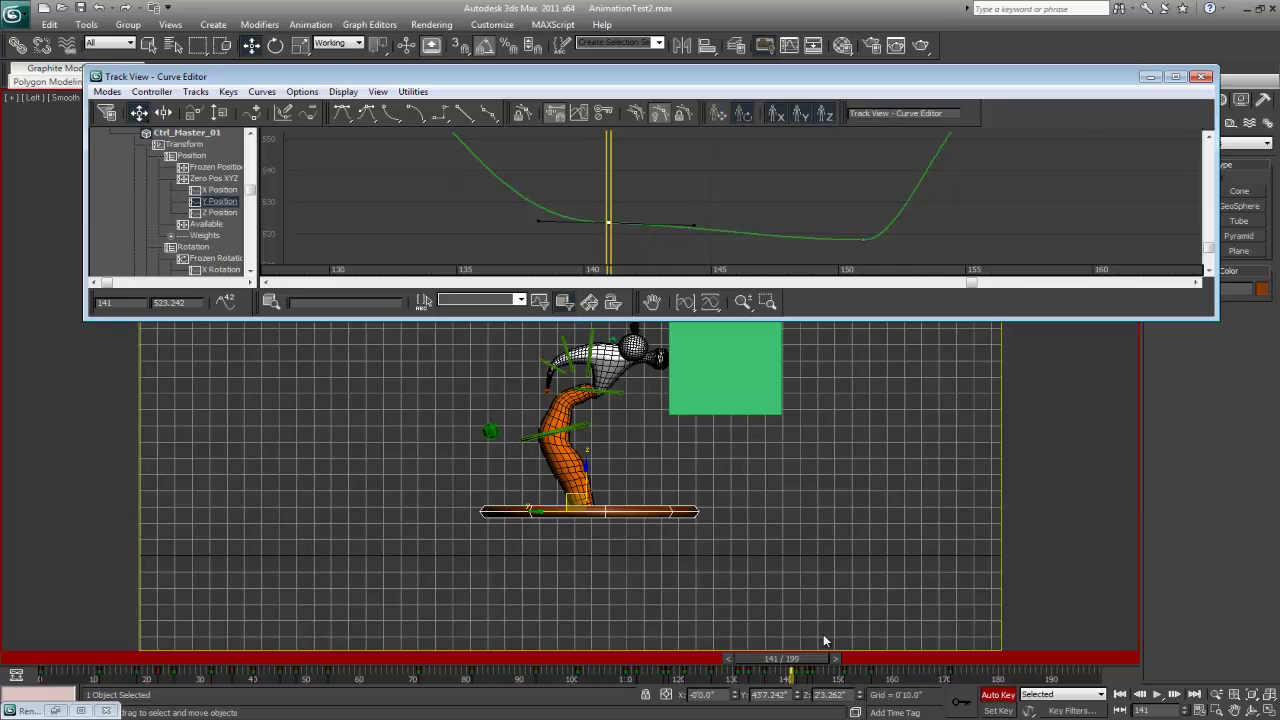
Step: Raise the outgoing Y Position tangent of the frame 141 key into a hump and set a key at frame 144
drag(803, 662, 858, 666)
key(w)
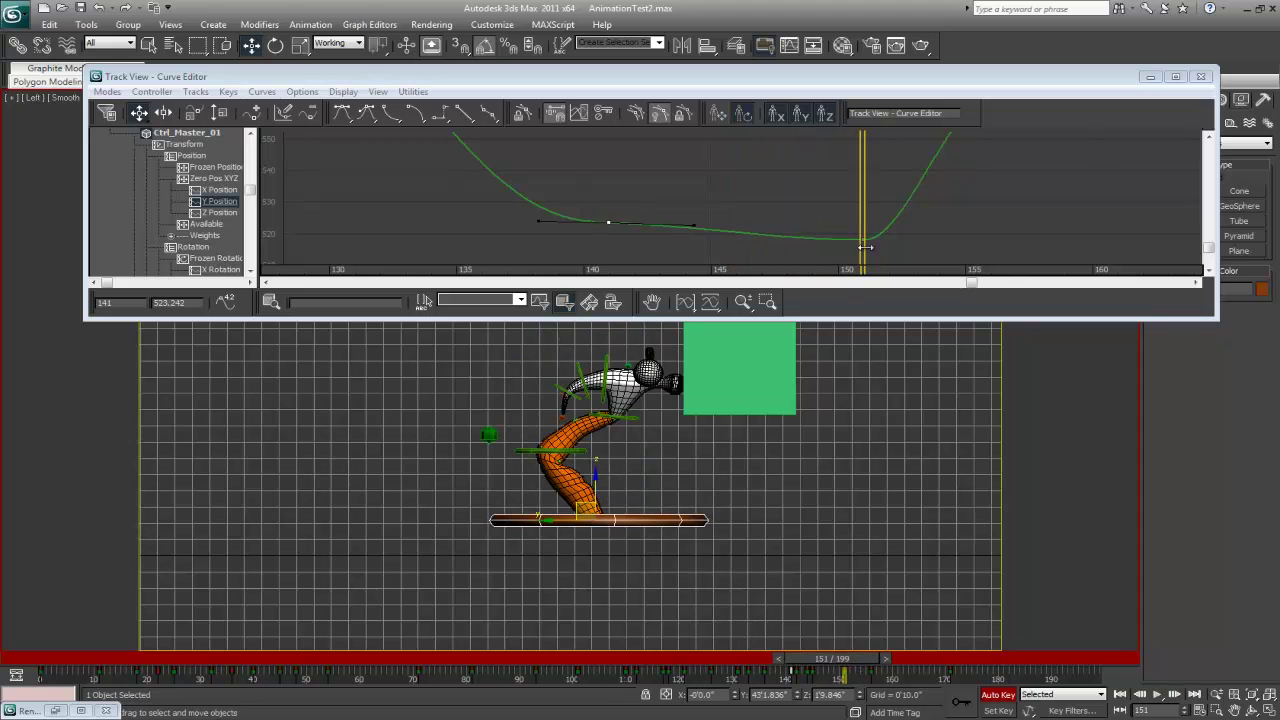
click(660, 182)
drag(574, 194, 713, 132)
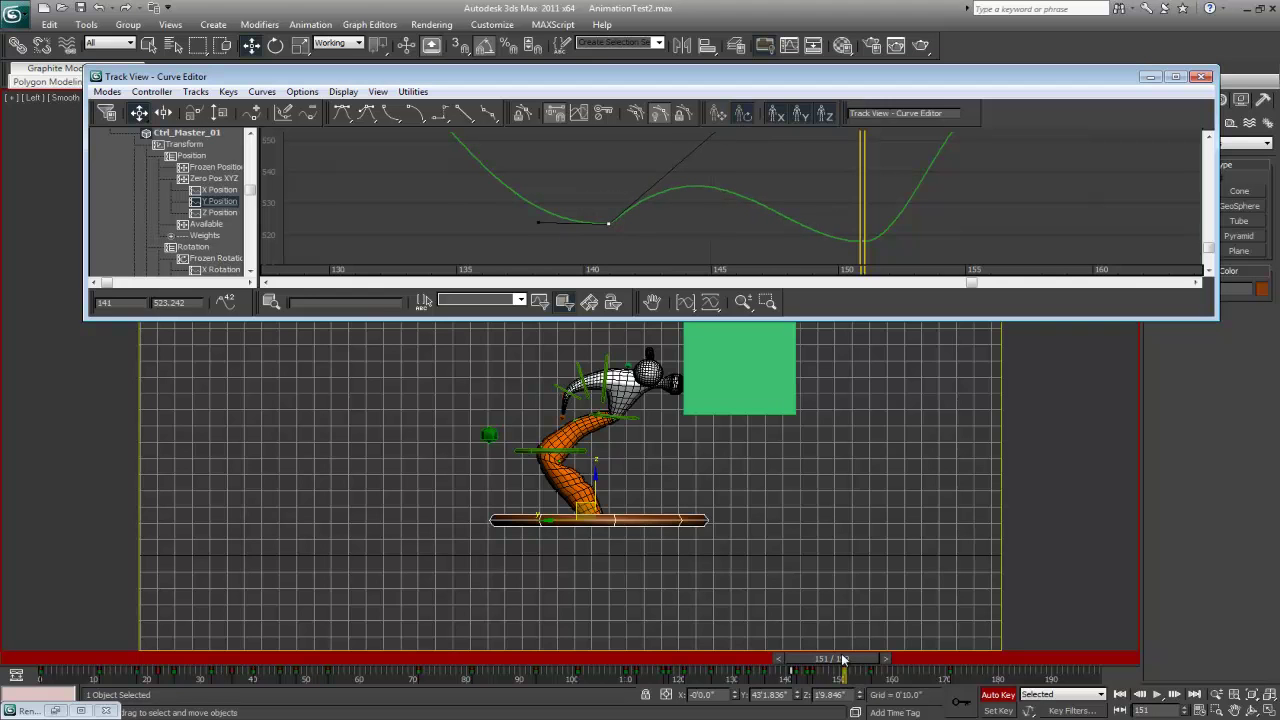
drag(842, 660, 808, 661)
click(957, 704)
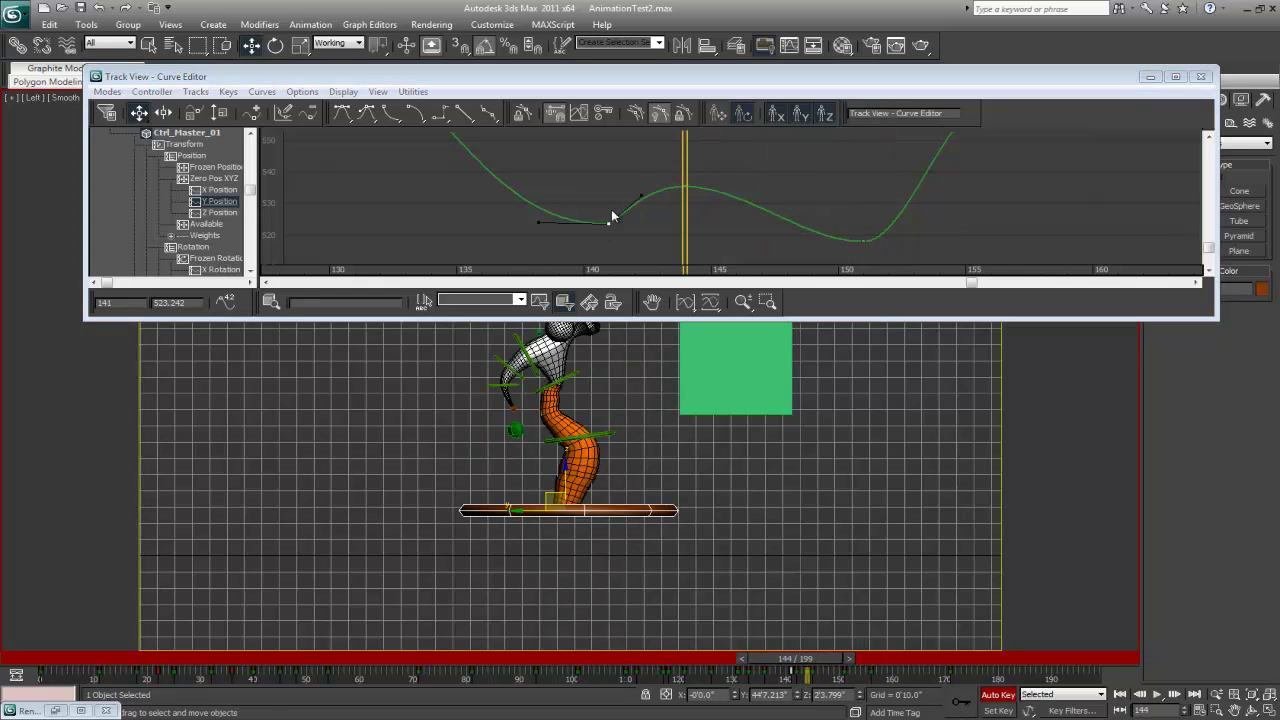
Step: Adjust the Y Position tangents between the keys at frames 141 and 144 to smooth the rise into the hump
click(685, 187)
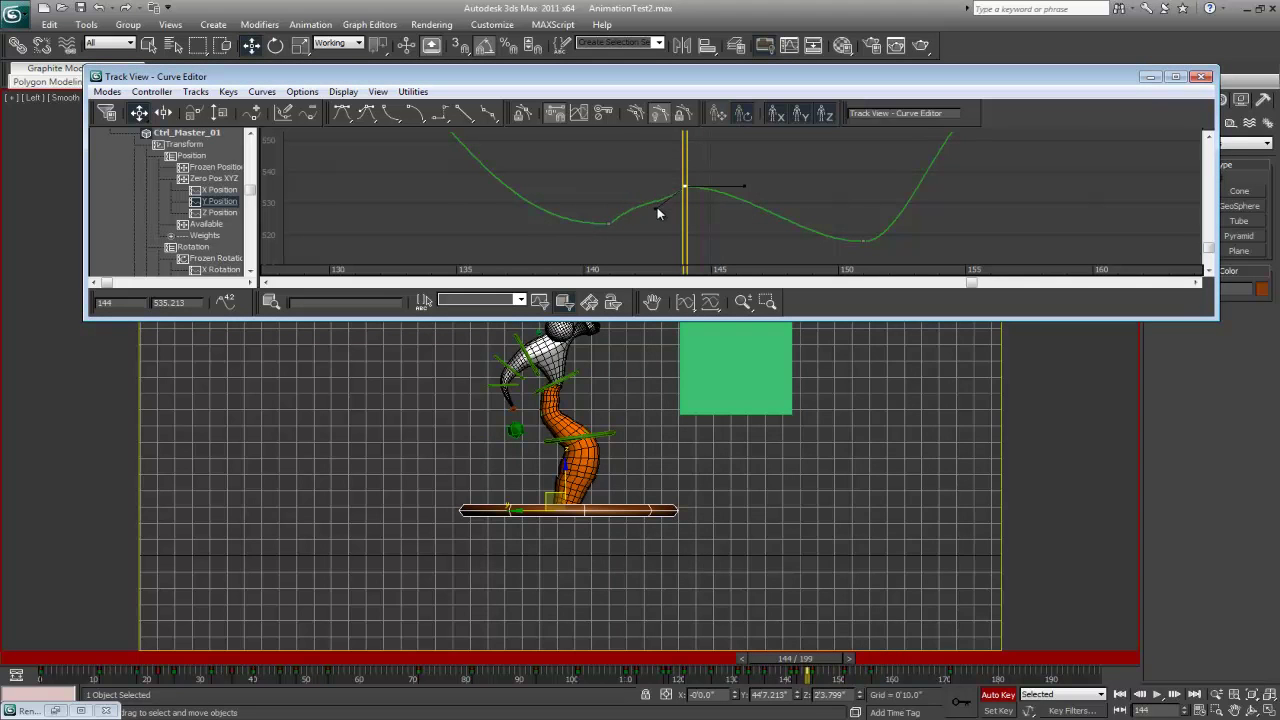
click(608, 222)
drag(639, 197, 655, 207)
click(685, 187)
click(608, 223)
Step: Reshape the Y Position tangents of the keys at frames 151 and 156 for a more direct rise between them
click(862, 240)
drag(668, 161, 891, 203)
scroll(893, 217, down, 1)
scroll(893, 217, down, 1)
middle_drag(894, 216, 820, 215)
drag(831, 141, 879, 183)
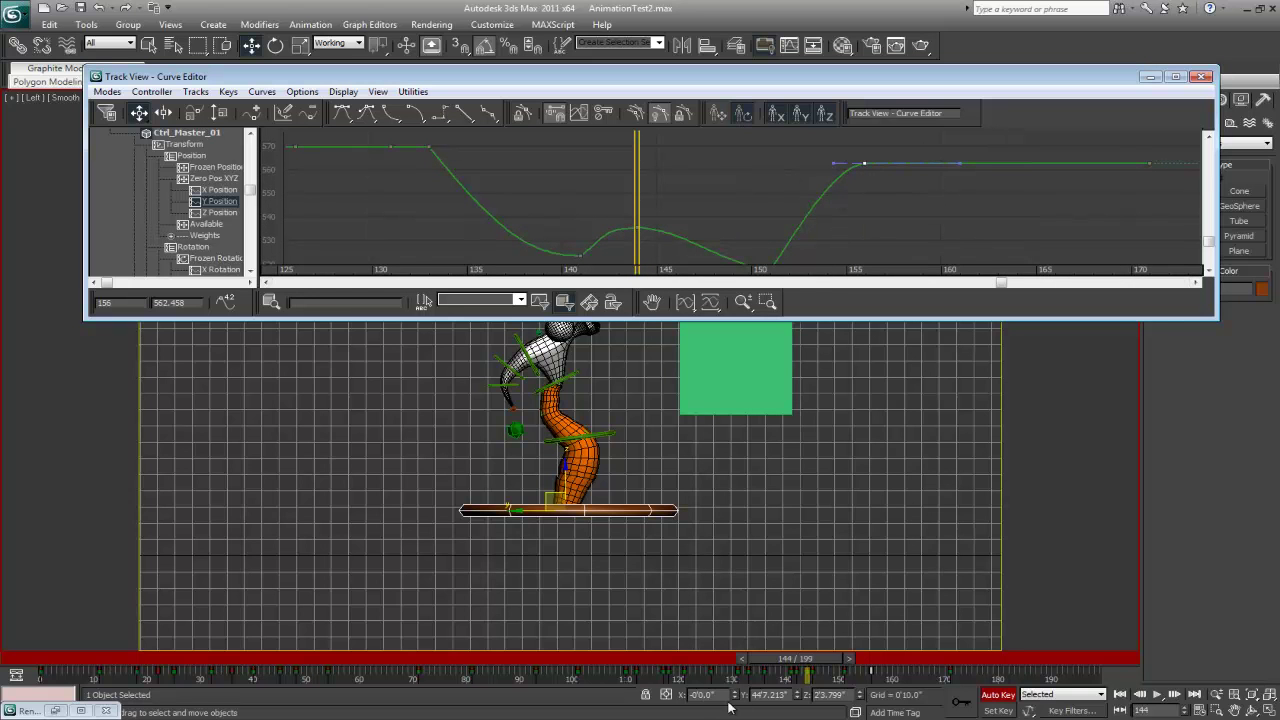
Step: Play back the jump animation from frame 111 to check the motion
drag(798, 668, 628, 668)
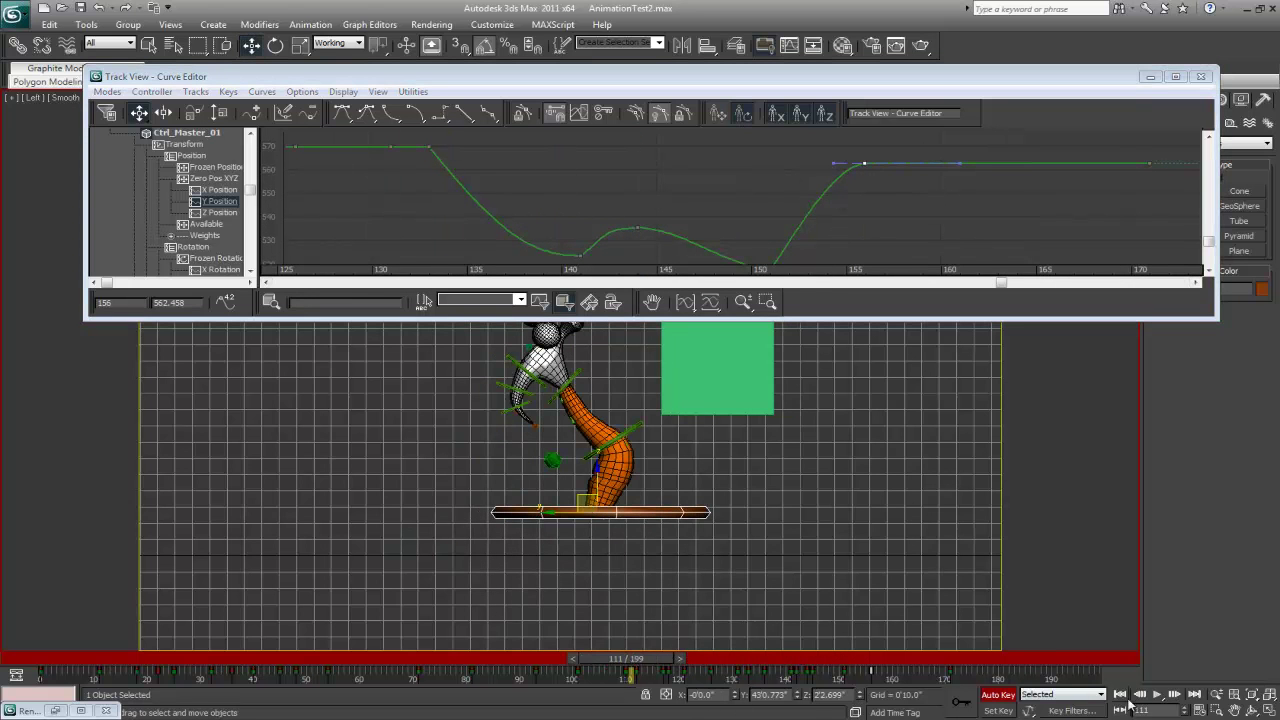
click(1158, 695)
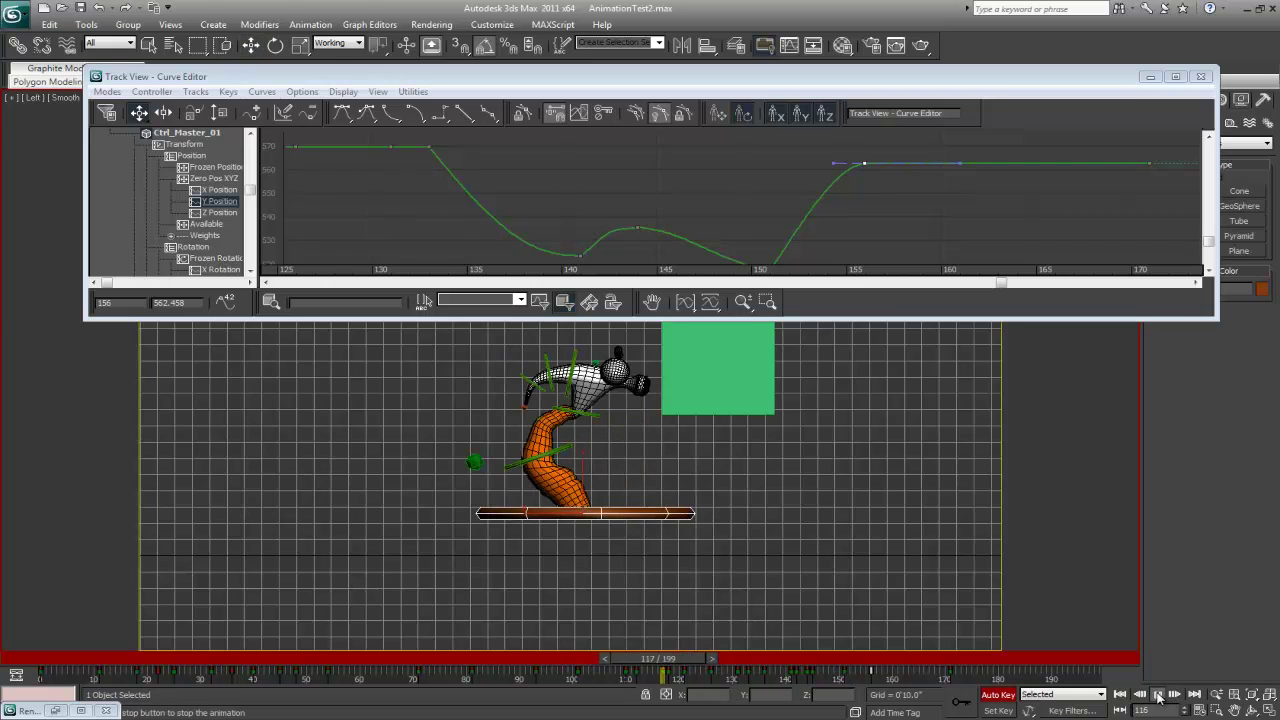
click(1158, 695)
Step: Make the outgoing Y Position tangent of the frame 151 key almost vertical and play back the animation
drag(918, 668, 825, 660)
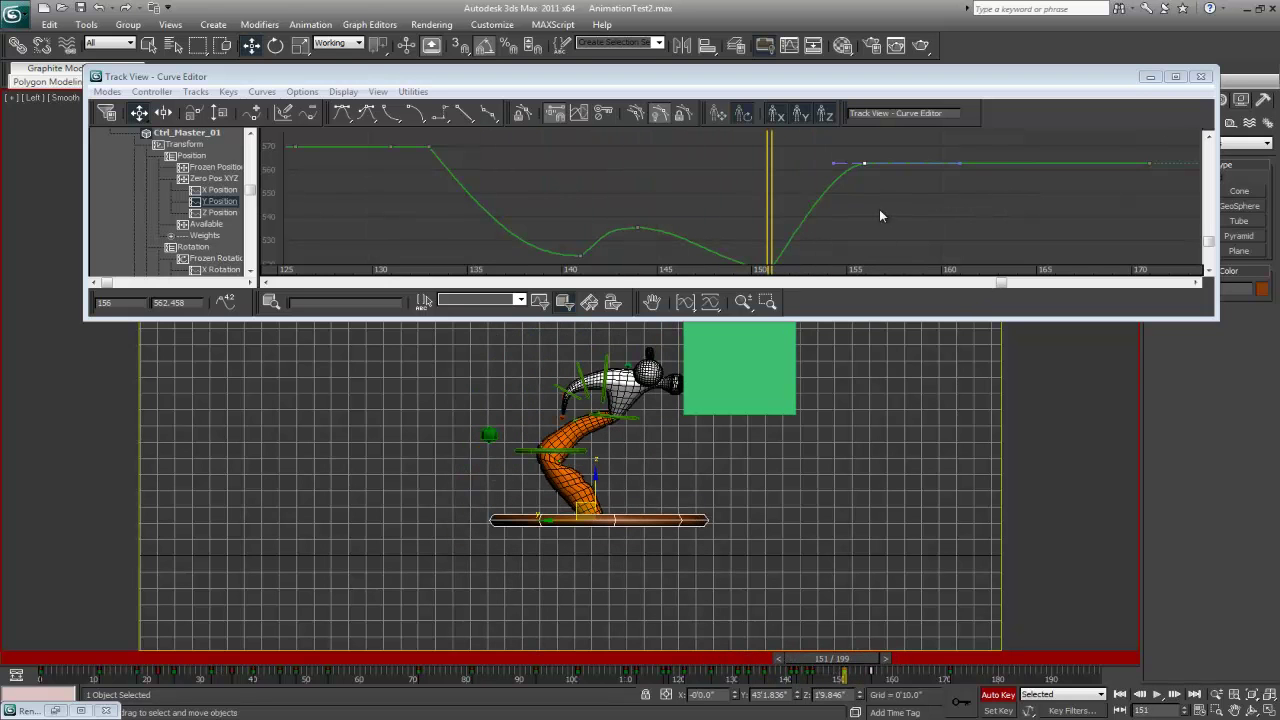
middle_drag(880, 209, 878, 171)
scroll(878, 171, up, 3)
scroll(775, 231, down, 2)
drag(767, 263, 763, 220)
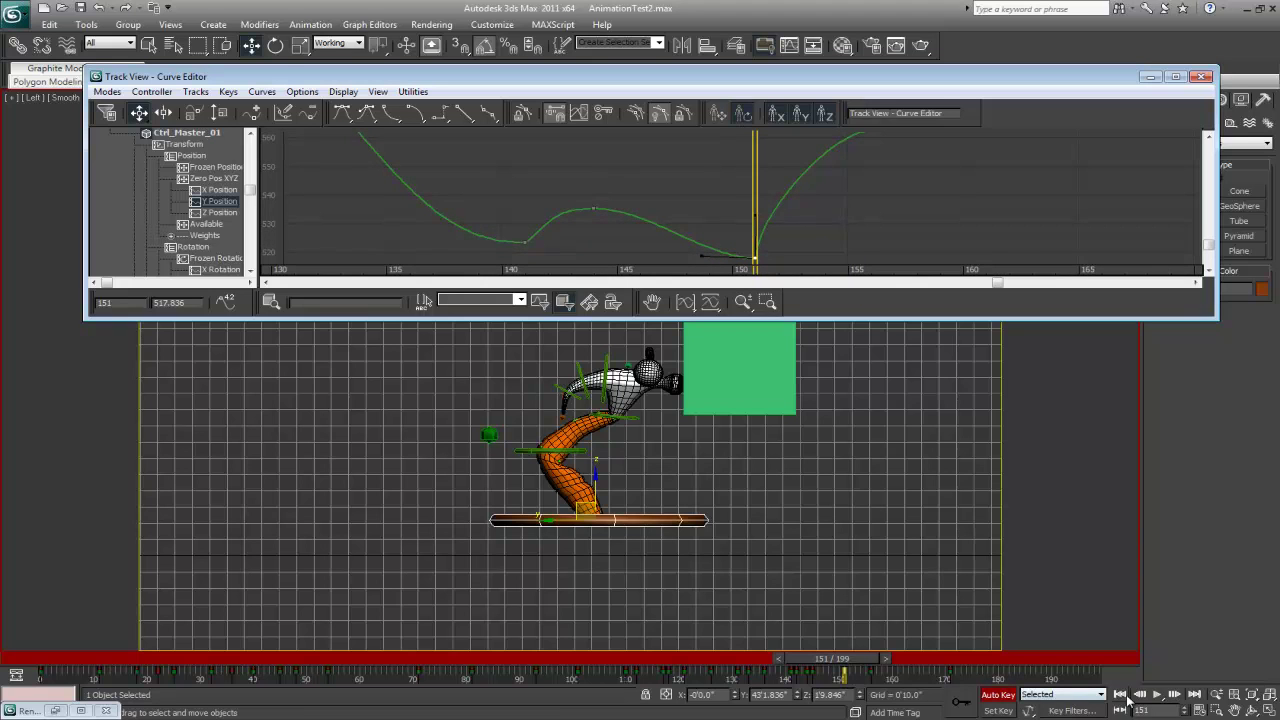
click(1157, 695)
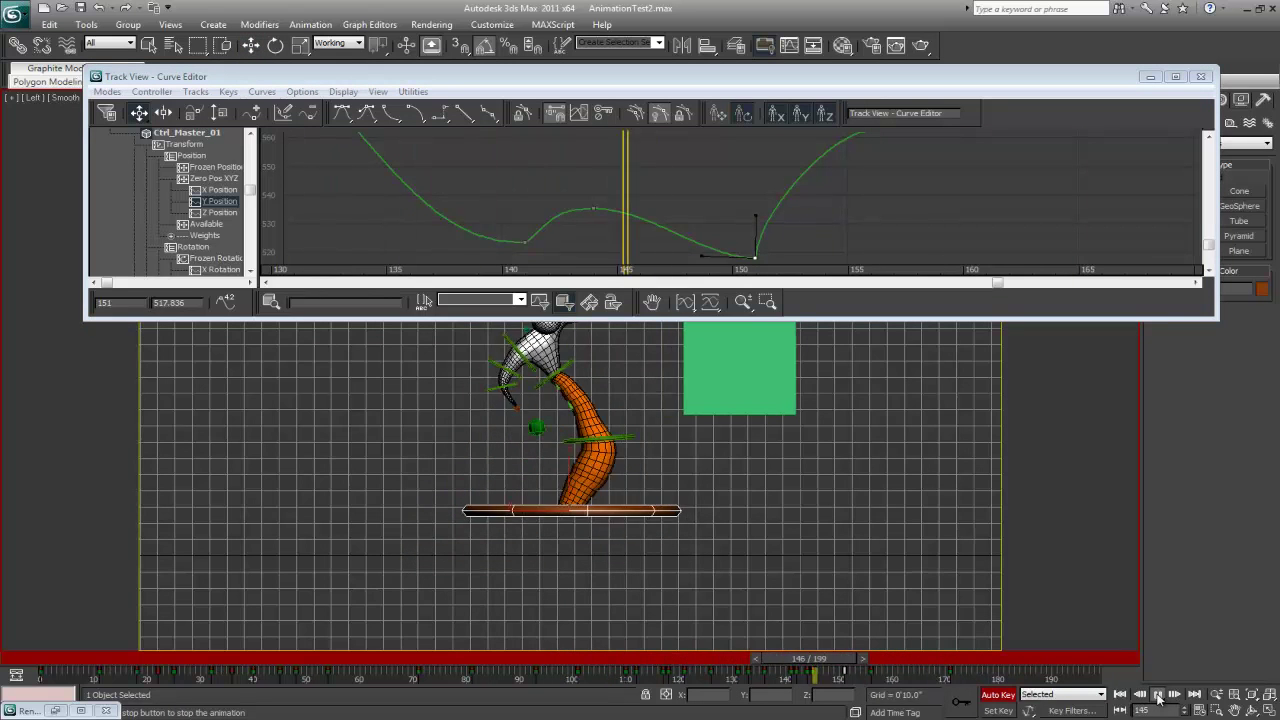
Step: Stop playback and move Ctrl_Master_01's Y Position key from frame 144 to frame 146 to extend the hump
click(1157, 695)
mouse_move(914, 660)
mouse_down()
mouse_move(766, 662)
mouse_move(850, 665)
mouse_move(814, 667)
mouse_move(822, 659)
mouse_up()
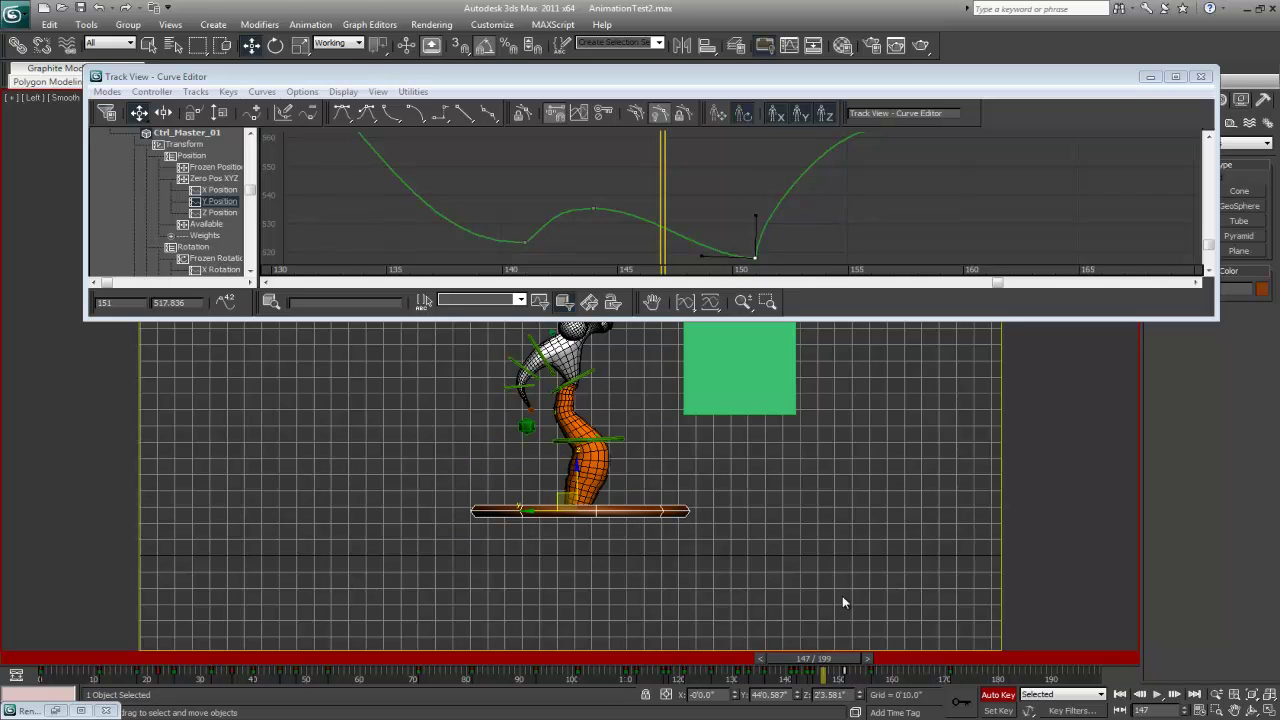
middle_drag(607, 219, 622, 188)
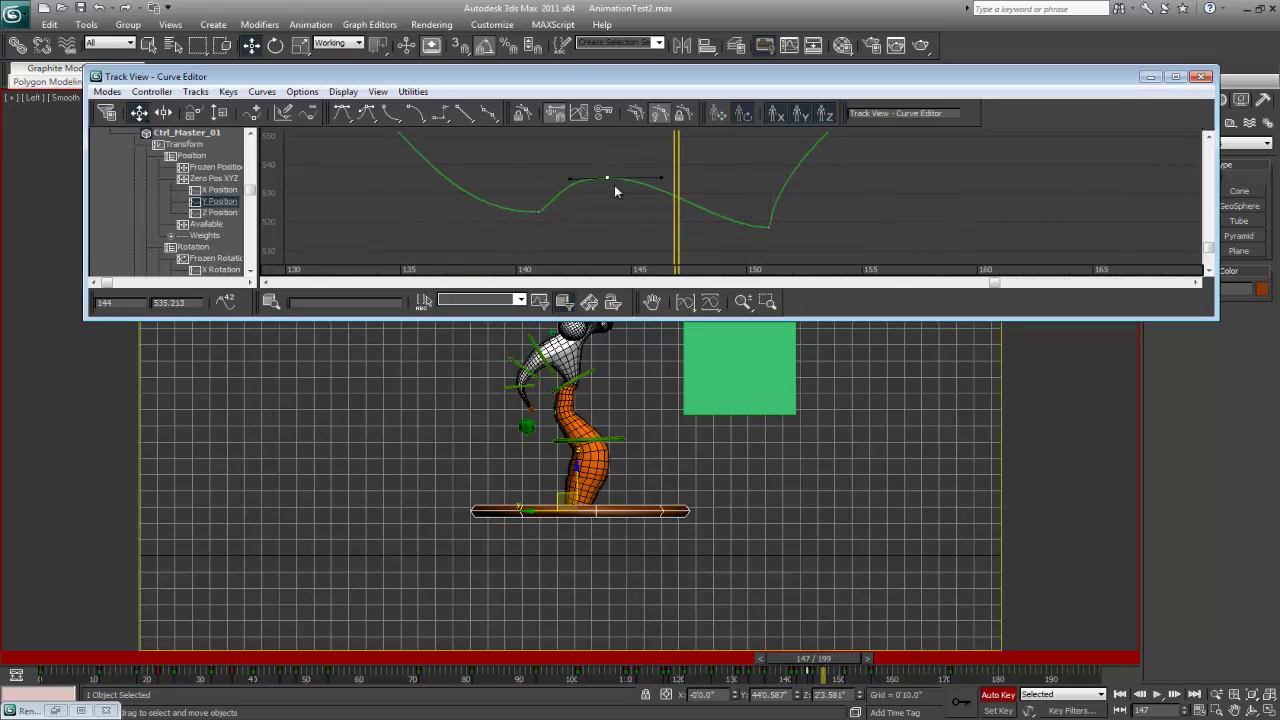
drag(652, 181, 652, 180)
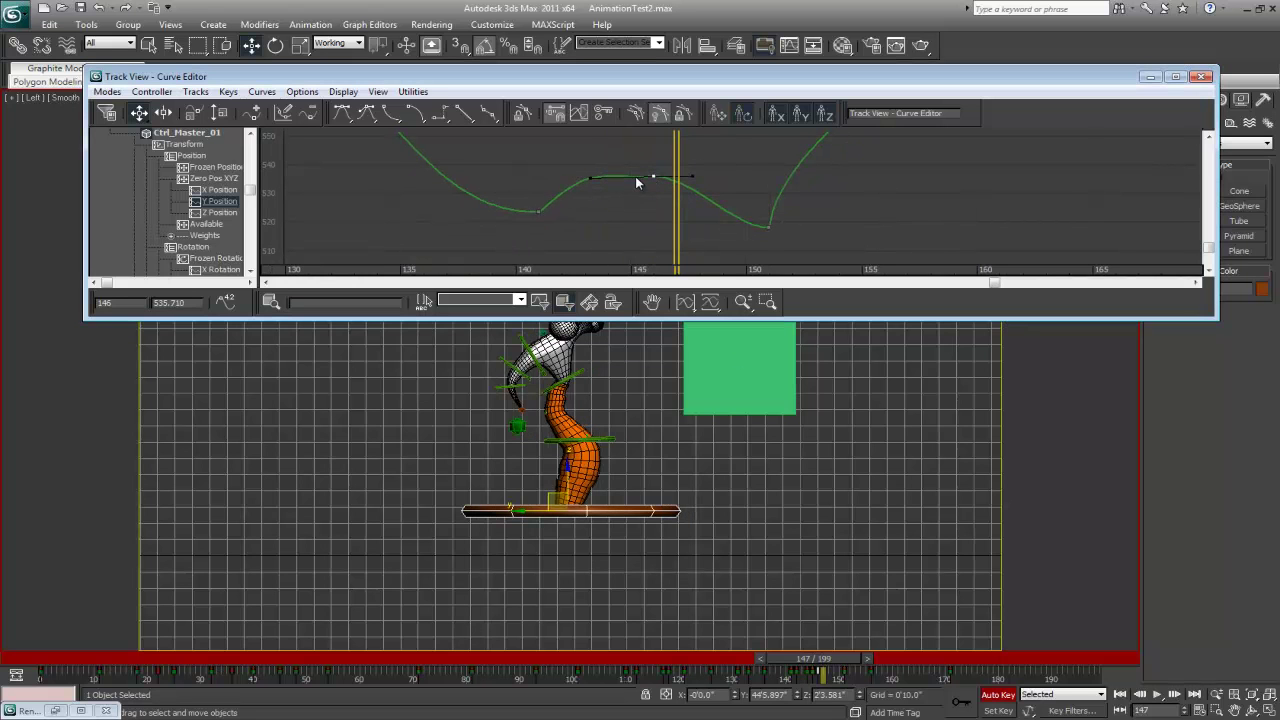
Step: Play back the jump animation from frame 100 and scrub back to frame 141 to check the motion
mouse_move(794, 668)
mouse_down()
mouse_move(729, 664)
mouse_move(789, 656)
mouse_move(867, 670)
mouse_move(782, 681)
mouse_move(566, 649)
mouse_up()
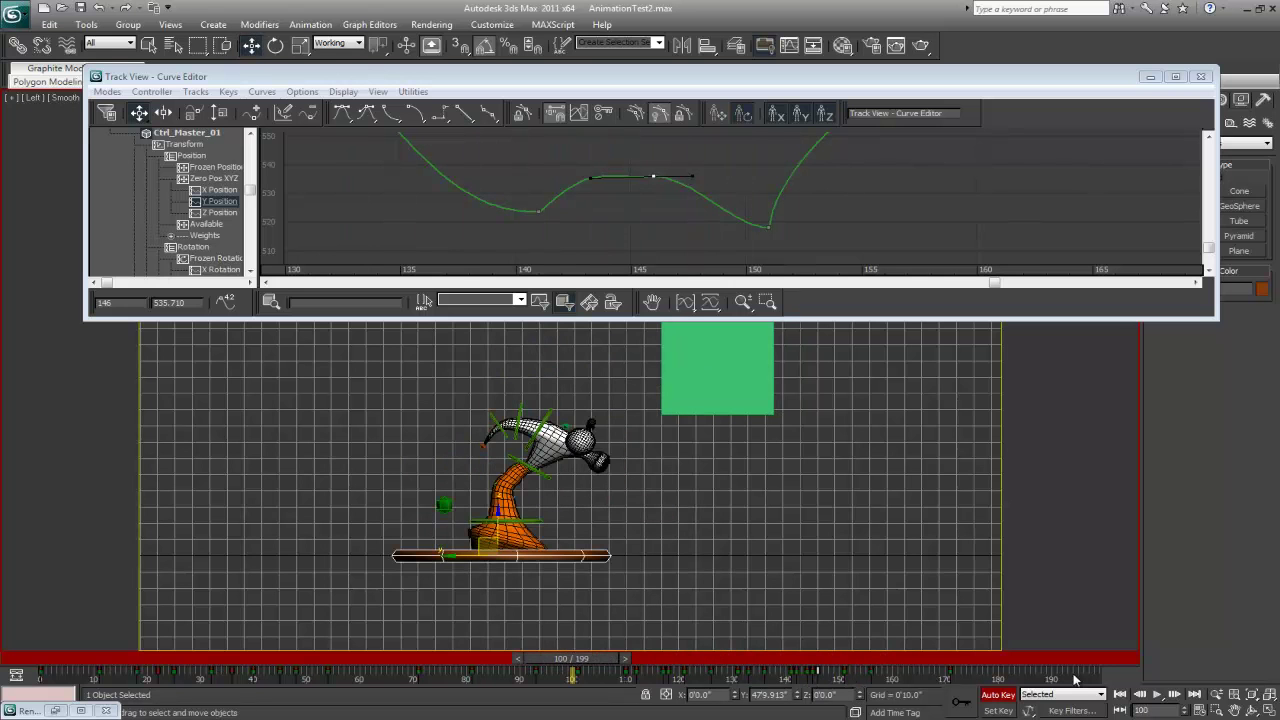
click(1160, 698)
mouse_move(895, 670)
mouse_down()
mouse_move(700, 672)
mouse_move(775, 685)
mouse_up()
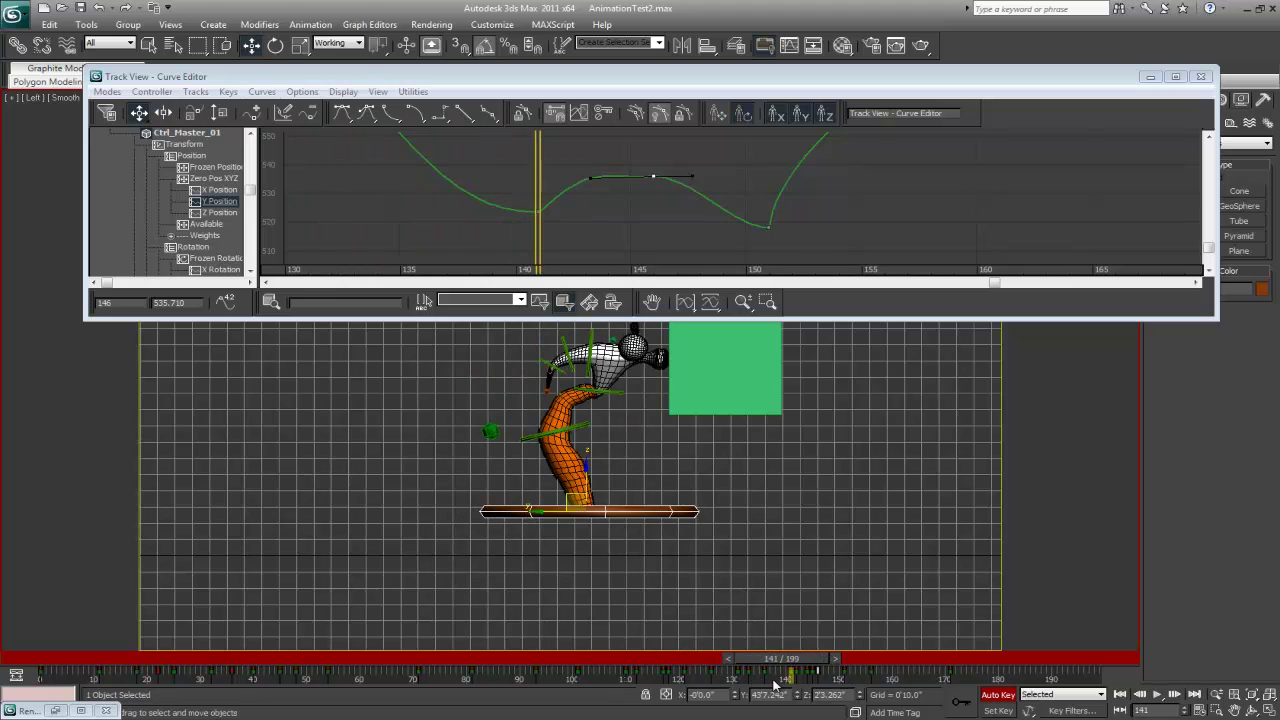
Step: Rotate and reposition Ctrl_Head_01 at frame 139 to refine the head's tilt in the jump
click(612, 393)
click(620, 391)
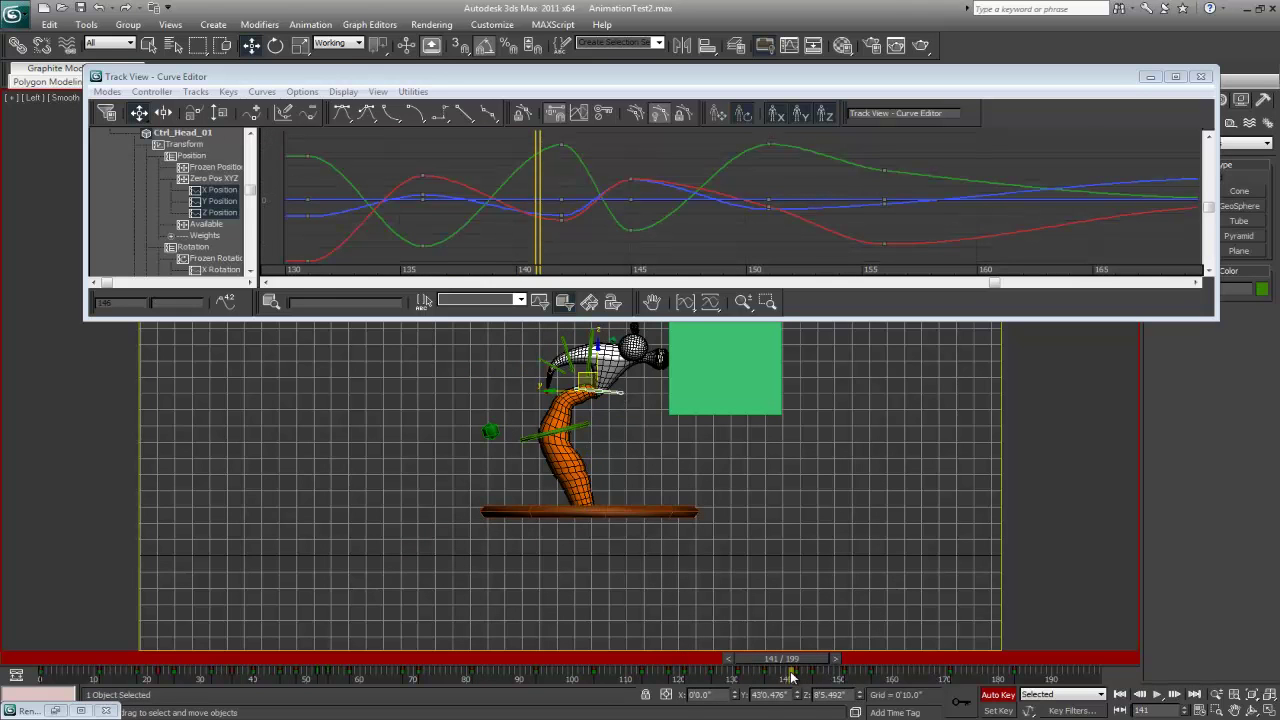
mouse_move(797, 660)
mouse_down()
mouse_move(748, 662)
mouse_move(784, 667)
mouse_up()
key(e)
drag(600, 361, 581, 357)
key(w)
middle_drag(588, 386, 596, 412)
drag(572, 401, 551, 381)
mouse_move(774, 656)
mouse_down()
mouse_move(741, 664)
mouse_move(794, 673)
mouse_move(777, 675)
mouse_up()
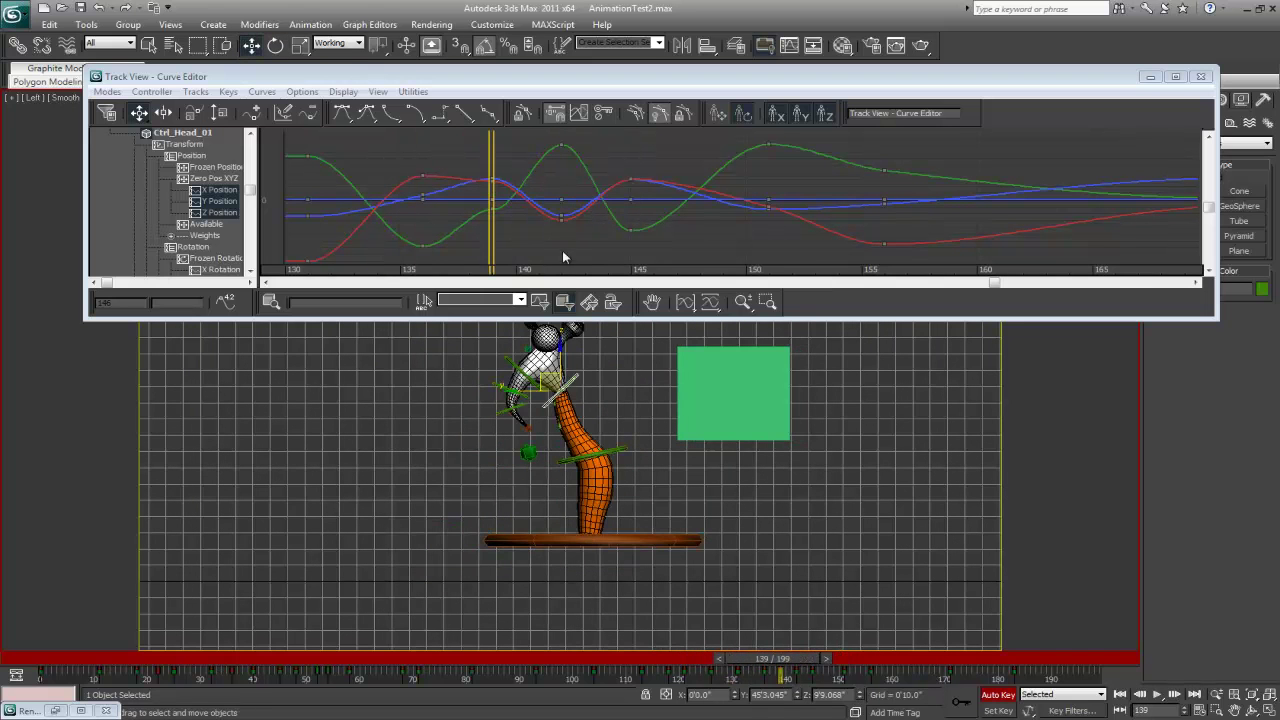
key(ctrl+z)
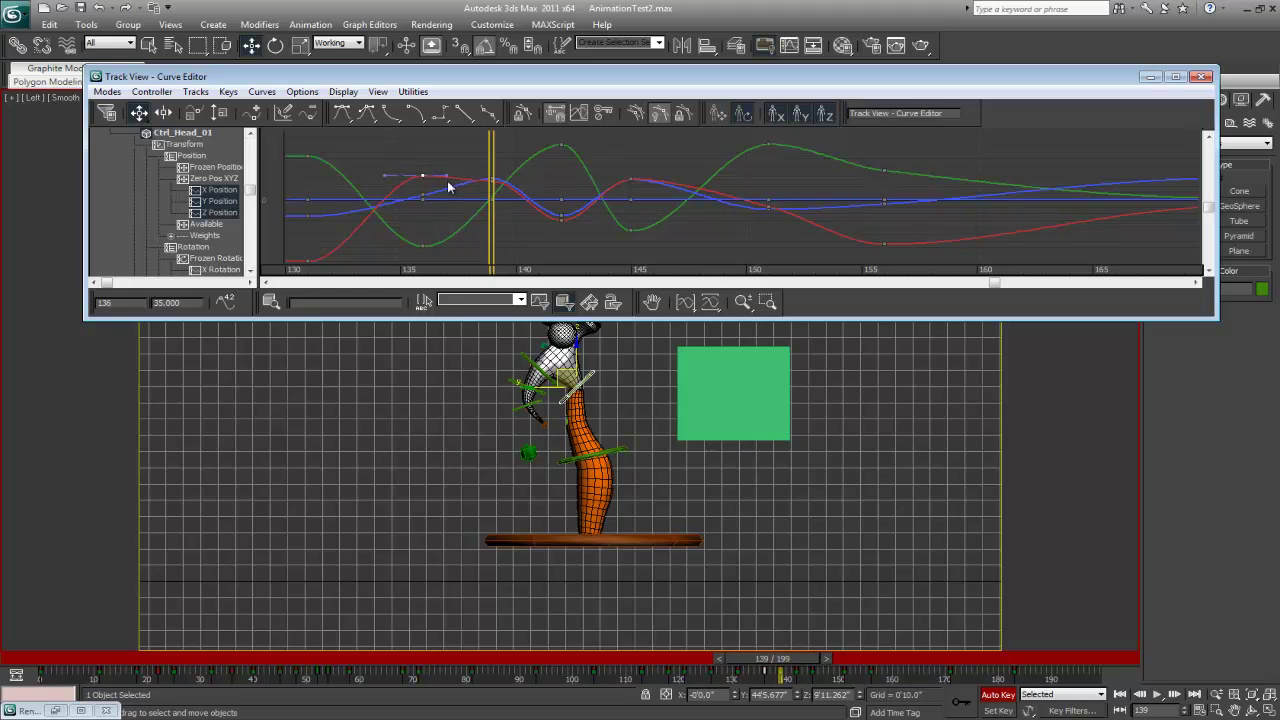
Step: Raise Ctrl_Head_01 slightly at frame 148 to stretch the neck
drag(773, 655, 822, 695)
drag(590, 360, 592, 345)
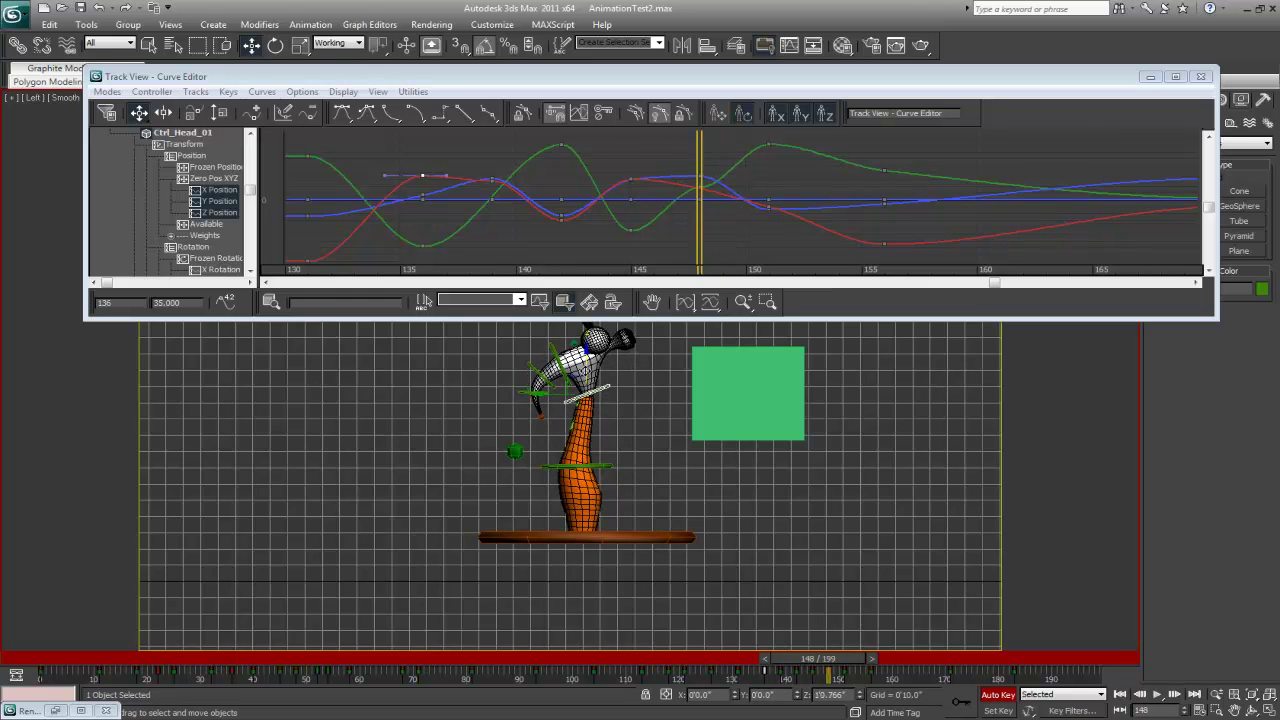
Step: Reshape the incoming Z Position tangent of Ctrl_Master_01's frame 156 key for a longer hold and steeper drop
scroll(710, 198, up, 5)
middle_click(710, 198)
scroll(710, 198, up, 4)
middle_click(757, 532)
scroll(757, 532, down, 3)
scroll(757, 532, down, 6)
scroll(726, 531, up, 5)
middle_drag(784, 585, 760, 609)
mouse_move(815, 660)
mouse_down()
mouse_move(766, 672)
mouse_move(853, 686)
mouse_move(829, 688)
mouse_up()
click(631, 572)
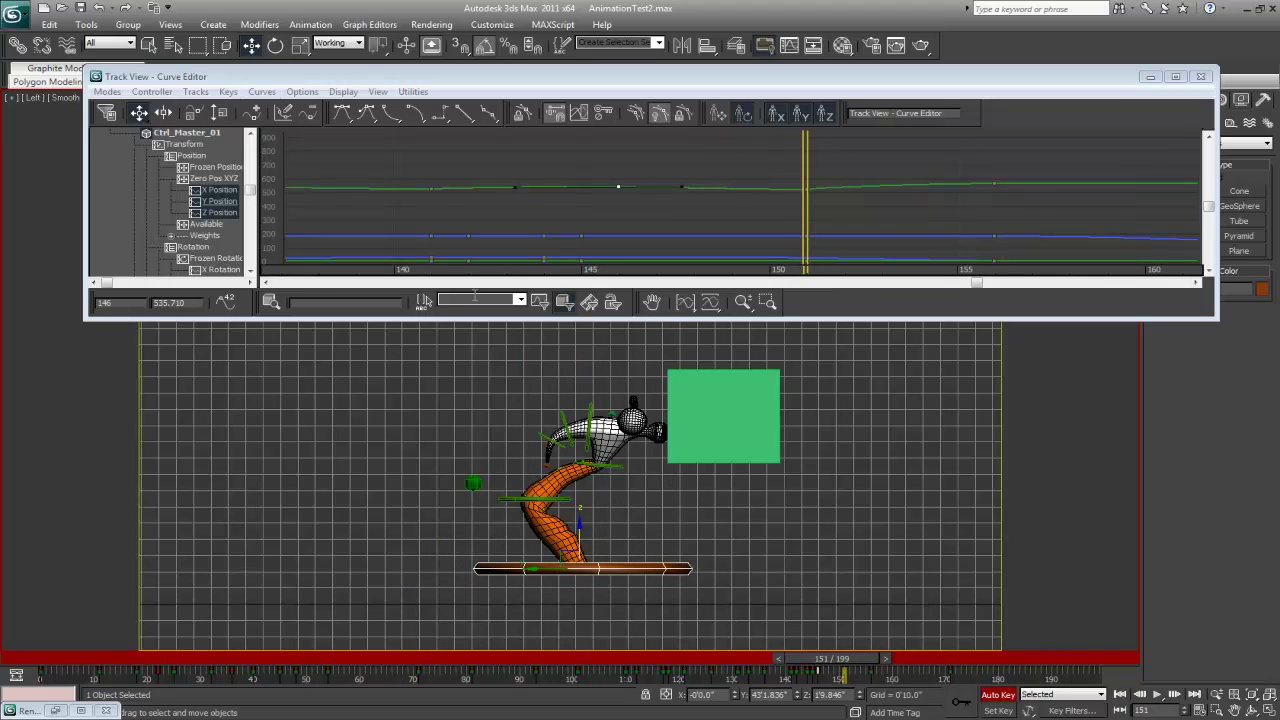
click(219, 212)
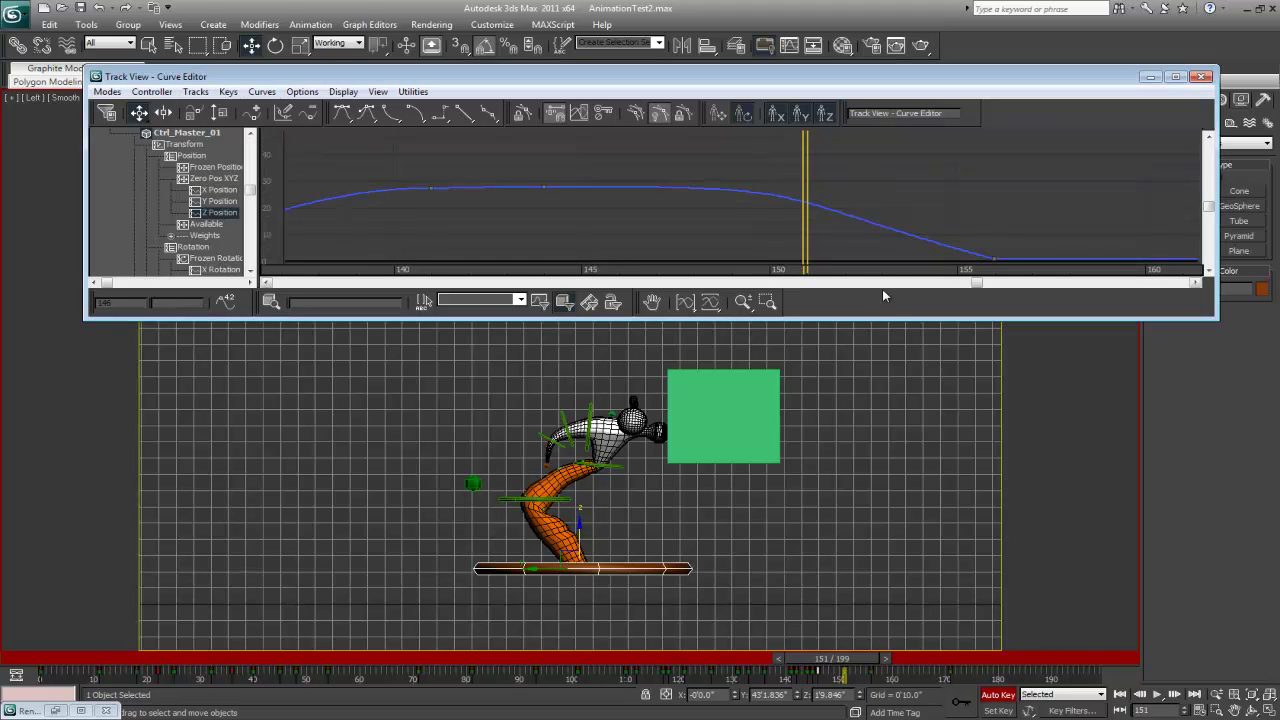
mouse_move(828, 205)
middle_down()
mouse_move(826, 151)
mouse_move(789, 183)
mouse_move(846, 191)
middle_up()
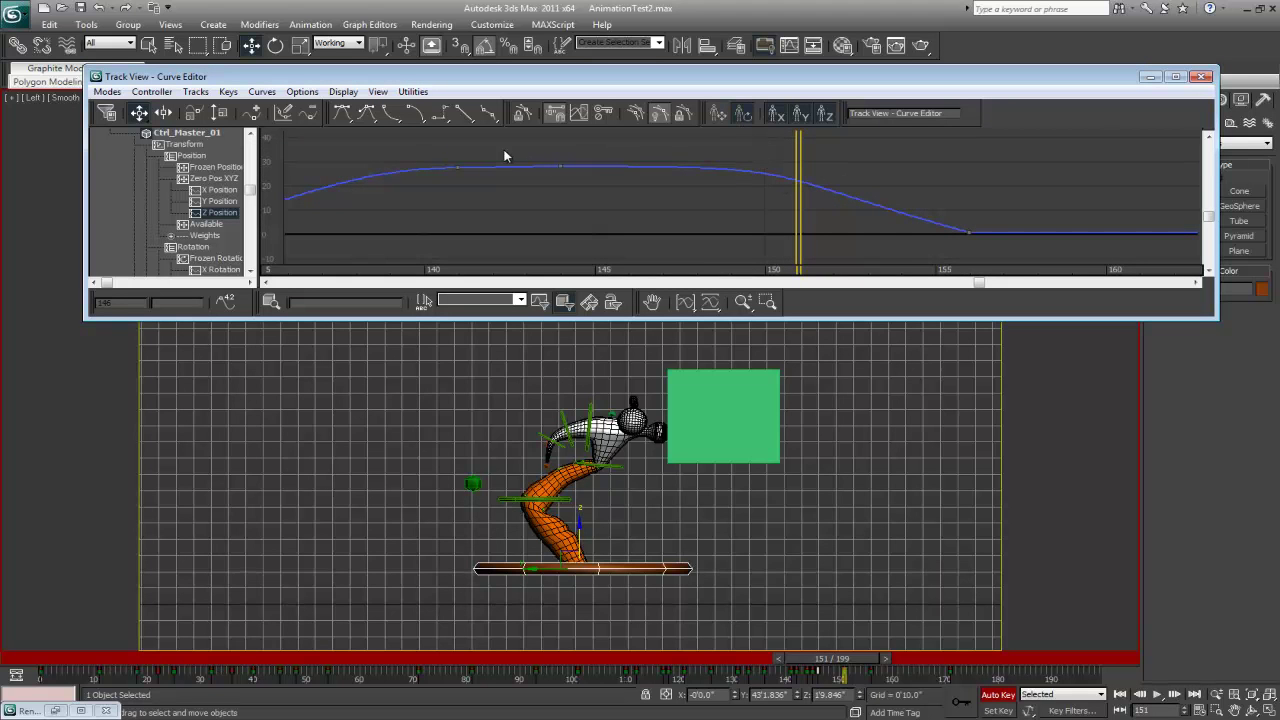
click(560, 167)
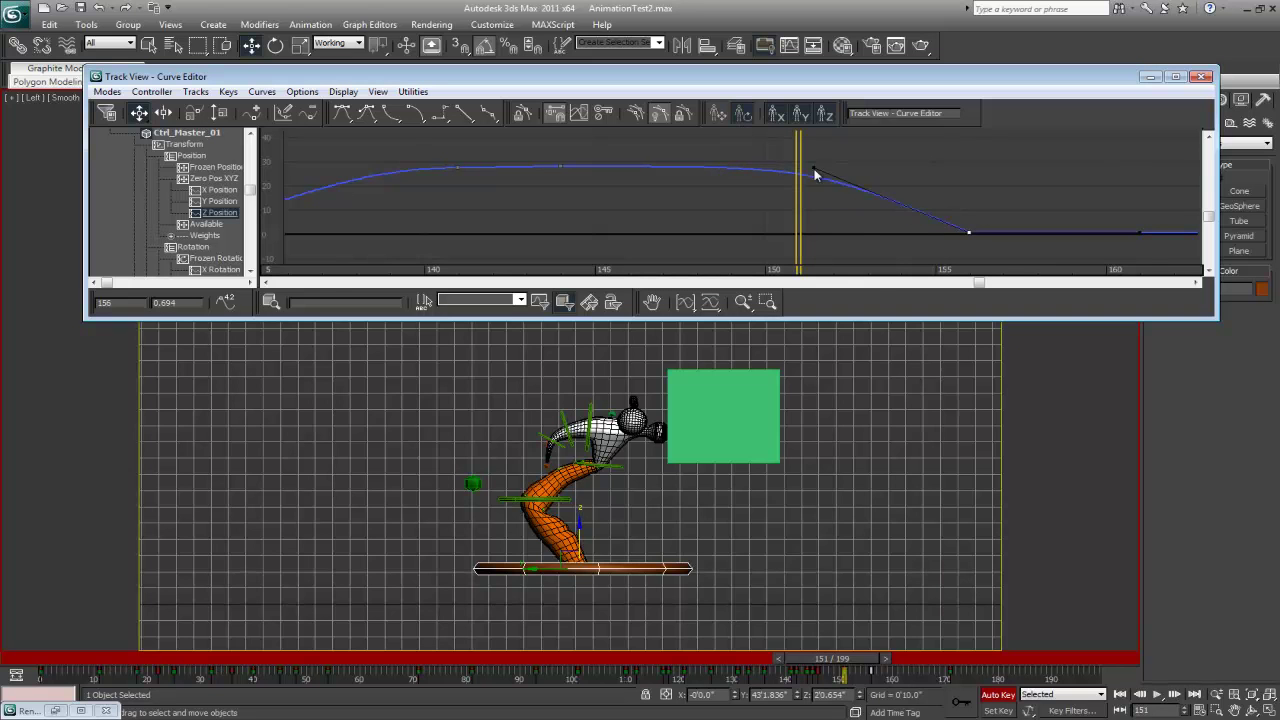
drag(898, 159, 908, 158)
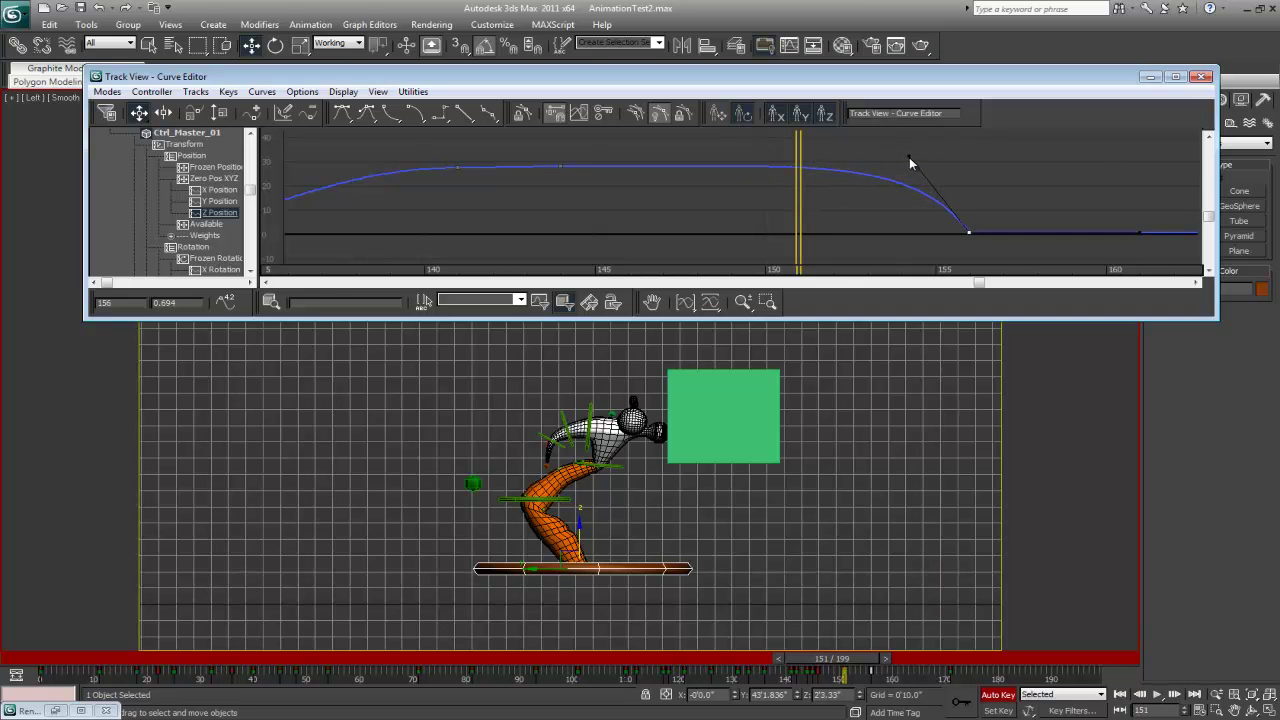
Step: Play back the animation from frame 0, and replay it from shortly before the jump
drag(816, 652, 3, 648)
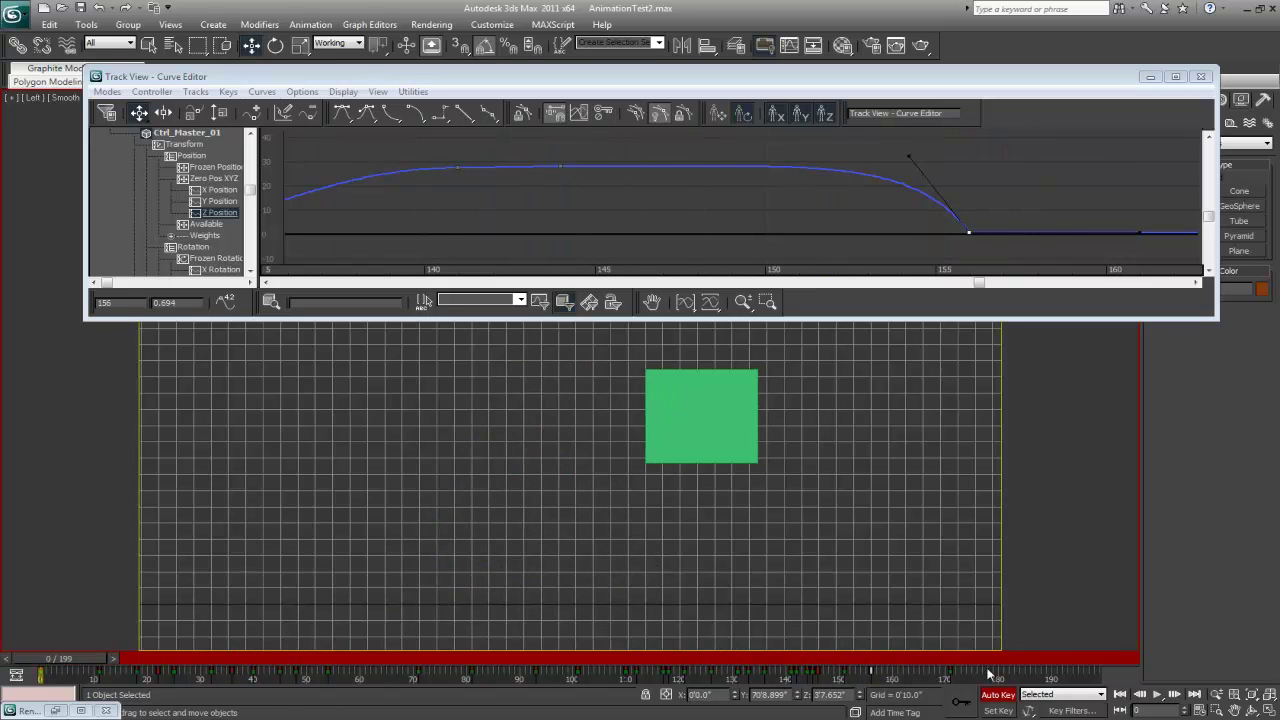
click(1156, 697)
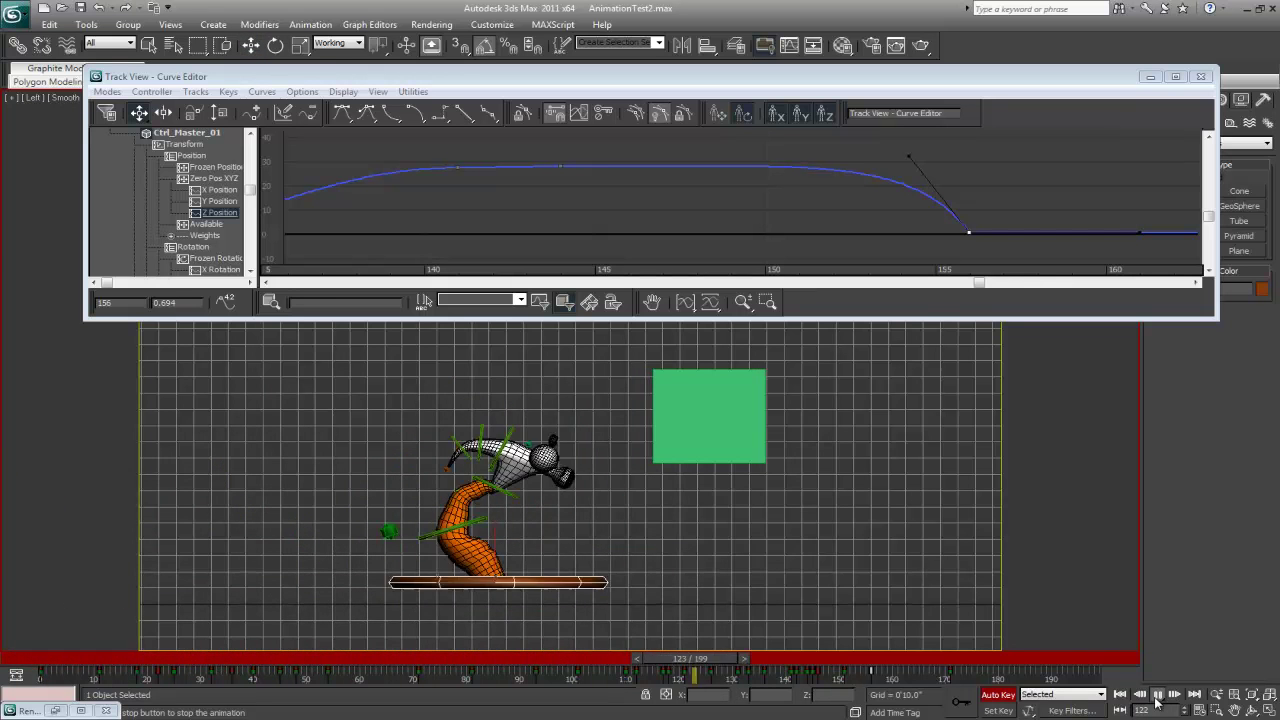
click(1156, 698)
drag(965, 665, 492, 658)
click(1159, 696)
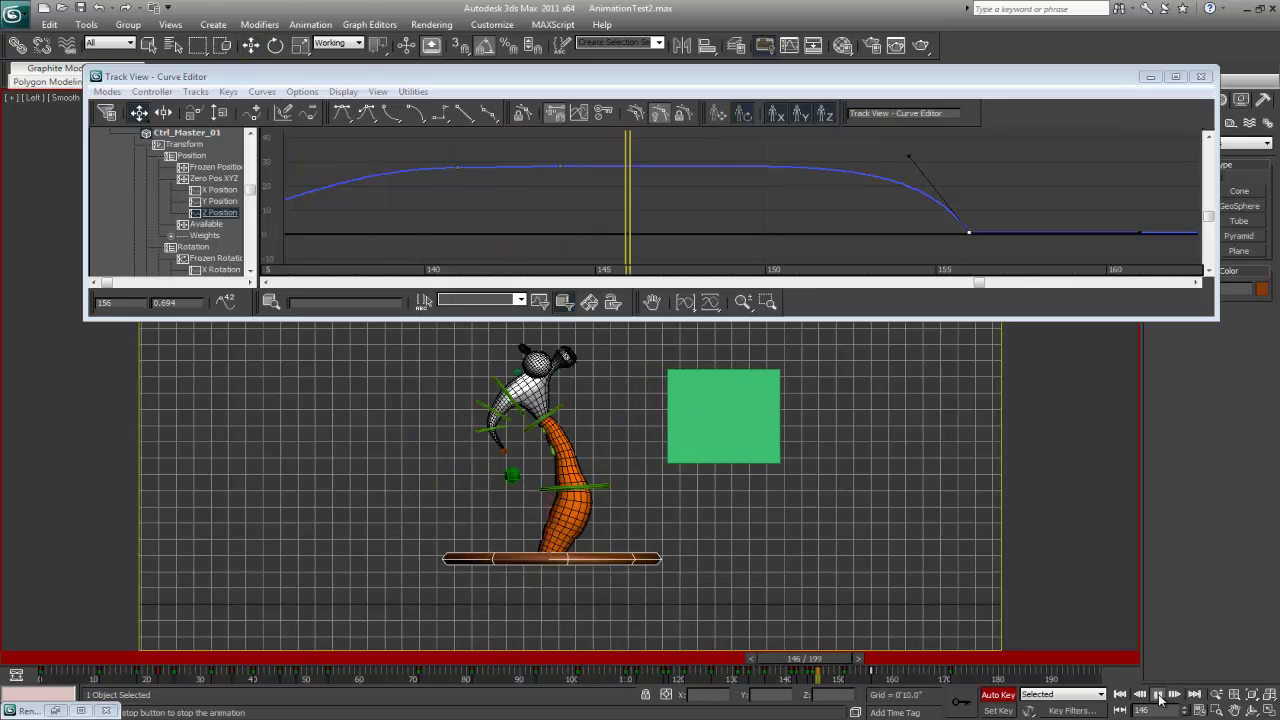
click(1159, 697)
Step: Move Ctrl_Head_01's key from frame 164 to frame 178
mouse_move(940, 660)
mouse_down()
mouse_move(726, 657)
mouse_move(863, 664)
mouse_move(845, 682)
mouse_move(806, 684)
mouse_move(872, 695)
mouse_move(745, 695)
mouse_move(844, 698)
mouse_move(860, 711)
mouse_move(987, 690)
mouse_move(790, 660)
mouse_move(905, 658)
mouse_move(812, 652)
mouse_move(831, 648)
mouse_move(859, 651)
mouse_move(833, 660)
mouse_move(928, 670)
mouse_up()
click(562, 550)
click(911, 682)
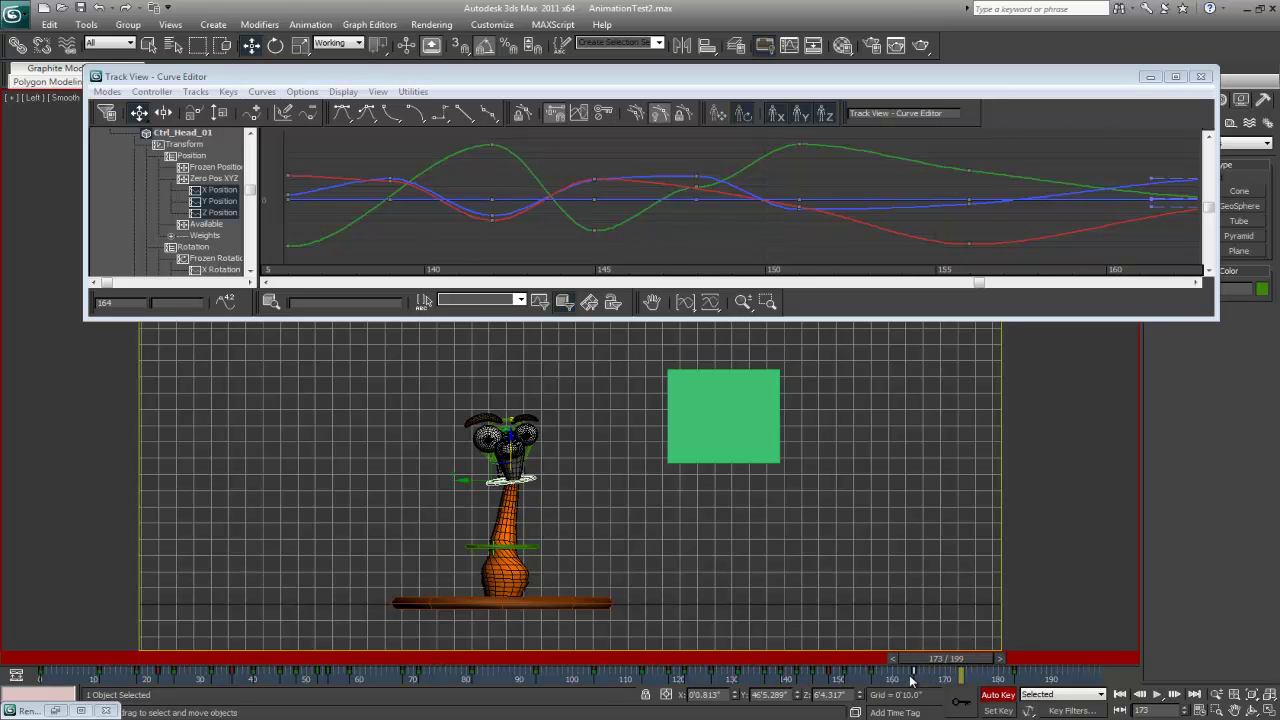
drag(912, 668, 994, 659)
Step: At frame 185, shift Ctrl_Root_01 slightly away from the green box and Ctrl_Head_01 slightly towards it
key(w)
click(508, 546)
key(w)
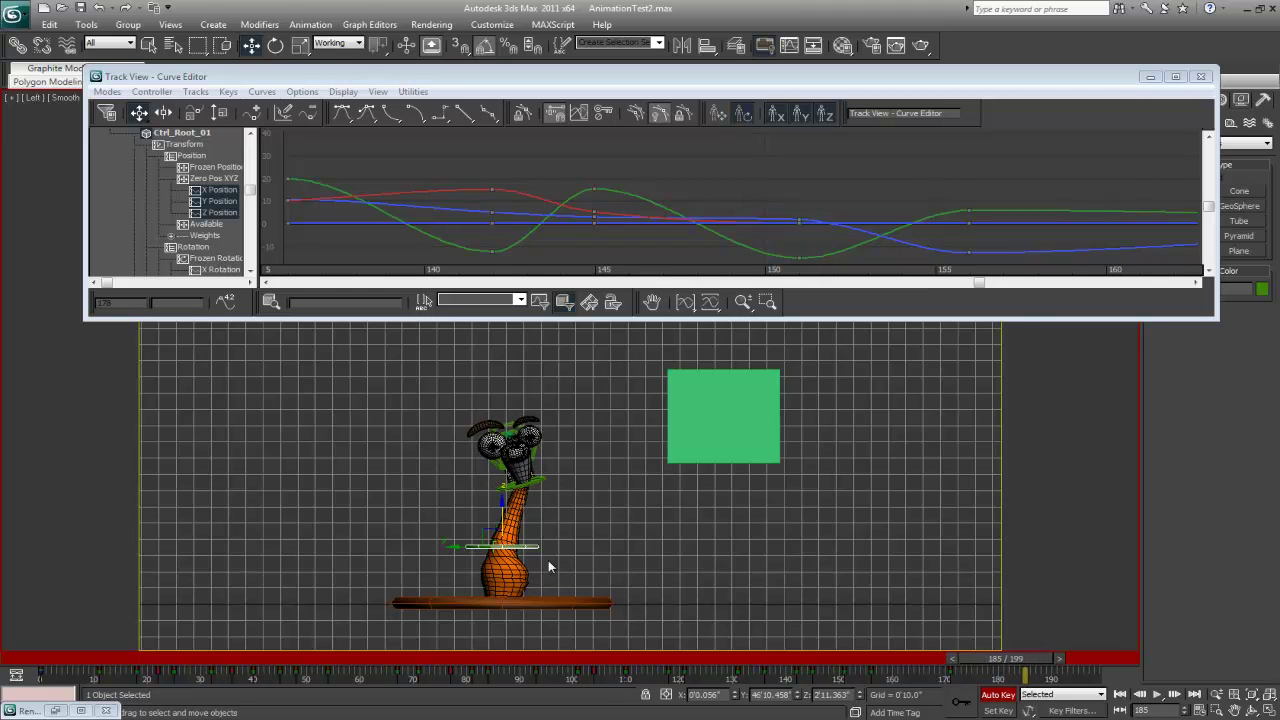
drag(470, 537, 475, 538)
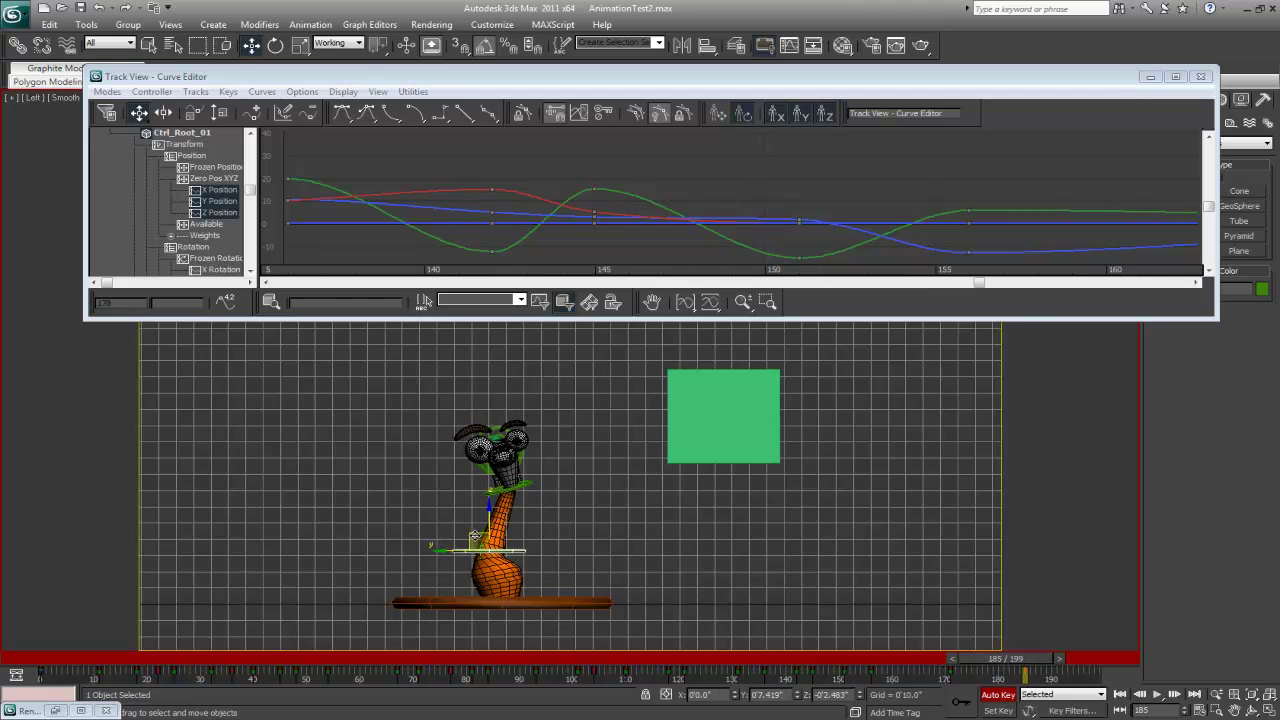
click(520, 497)
drag(493, 479, 505, 474)
Step: Play back the animation from the jump through the new settling pose
drag(1008, 658, 777, 658)
click(1155, 696)
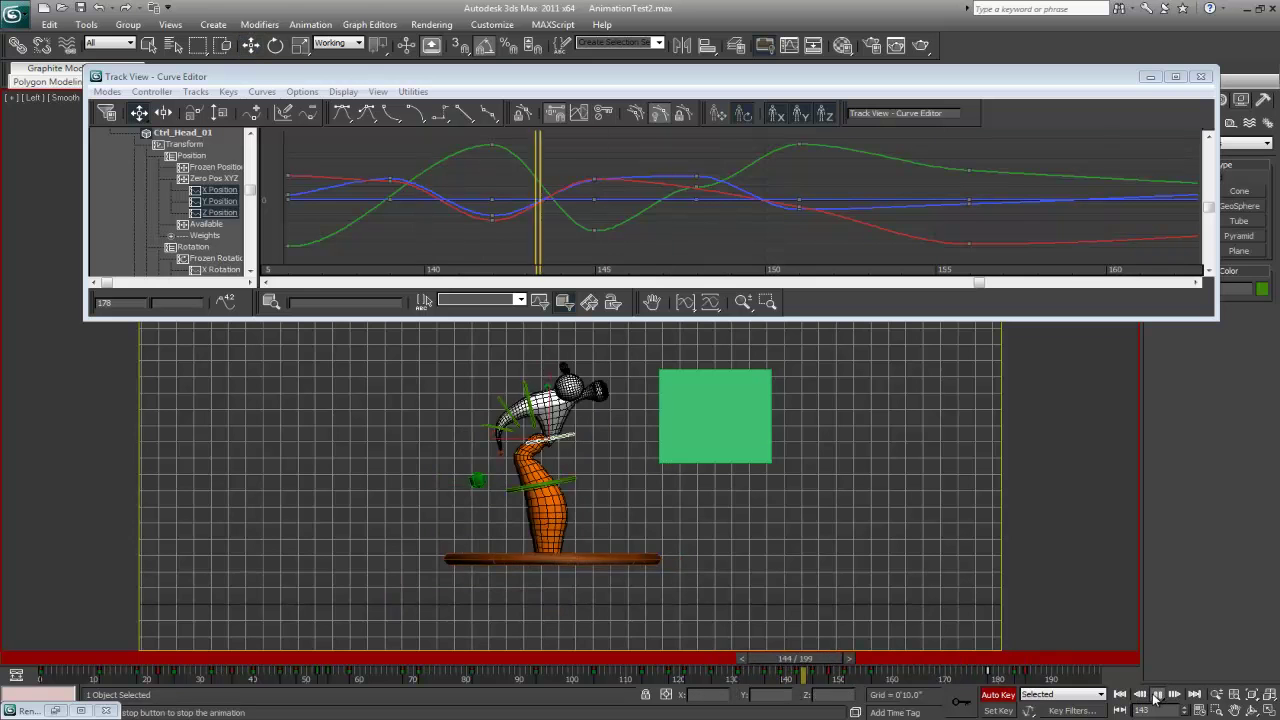
click(1155, 696)
Step: Raise Ctrl_Root_01 slightly at about frame 177 and shift it down towards the green box at frame 184
key(Page_Up)
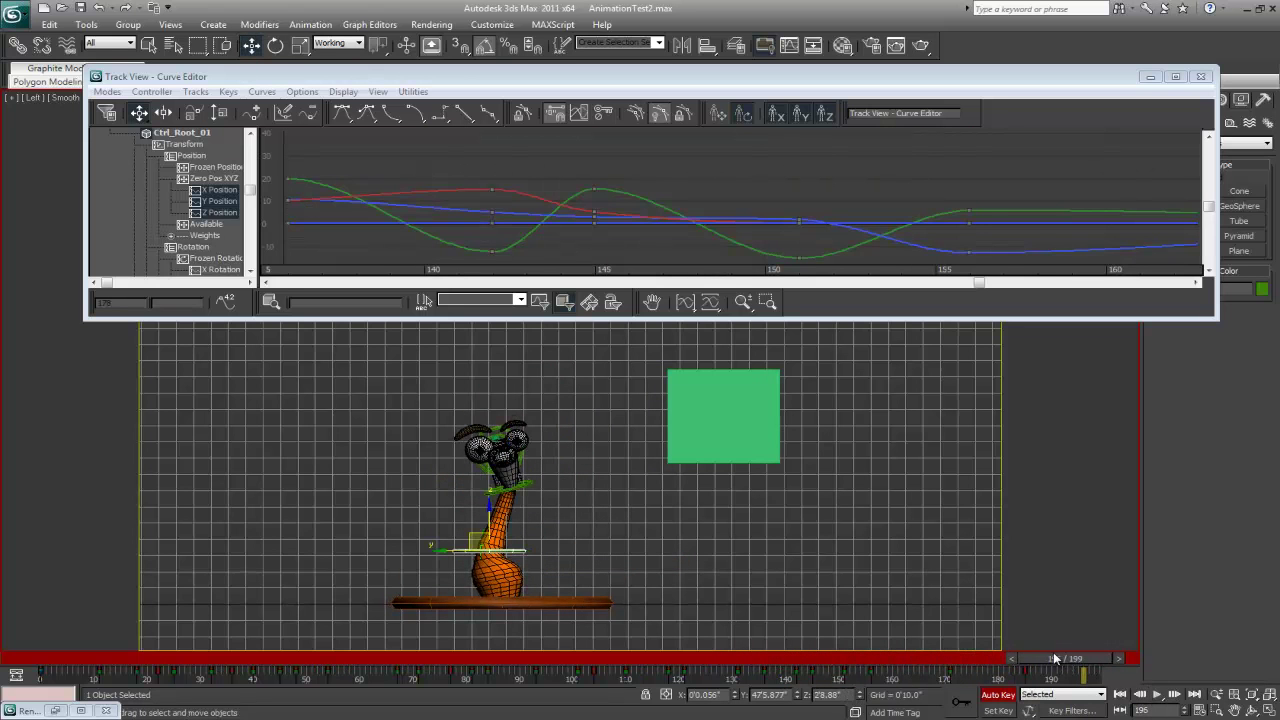
drag(1053, 652, 950, 652)
click(490, 482)
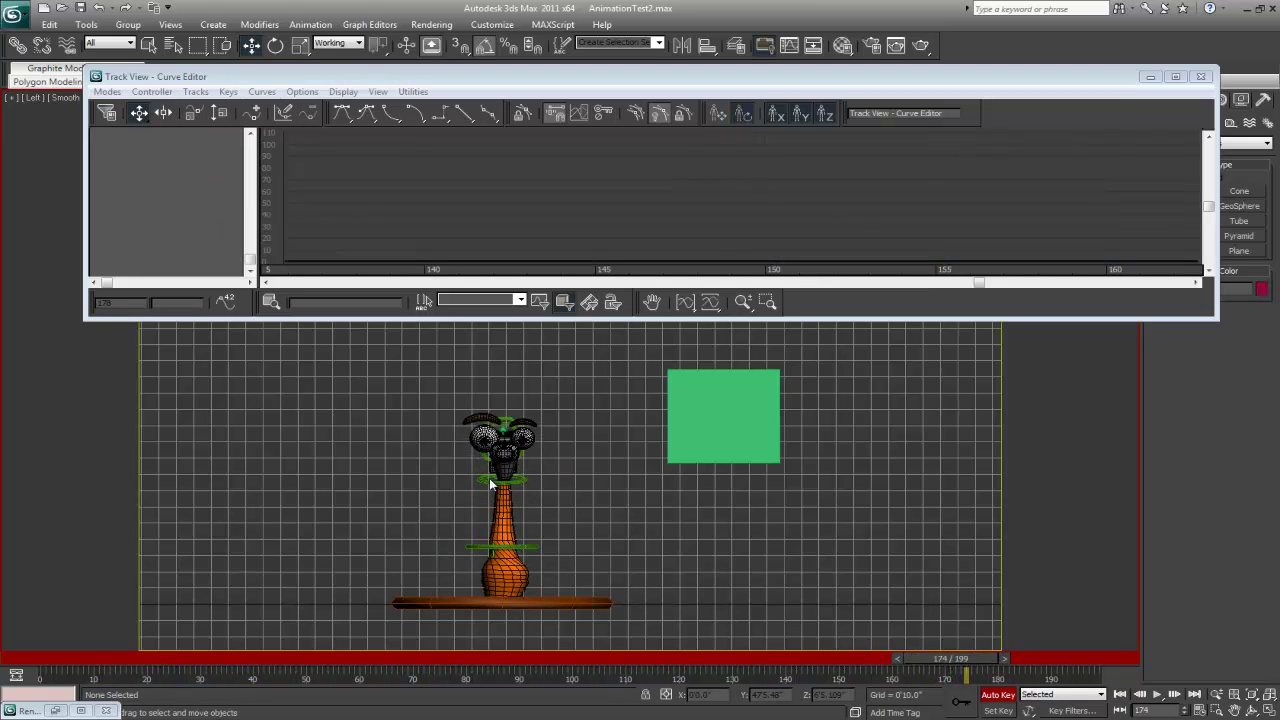
click(478, 546)
mouse_move(955, 667)
mouse_down()
mouse_move(943, 670)
mouse_move(966, 668)
mouse_up()
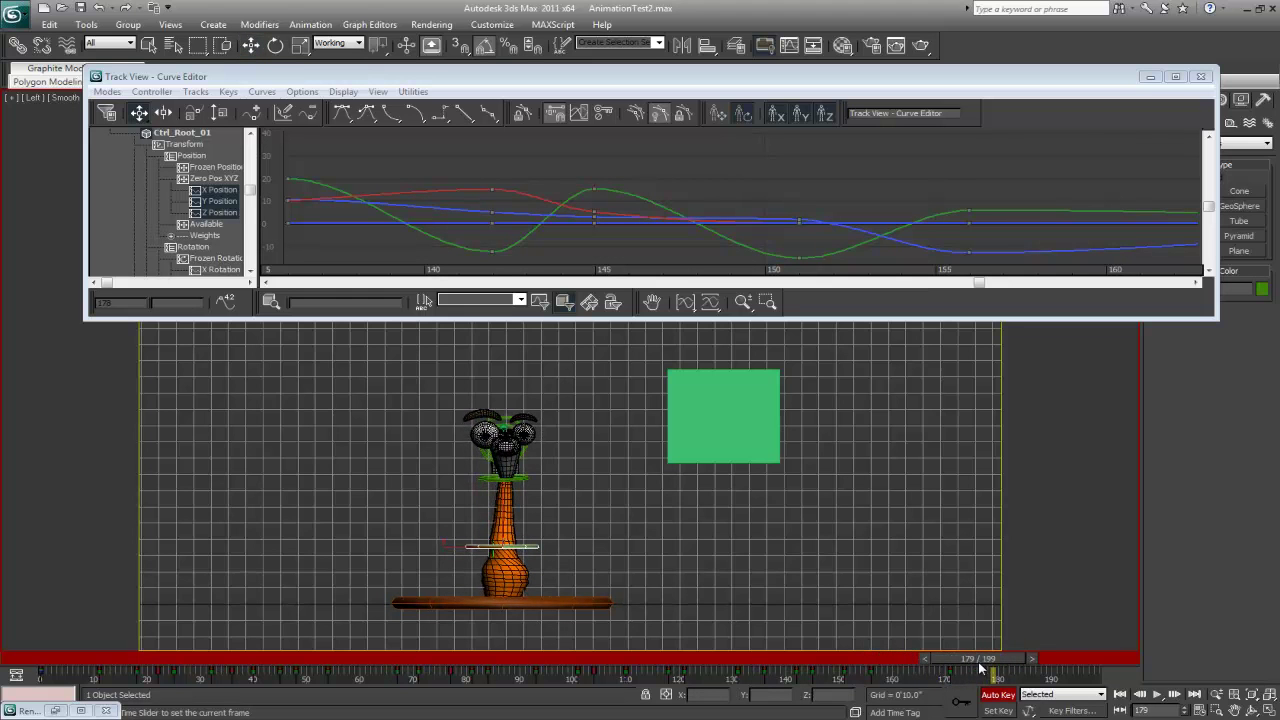
drag(485, 533, 478, 527)
drag(955, 656, 991, 652)
mouse_move(477, 524)
mouse_down()
mouse_move(516, 566)
mouse_move(484, 535)
mouse_up()
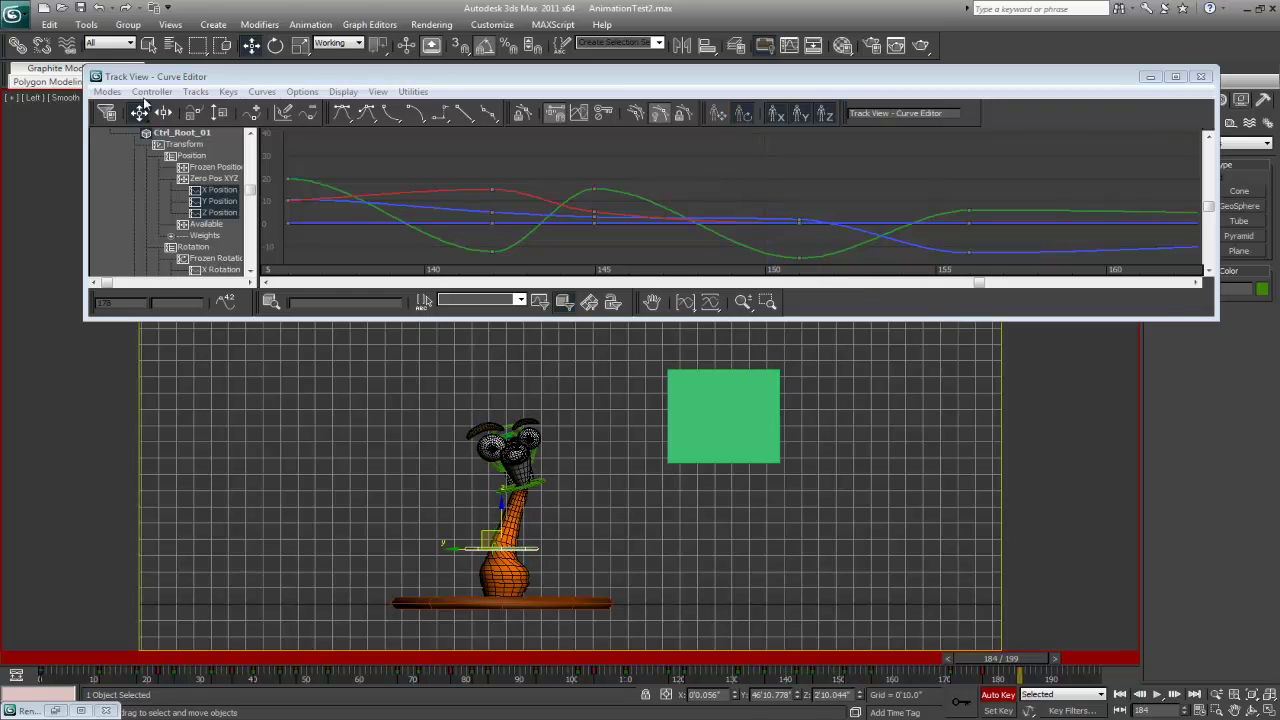
Step: Delete Ctrl_Root_01's X, Y and Z Position keys at about frame 177 in the Curve Editor
click(230, 212)
ctrl+click(224, 201)
ctrl+click(224, 190)
scroll(752, 208, down, 3)
middle_drag(756, 206, 520, 183)
middle_drag(766, 183, 650, 203)
scroll(756, 204, up, 3)
middle_drag(760, 206, 731, 217)
scroll(731, 217, up, 1)
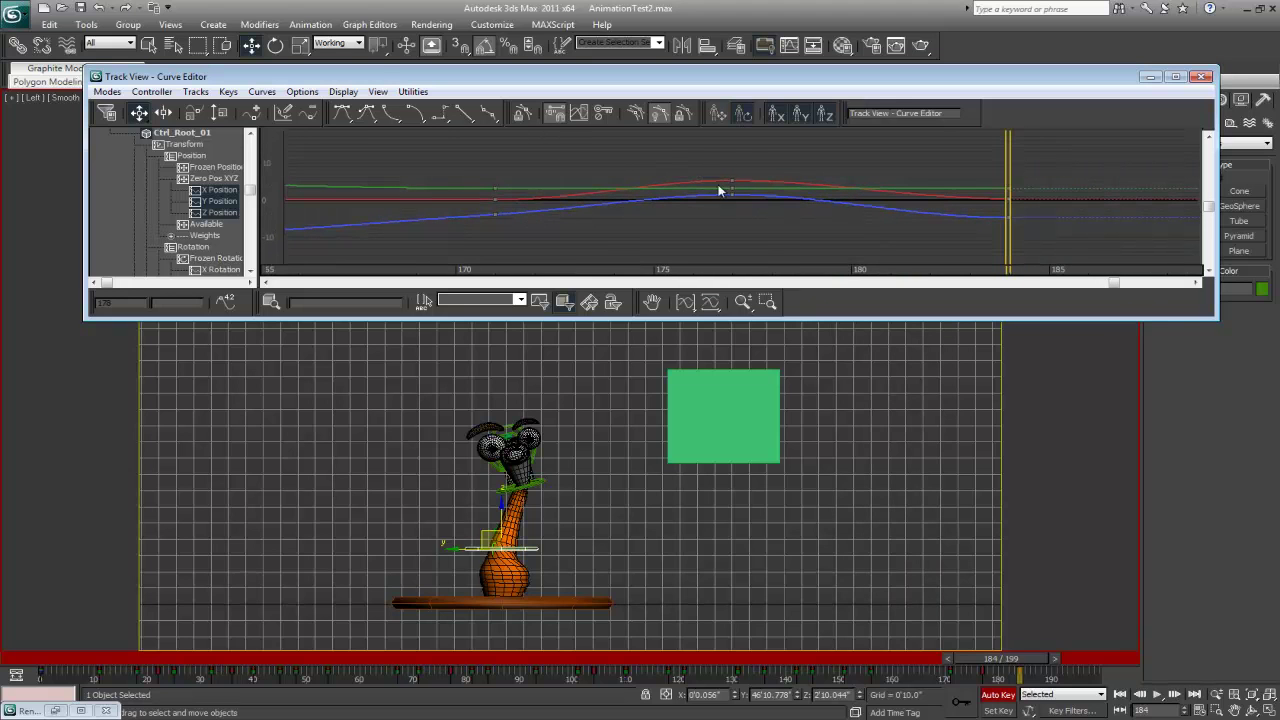
drag(708, 155, 766, 216)
click(733, 190)
key(Delete)
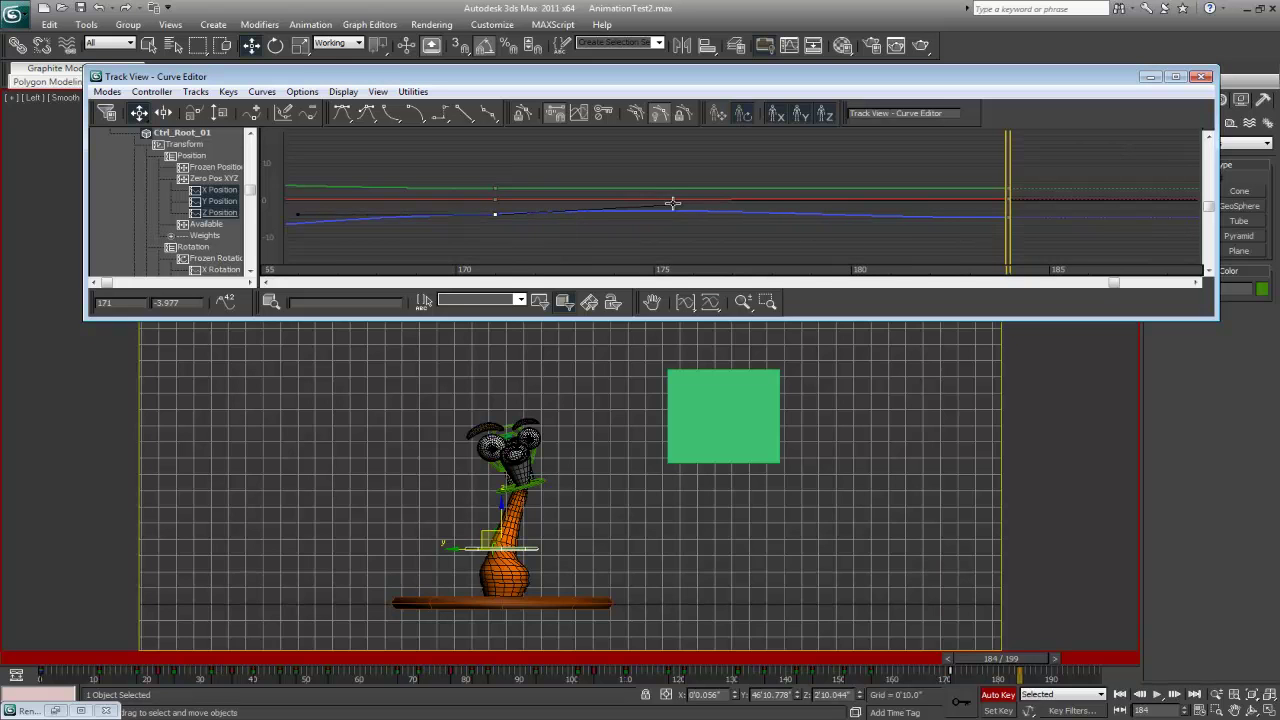
Step: Angle the outgoing tangents of Ctrl_Root_01's Z and X Position keys at frame 171 upward to arc the curves
drag(665, 213, 777, 192)
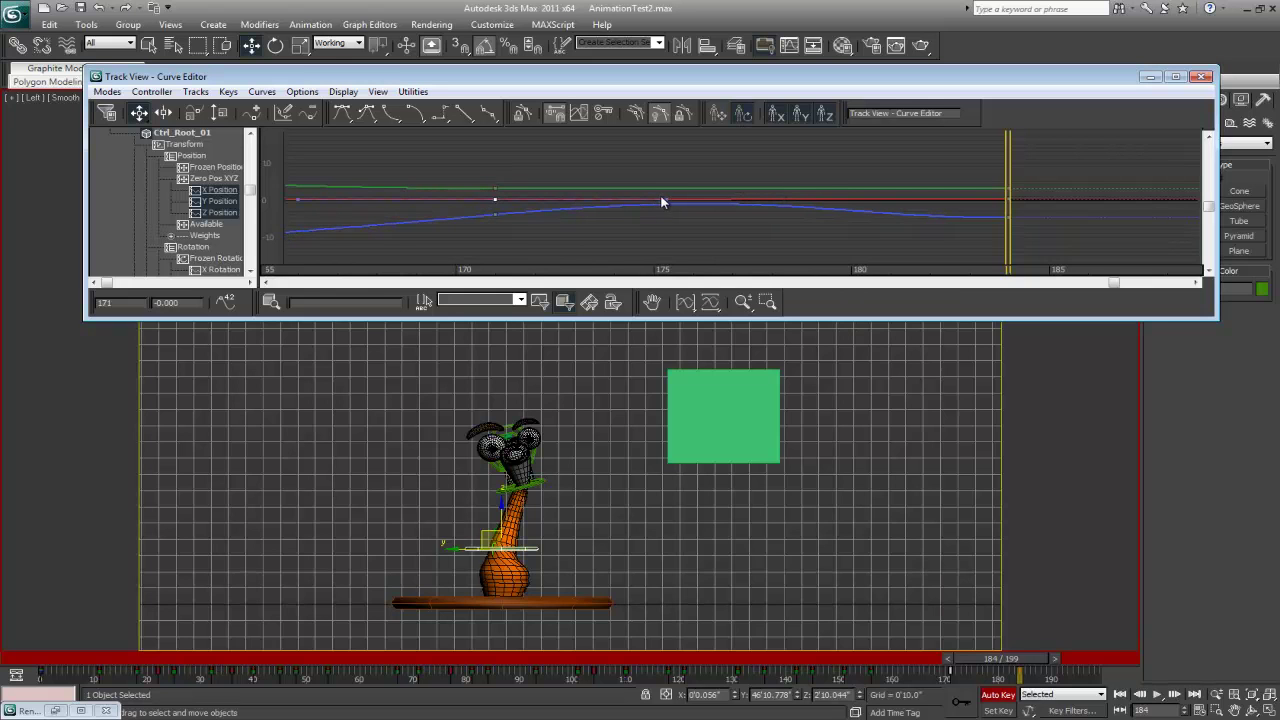
drag(667, 198, 724, 165)
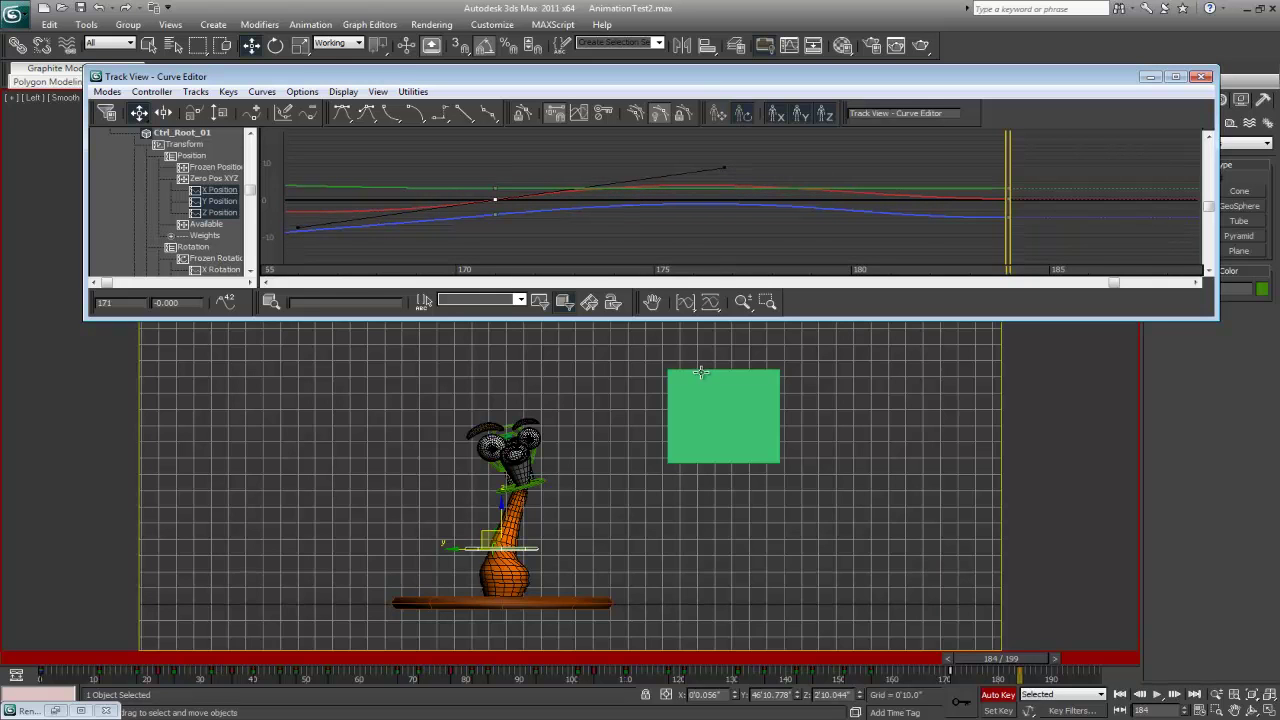
Step: Scrub back through the jump and play the animation from frame 51 to review the motion
drag(1010, 660, 838, 670)
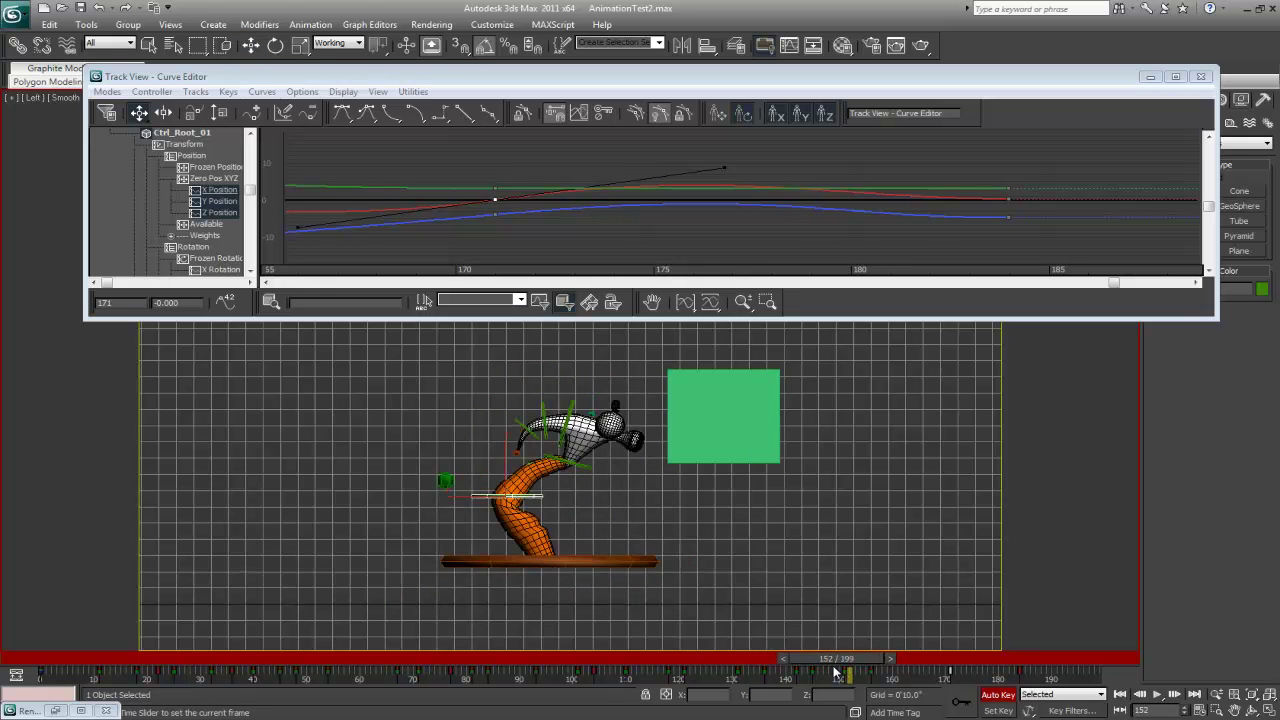
drag(815, 676, 312, 690)
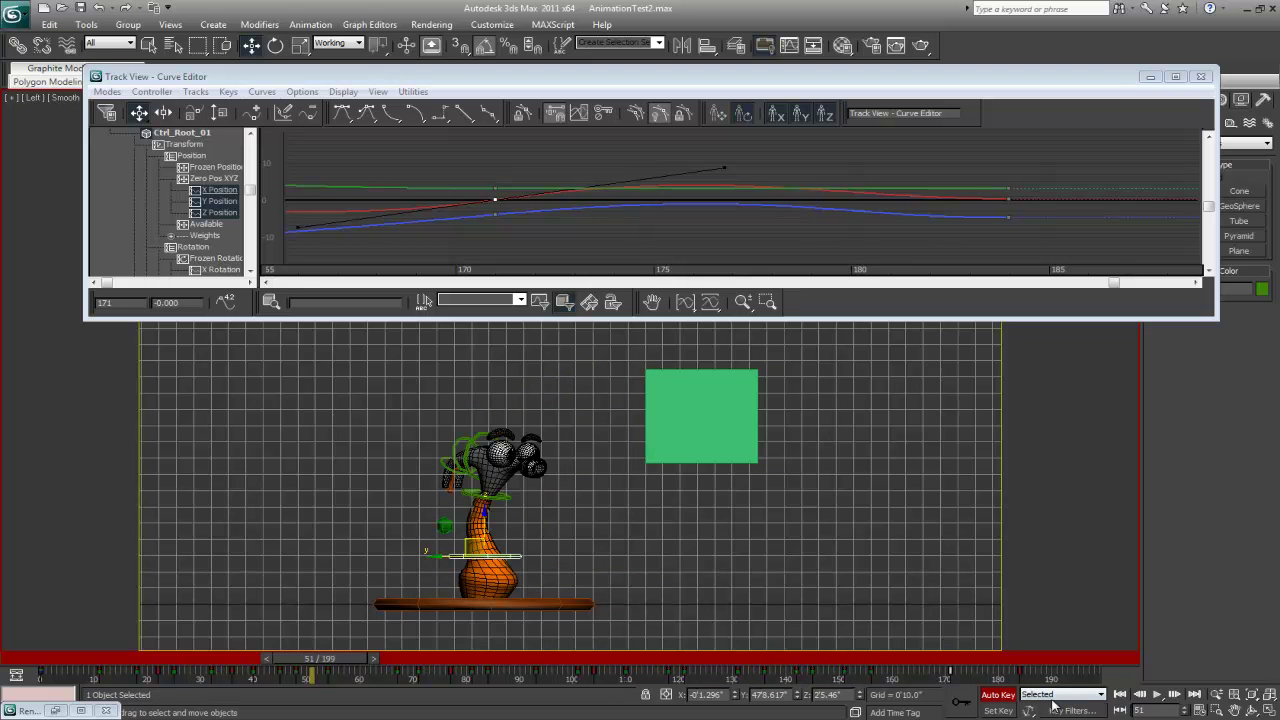
click(1156, 696)
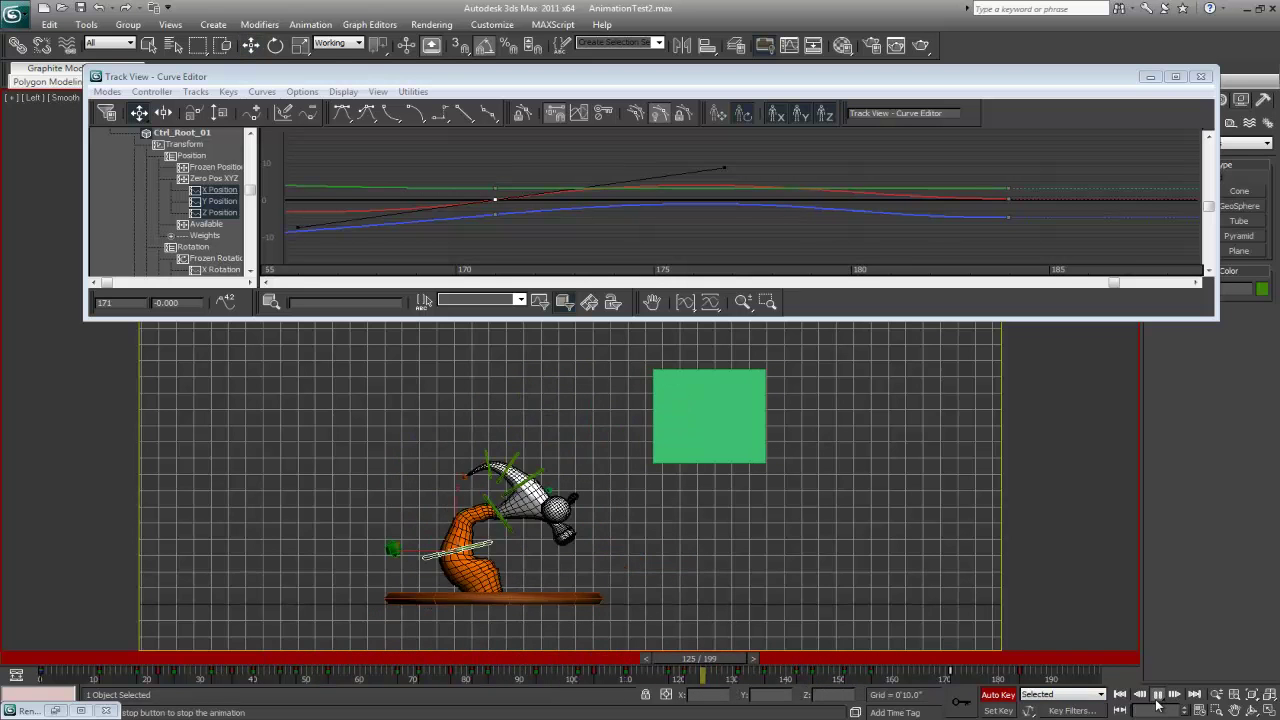
click(1156, 696)
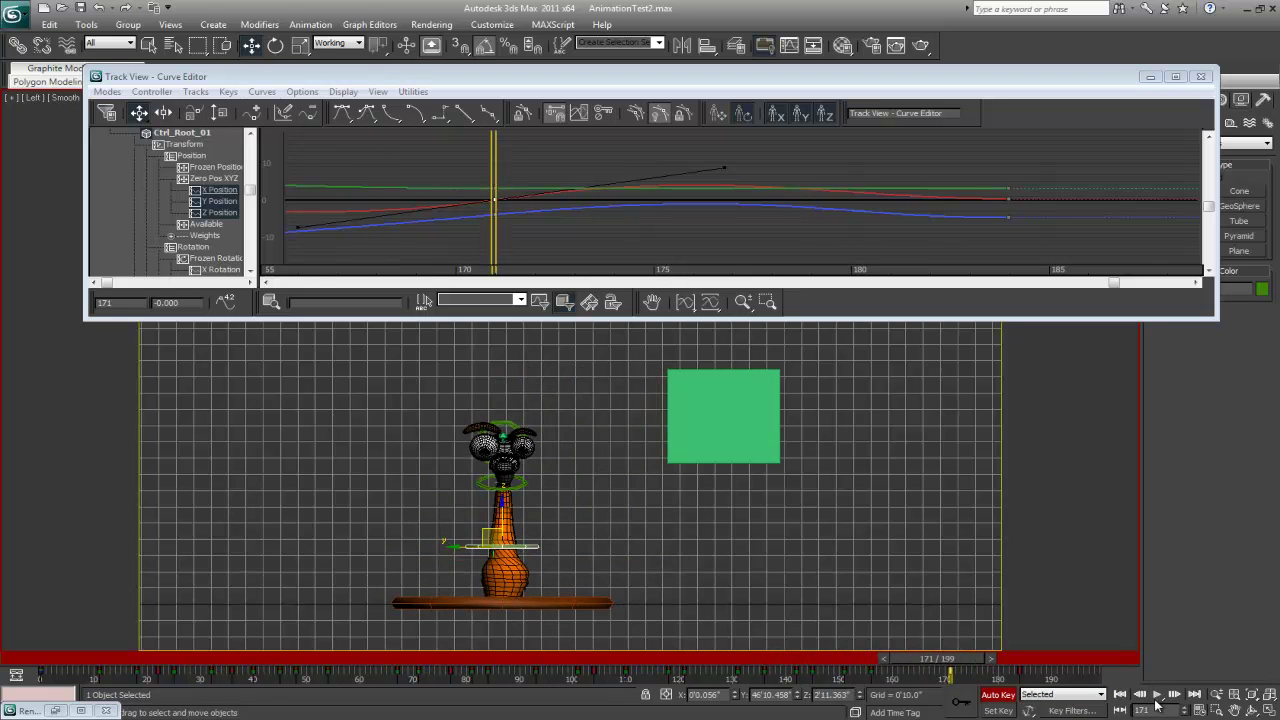
Step: At frame 151, reposition Ctrl_Head_01 and shift Ctrl_Root_01 forward towards the green box
drag(931, 657, 831, 660)
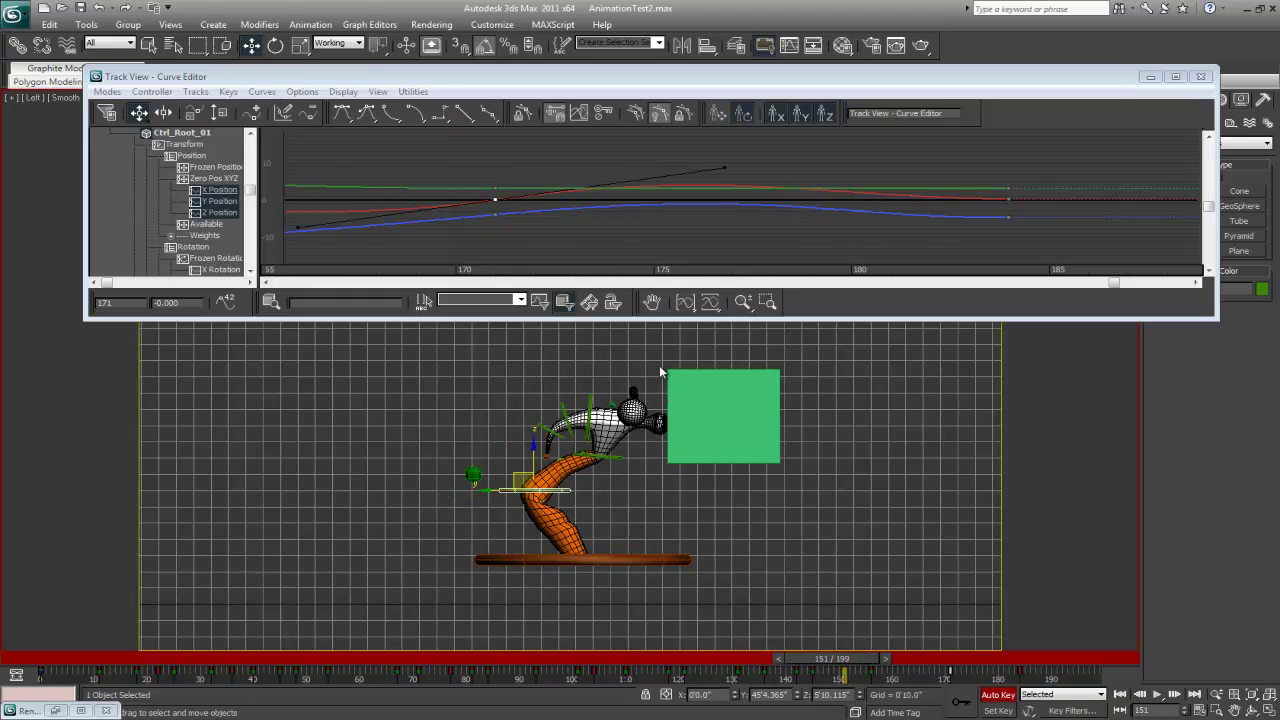
click(602, 458)
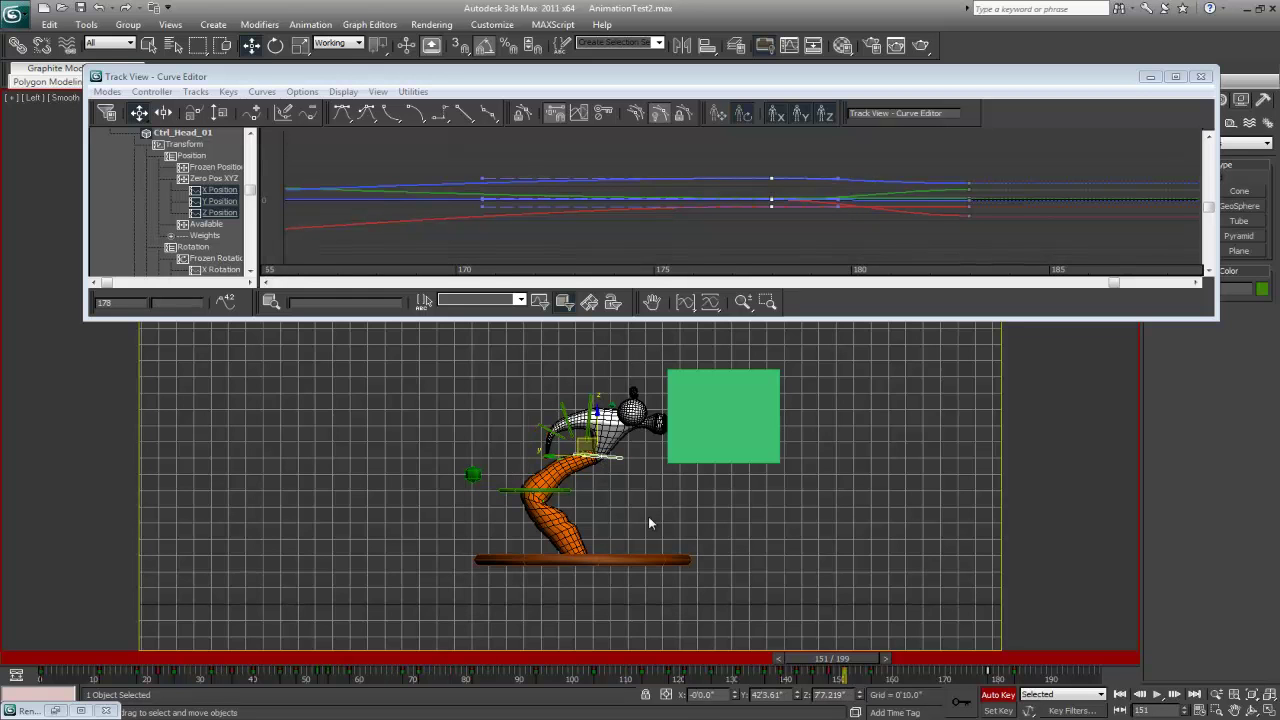
drag(583, 443, 581, 416)
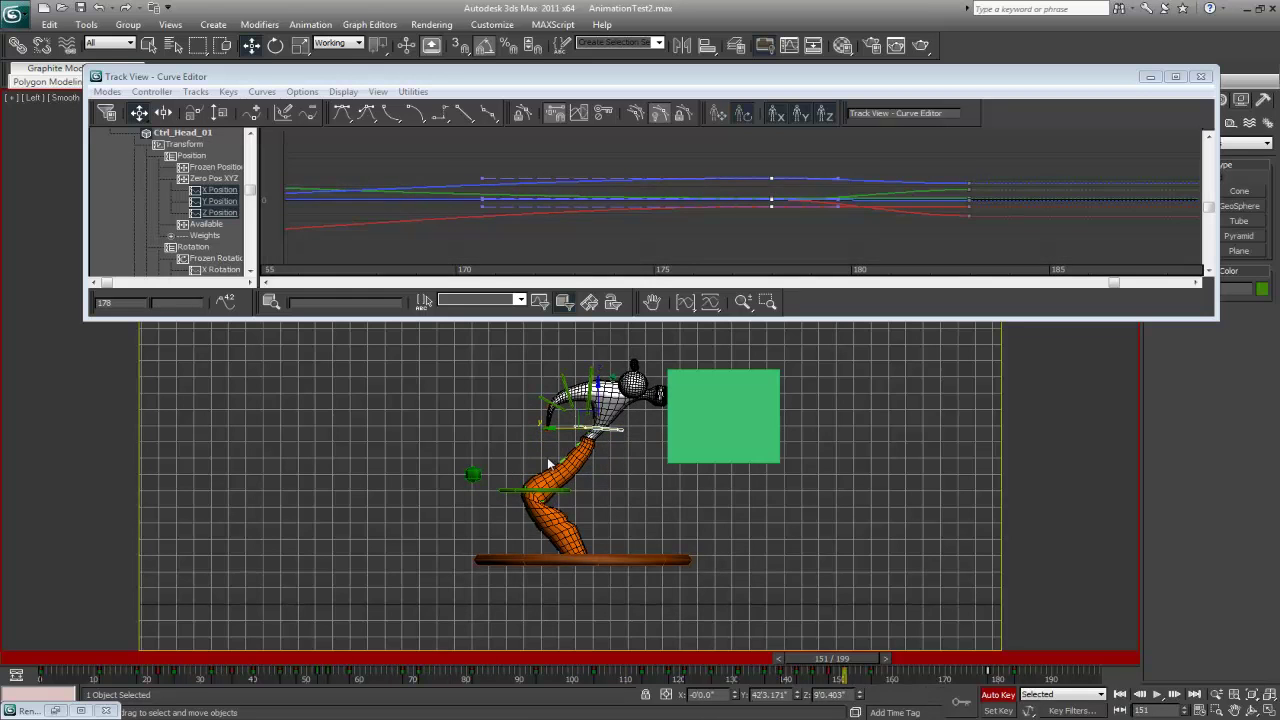
click(512, 490)
drag(521, 474, 556, 464)
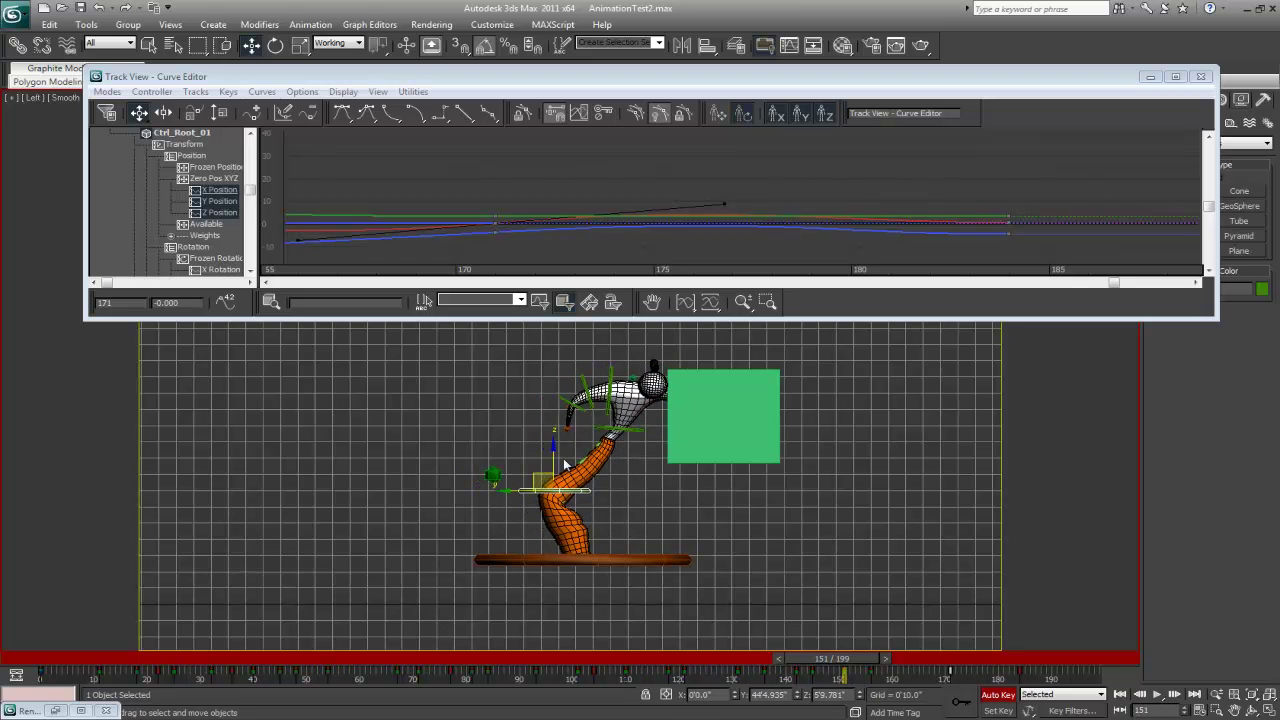
click(610, 428)
drag(598, 413, 630, 466)
Step: Play the animation from frame 0 to review the revised motion
mouse_move(826, 662)
mouse_down()
mouse_move(770, 662)
mouse_move(754, 683)
mouse_move(910, 708)
mouse_move(763, 694)
mouse_move(848, 678)
mouse_move(641, 652)
mouse_move(186, 663)
mouse_move(653, 639)
mouse_move(7, 628)
mouse_up()
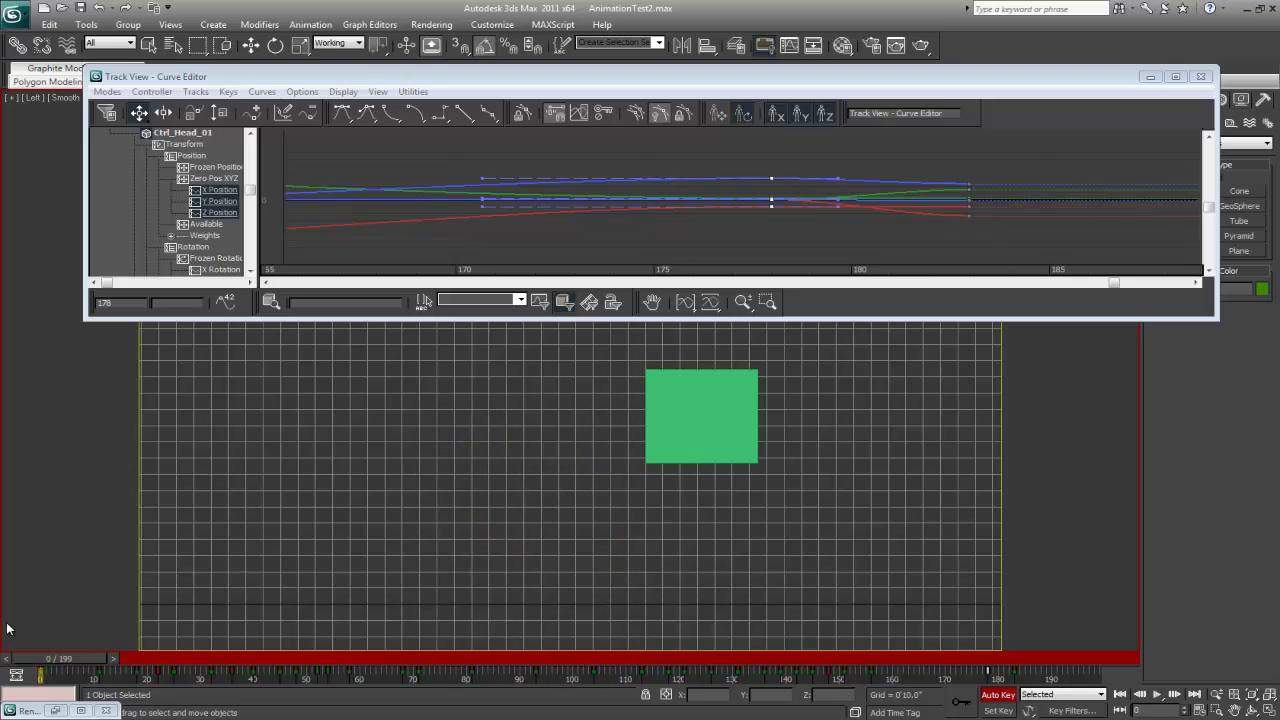
click(1157, 695)
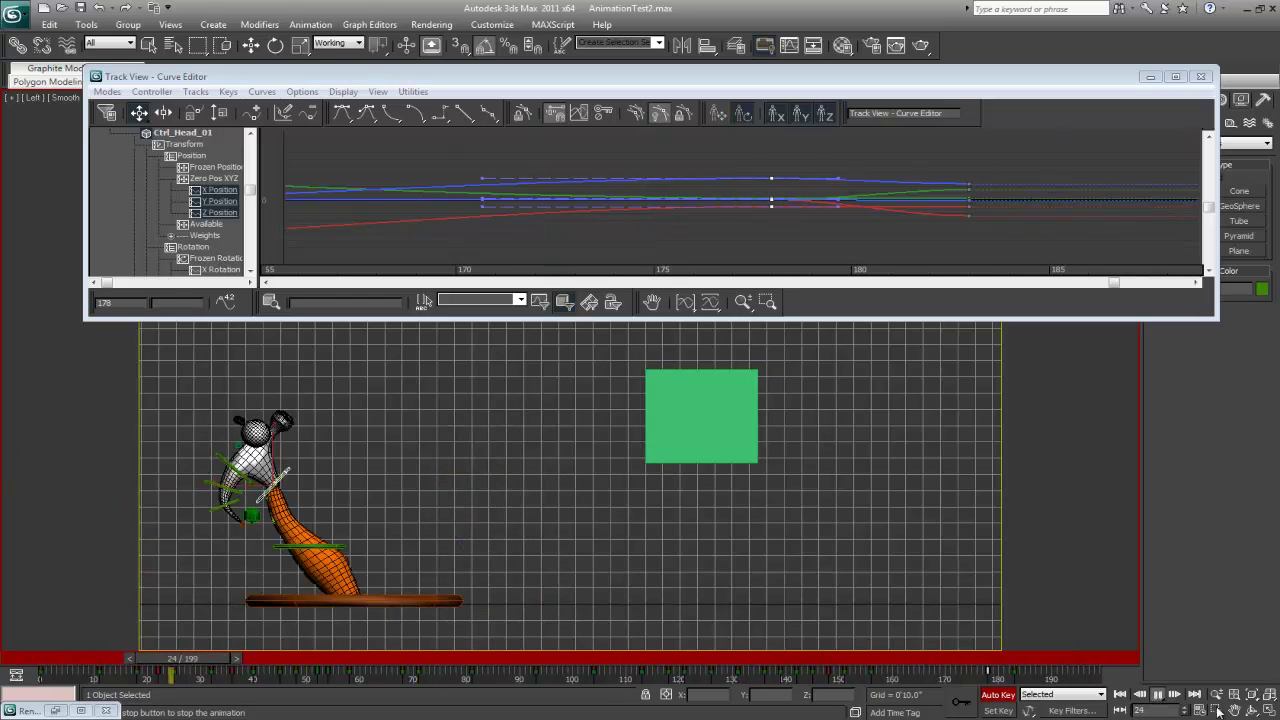
click(1156, 694)
Step: Go to frame 63 and unfreeze the Character layer so the eyebrows can be selected
drag(250, 660, 376, 688)
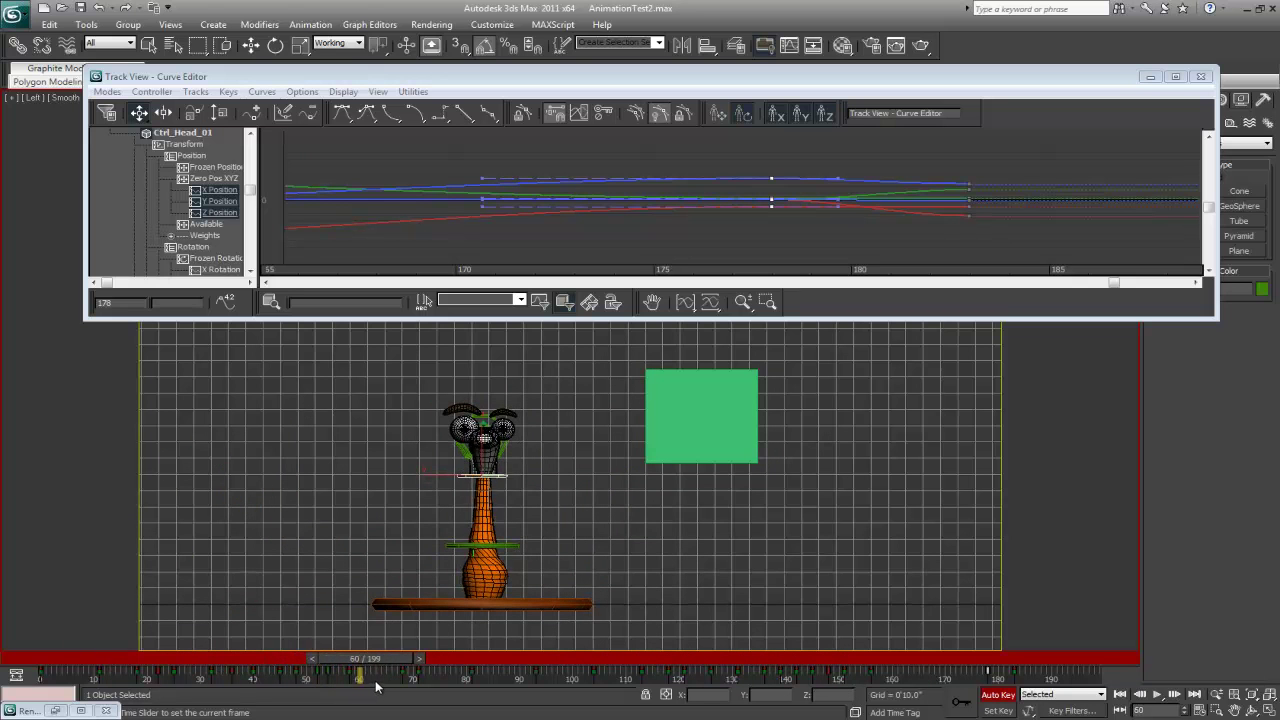
key(w)
click(506, 417)
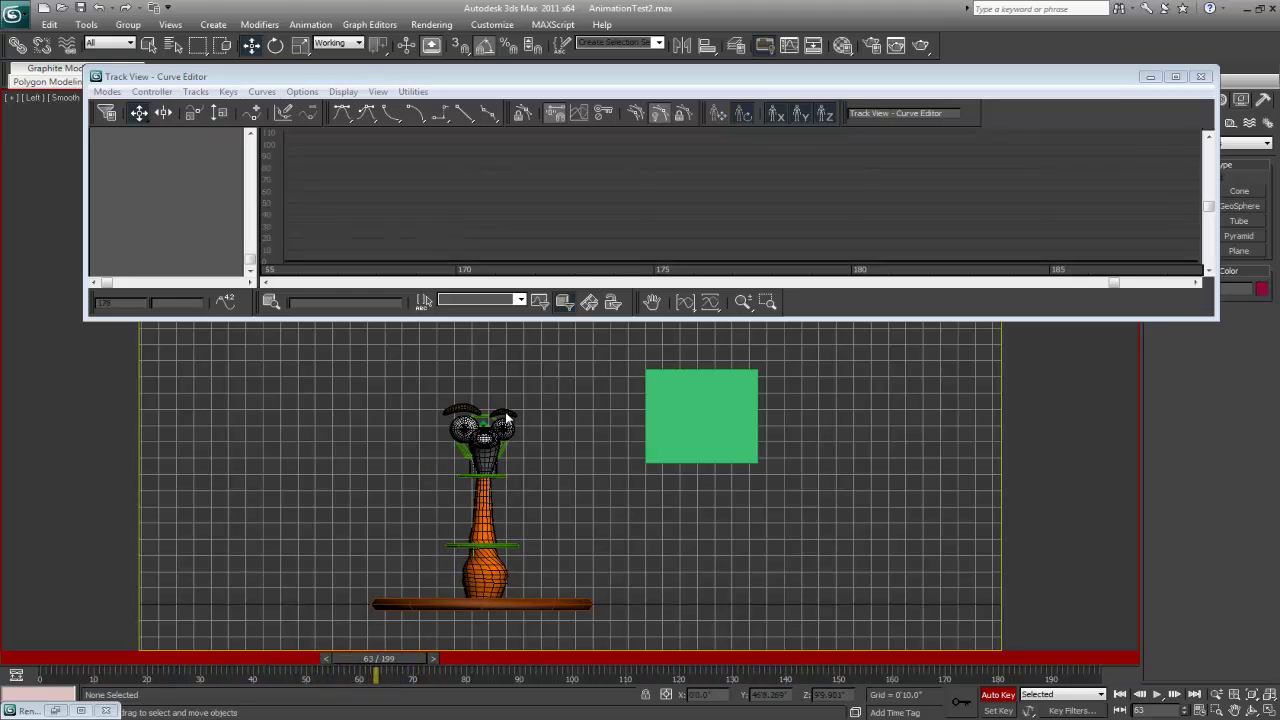
click(734, 46)
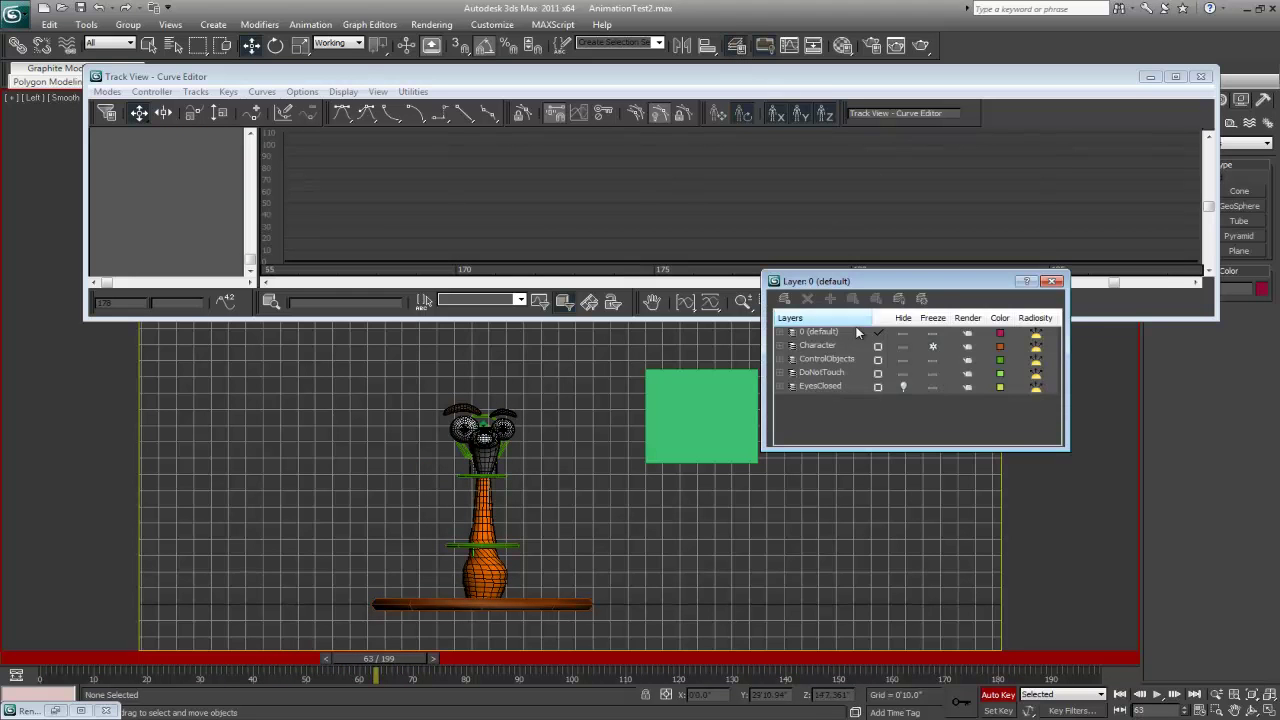
click(782, 346)
click(779, 346)
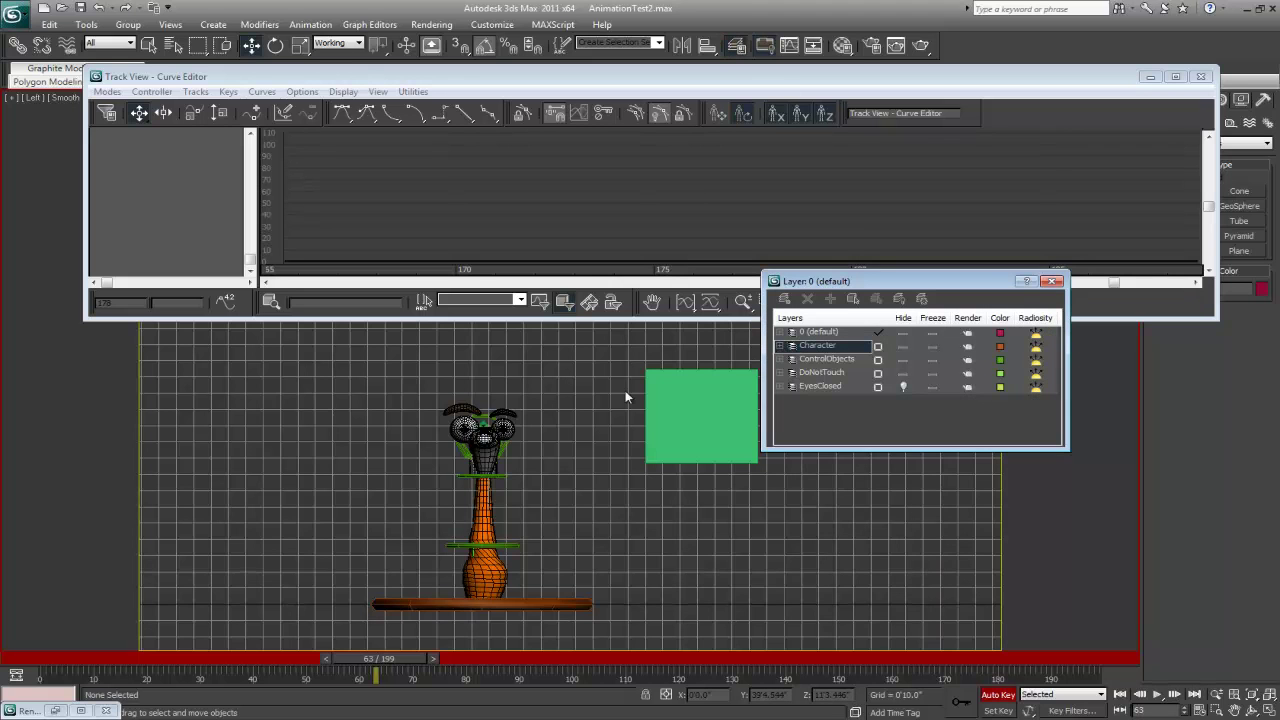
Step: Set a key for both eyebrows at frame 63 and lower them slightly at frame 66
click(508, 413)
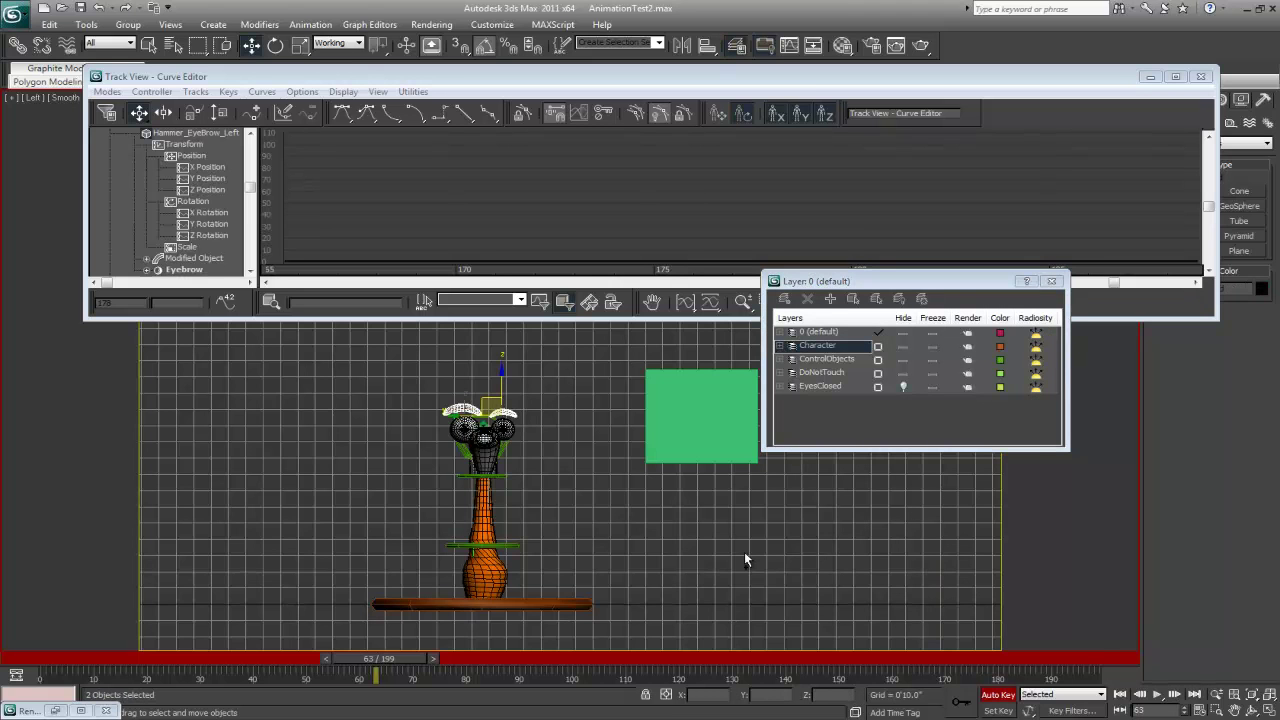
click(960, 702)
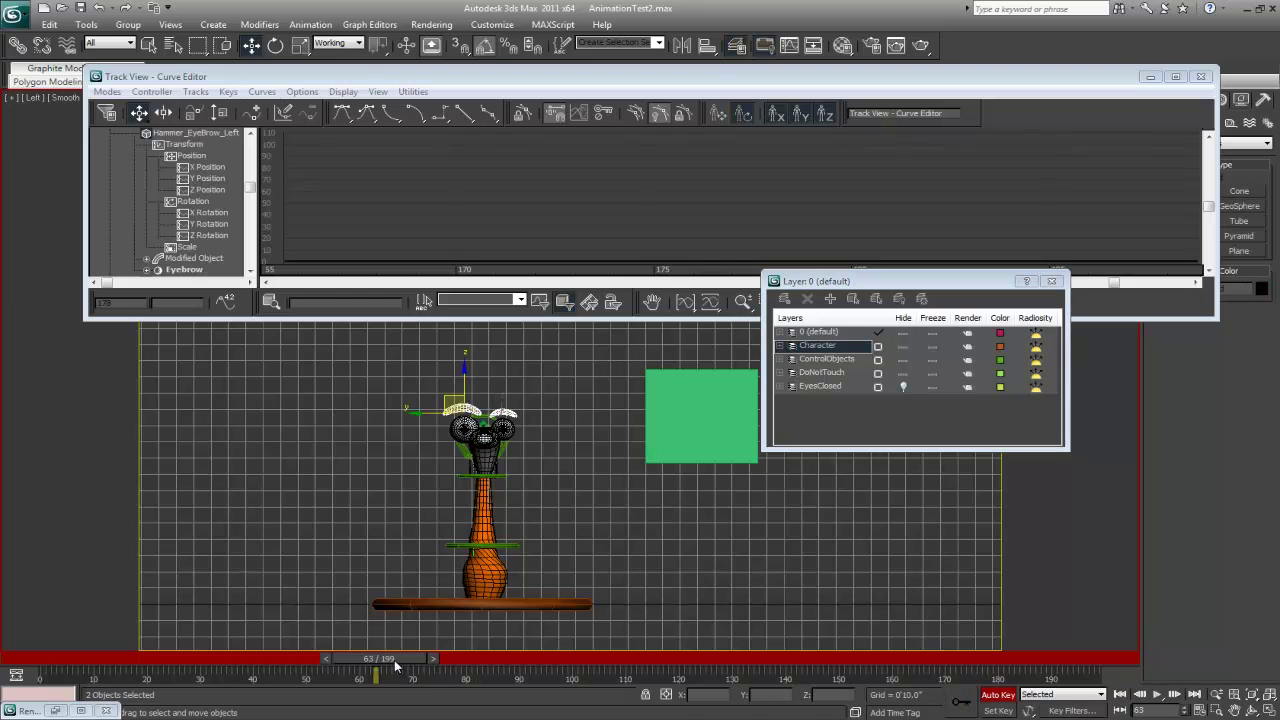
drag(396, 661, 406, 657)
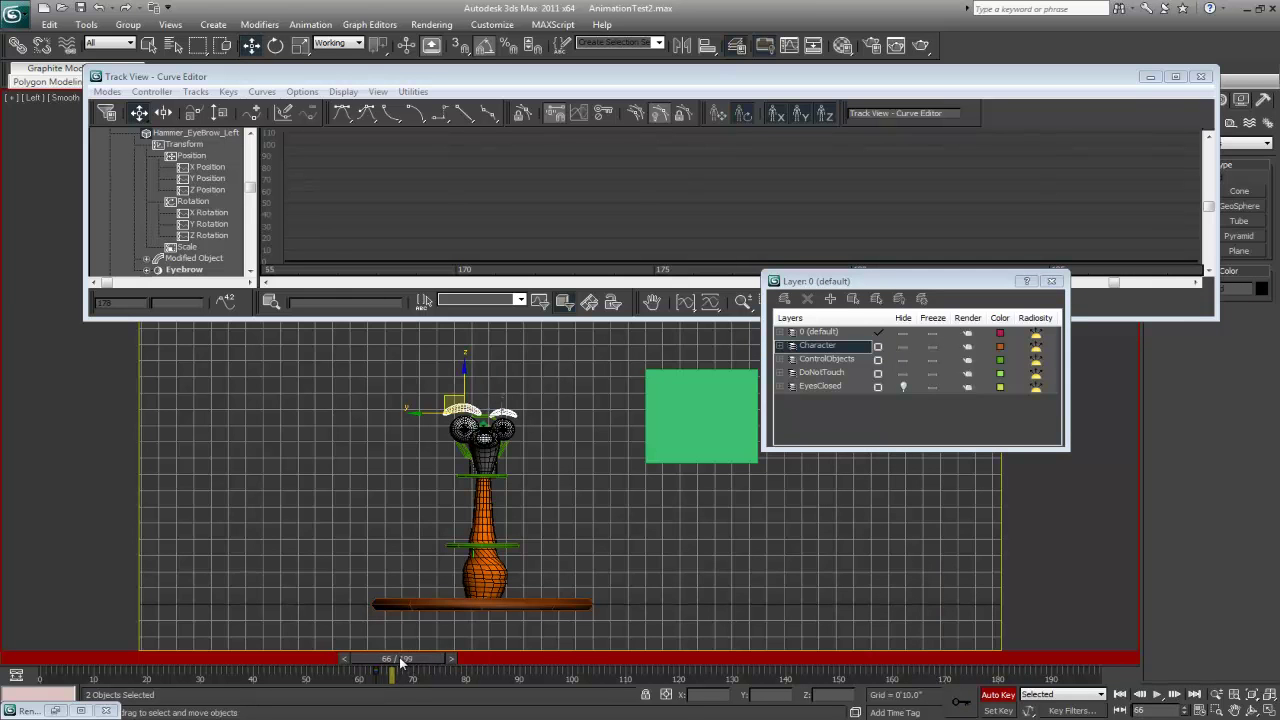
scroll(540, 436, up, 2)
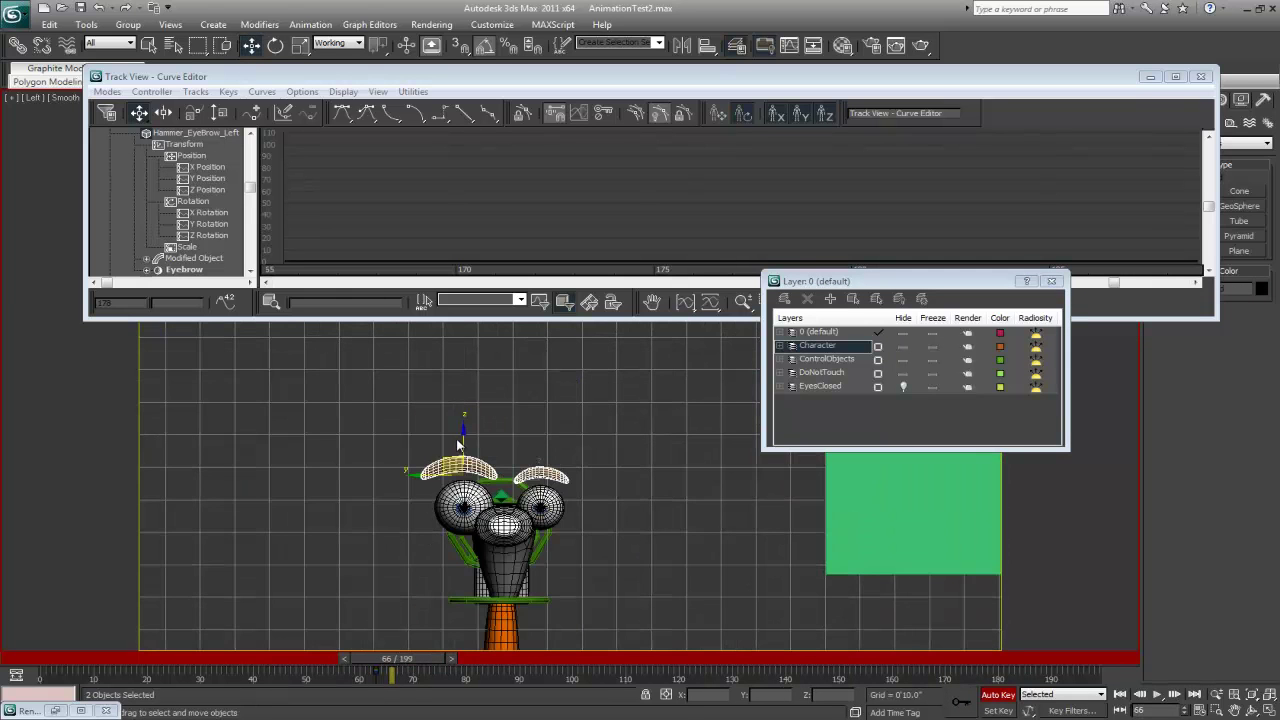
drag(462, 437, 463, 445)
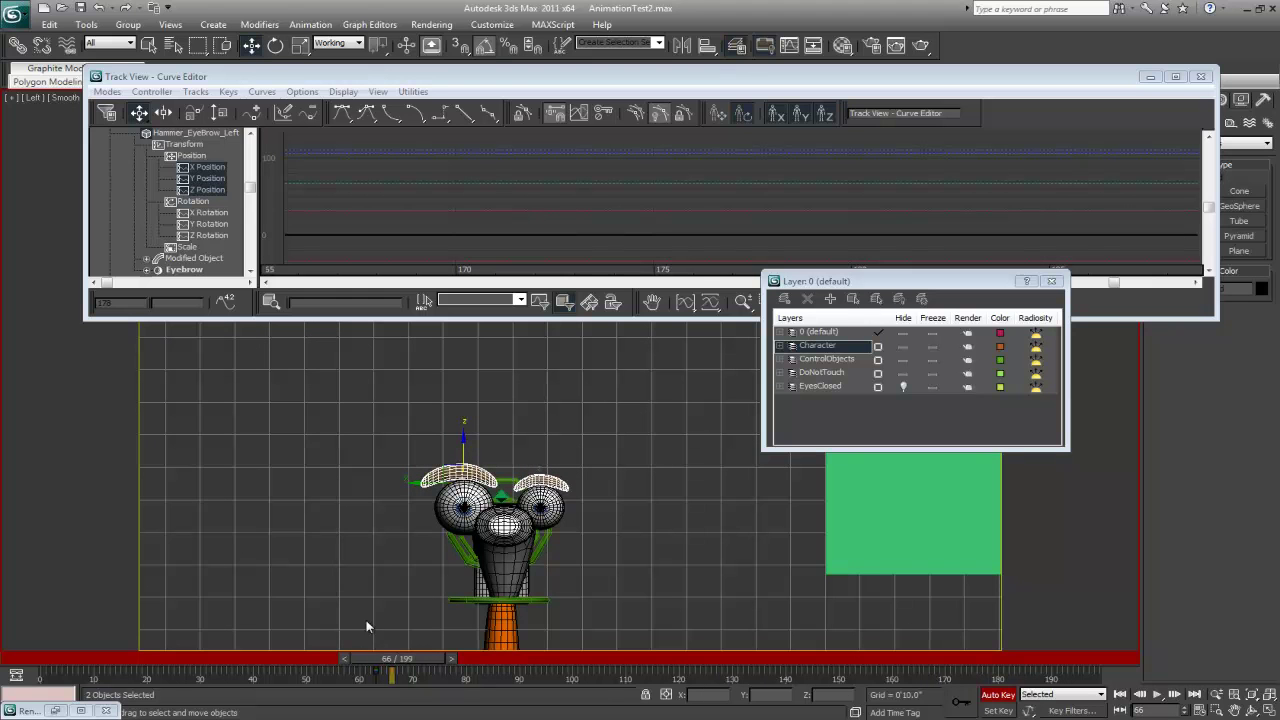
Step: Raise both eyebrows slightly at frame 69 and set a holding key for them at about frame 175
drag(392, 661, 416, 662)
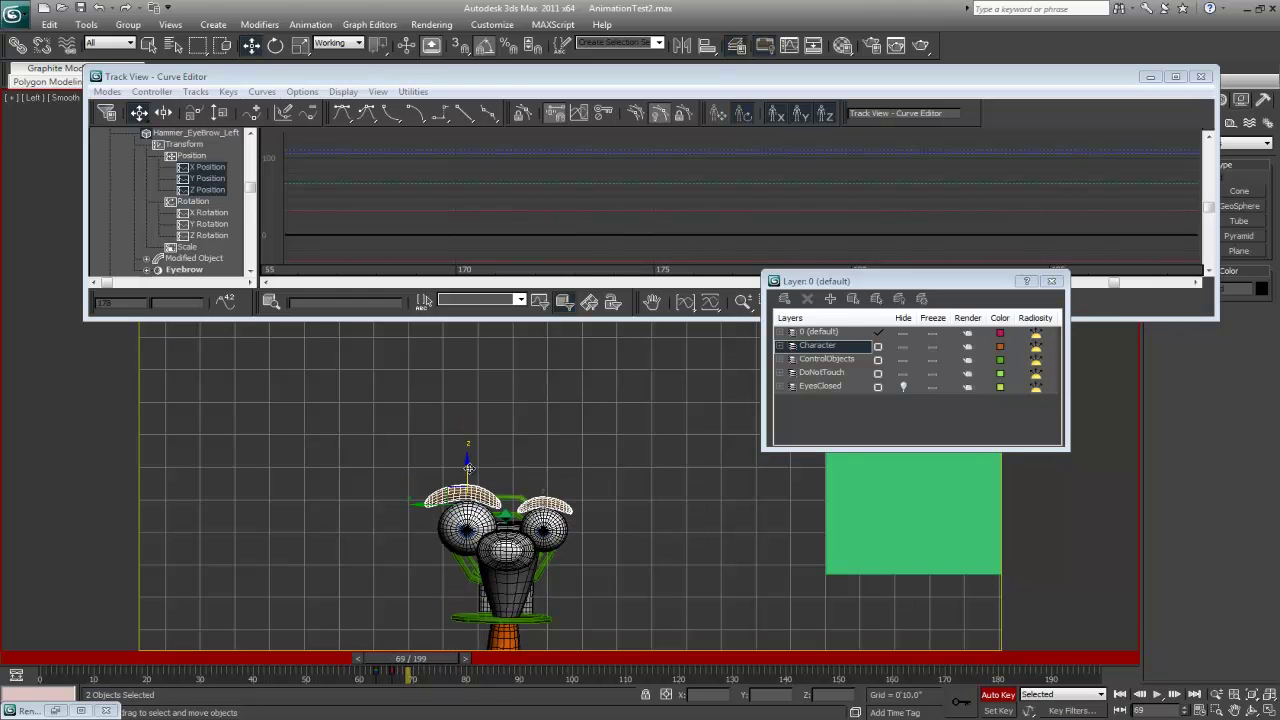
drag(468, 468, 468, 456)
drag(425, 656, 977, 665)
click(958, 698)
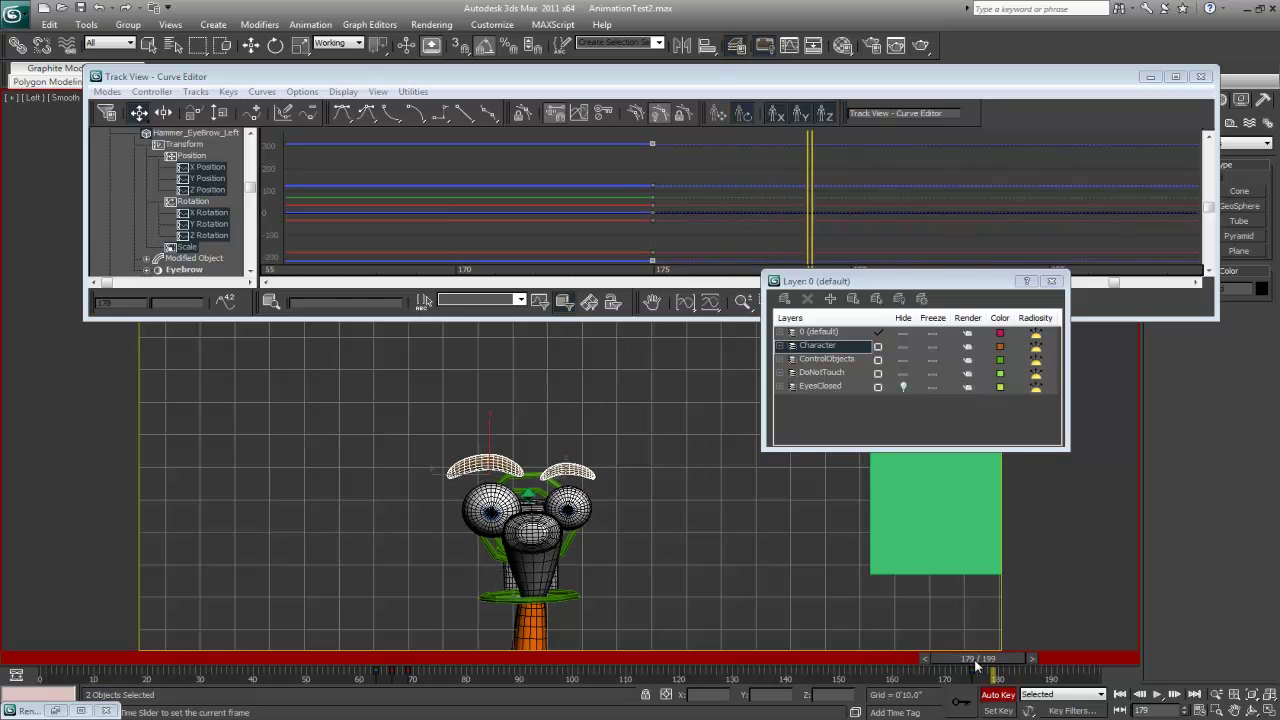
Step: At frame 179, tilt the two eyebrows outward and move Hammer_EyeBrow_Left up and away from the head
click(508, 440)
click(571, 470)
click(494, 461)
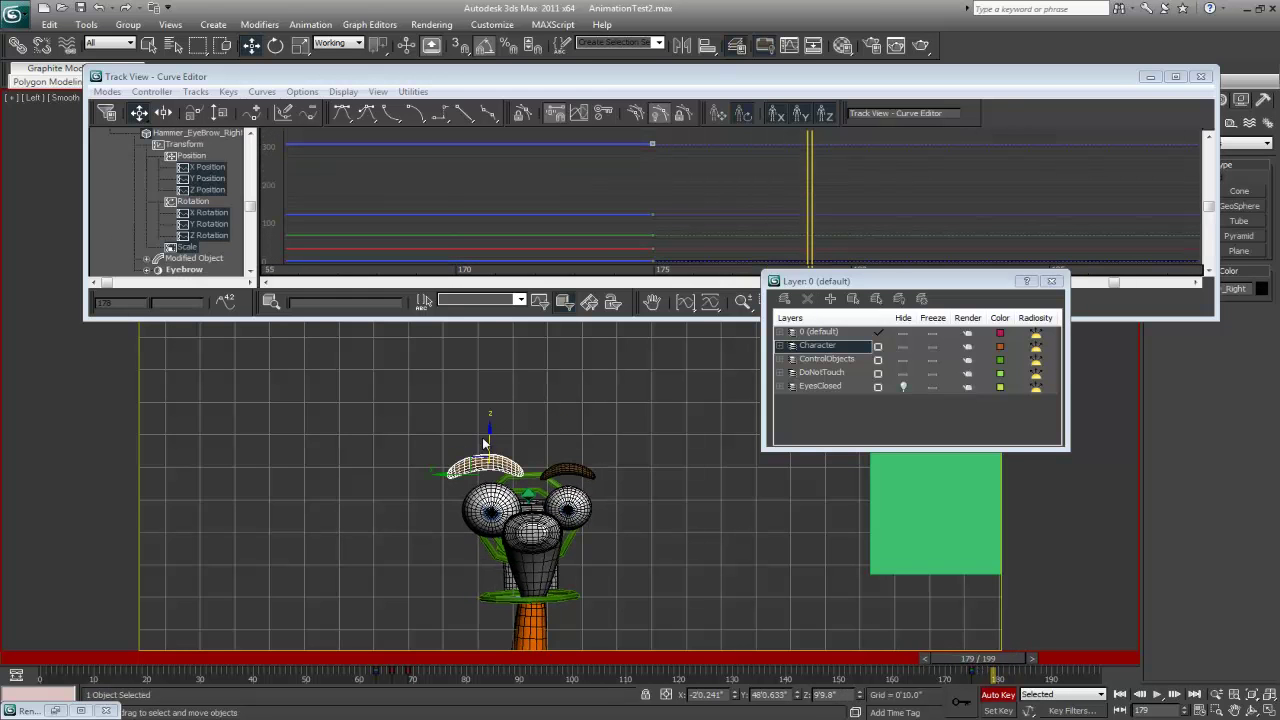
click(568, 470)
key(e)
drag(581, 443, 540, 461)
key(w)
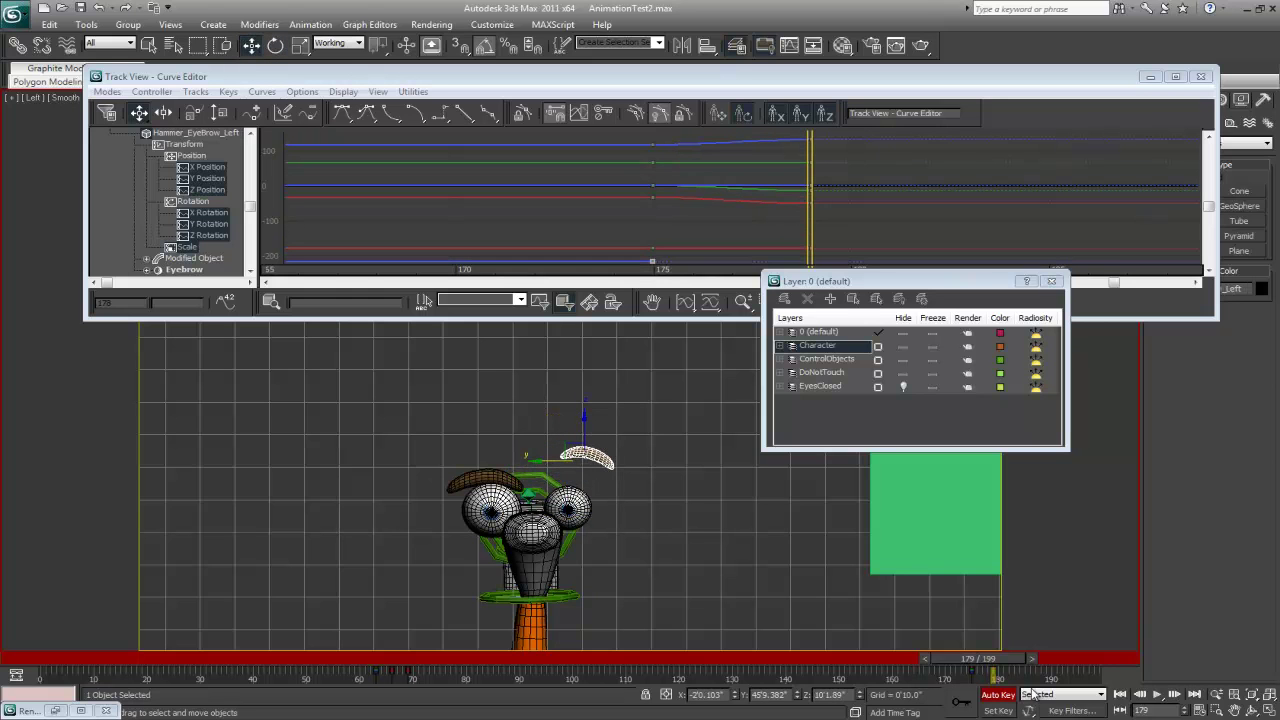
Step: Check the eyebrows at frame 188 and undo the move of Hammer_EyeBrow_Left
drag(973, 657, 1010, 659)
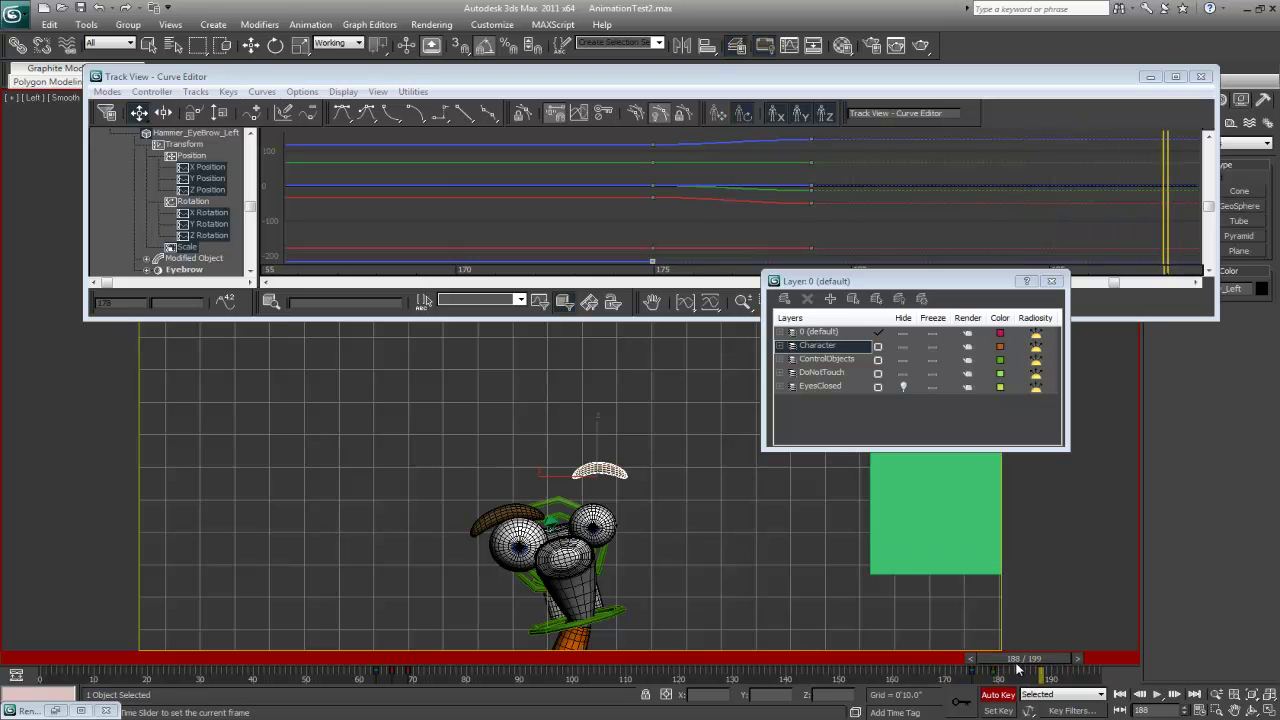
key(w)
middle_drag(653, 546, 654, 509)
scroll(650, 512, down, 4)
scroll(650, 516, up, 2)
key(ctrl+z)
key(ctrl+z)
Step: At frame 179, move the right eyebrow up and outward above its eye, and scrub forward to check the pose
drag(1002, 659, 958, 662)
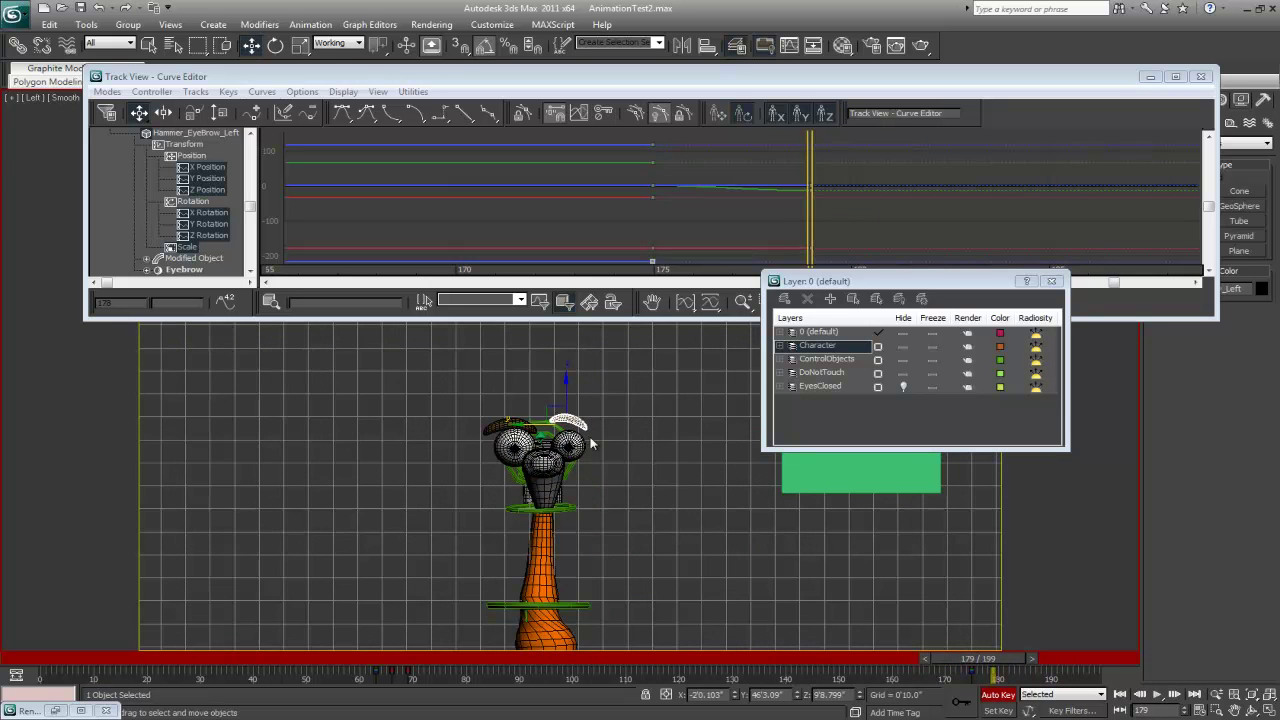
click(505, 430)
key(e)
key(w)
drag(500, 414, 491, 398)
drag(968, 660, 1018, 660)
click(742, 553)
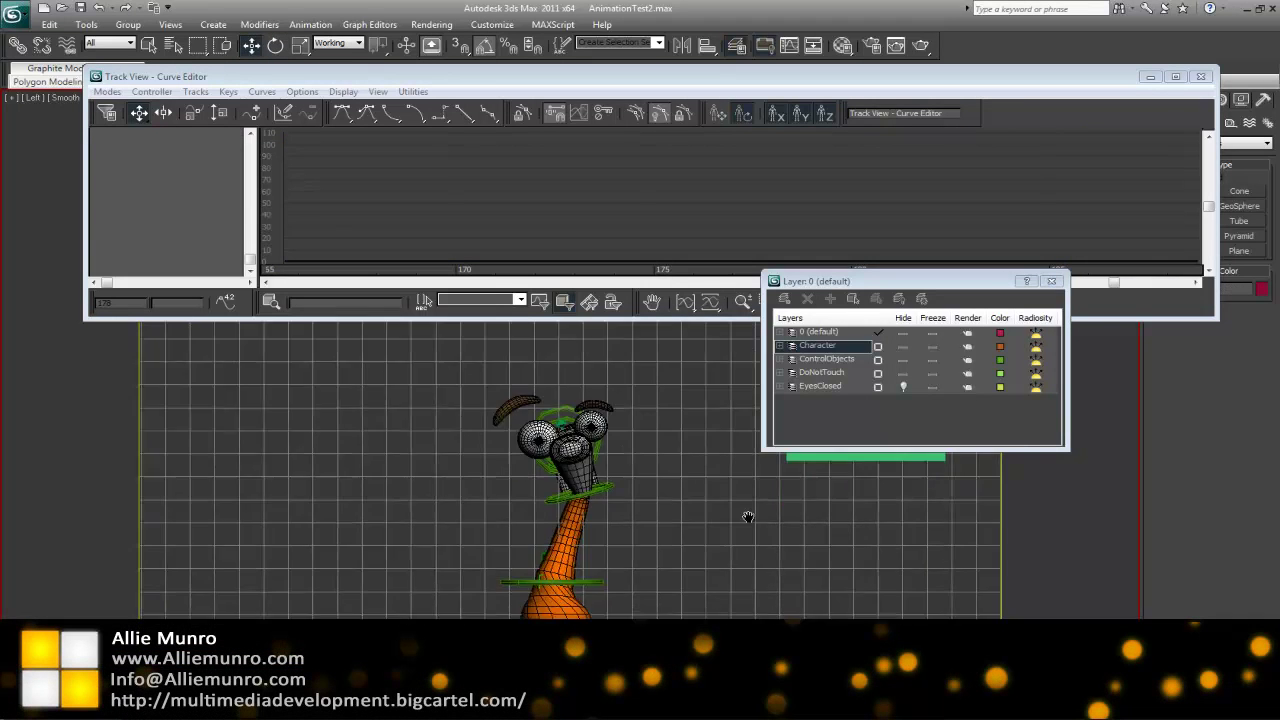